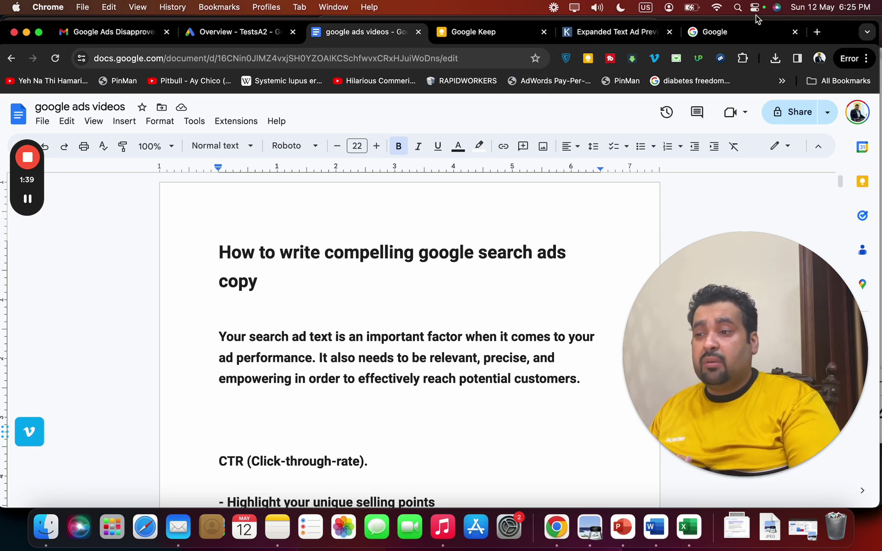
- Search Google for "web hosting online" in the already open Google page
{"action": "left_click", "coordinate": [742, 31]}
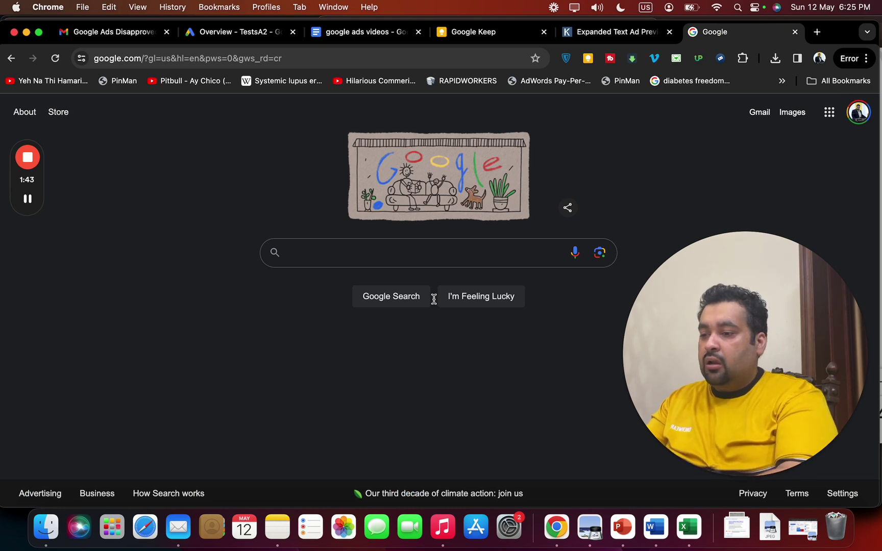
{"action": "type", "text": "web hosting o"}
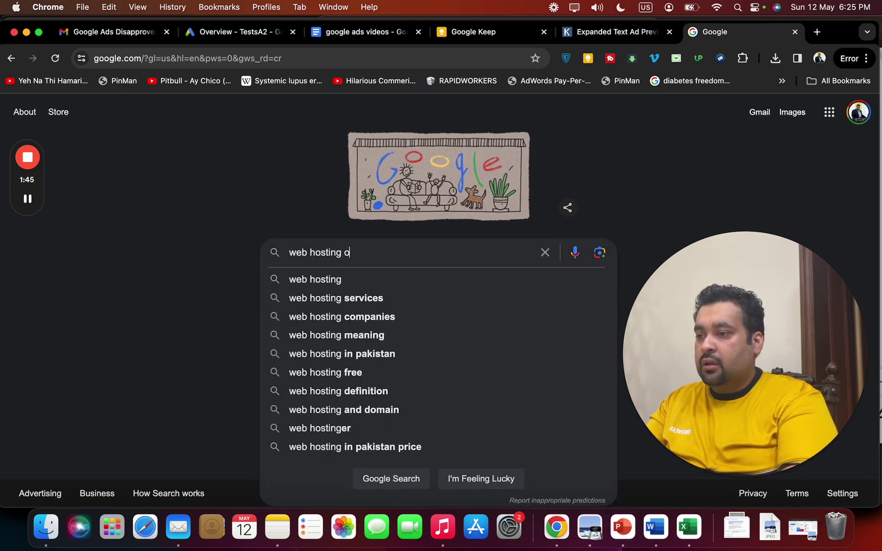
{"action": "type", "text": "nline"}
{"action": "key", "text": "Return"}
- Open Google in a new browser tab and search for "doctors near me"
{"action": "key", "text": "super+t"}
{"action": "type", "text": "goo"}
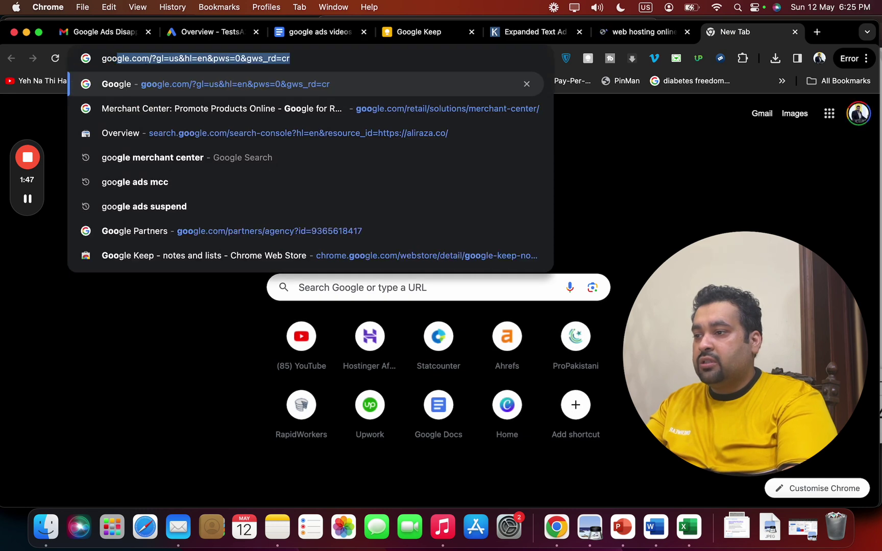
{"action": "key", "text": "Return"}
{"action": "type", "text": "doctors"}
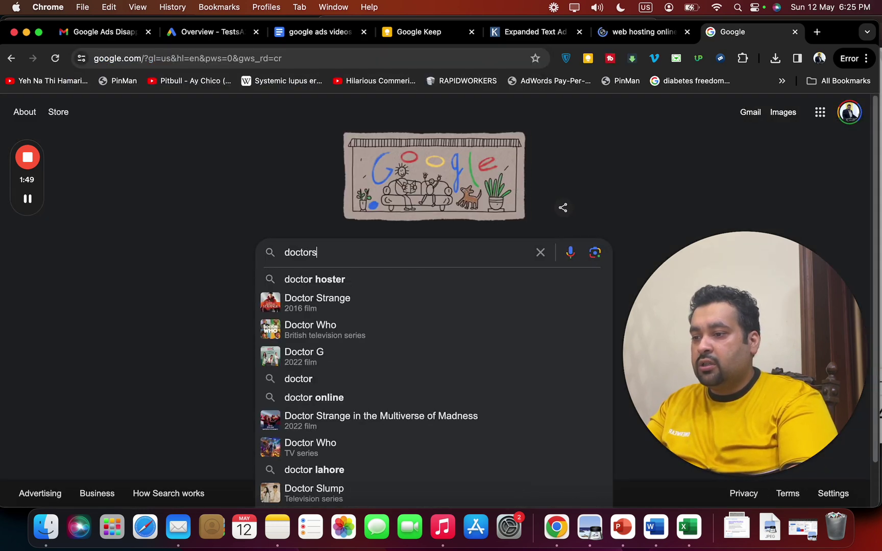
{"action": "type", "text": " near me"}
{"action": "key", "text": "Return"}
- Open Google in another new tab and search for "restaurants near me"
{"action": "key", "text": "super+t"}
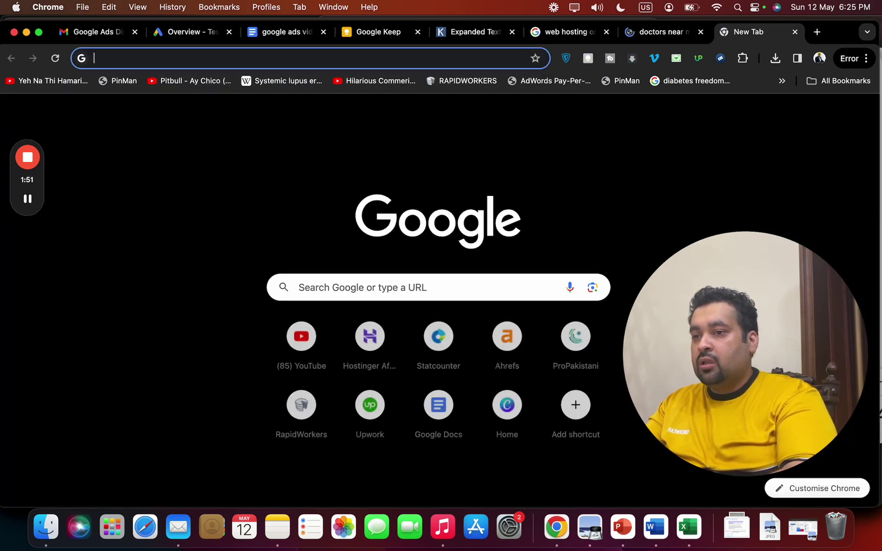
{"action": "type", "text": "goo"}
{"action": "key", "text": "Return"}
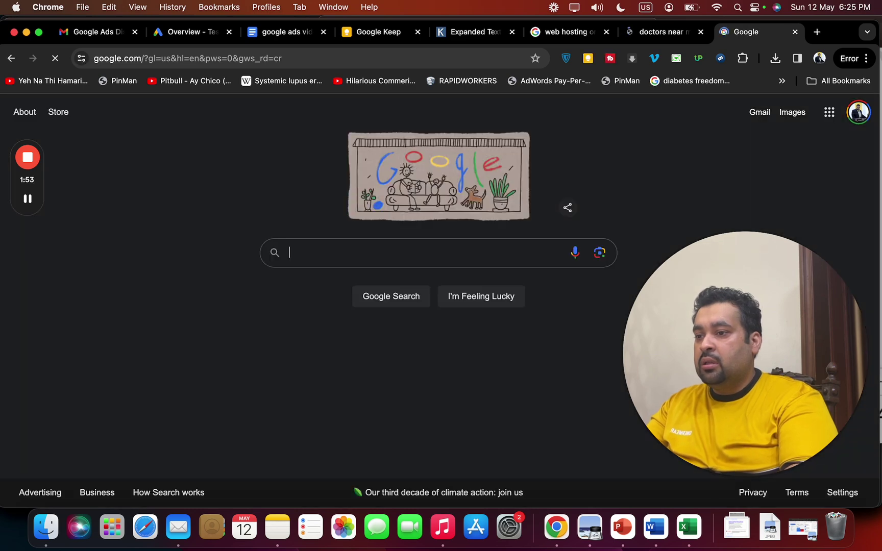
{"action": "type", "text": "resta"}
{"action": "key", "text": "Down"}
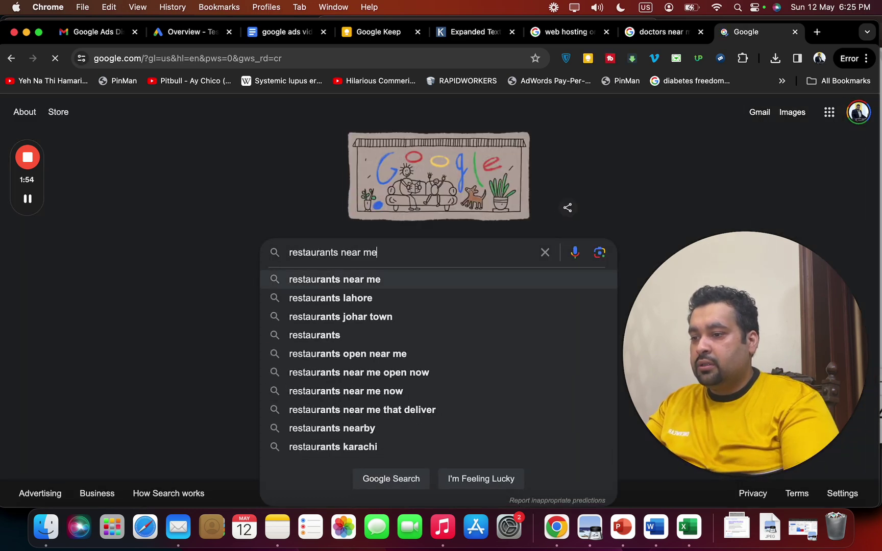
{"action": "key", "text": "Return"}
- Open Google in a further new tab and search for "rooftop services in new york"
{"action": "key", "text": "super+t"}
{"action": "type", "text": "goo"}
{"action": "key", "text": "Return"}
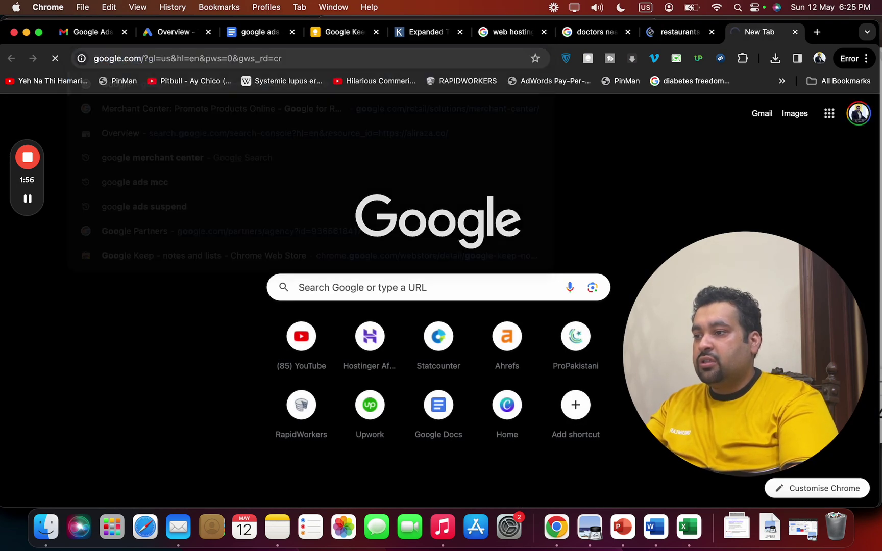
{"action": "type", "text": "roo"}
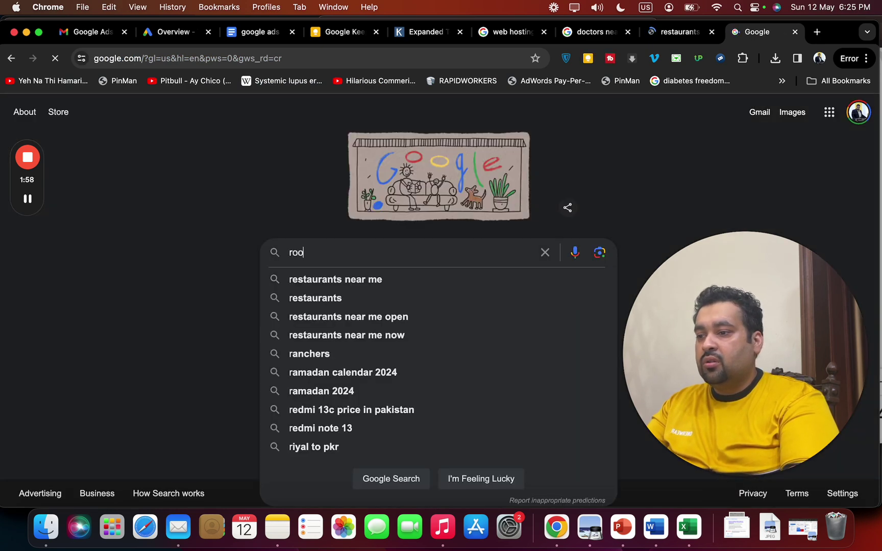
{"action": "type", "text": "ftop"}
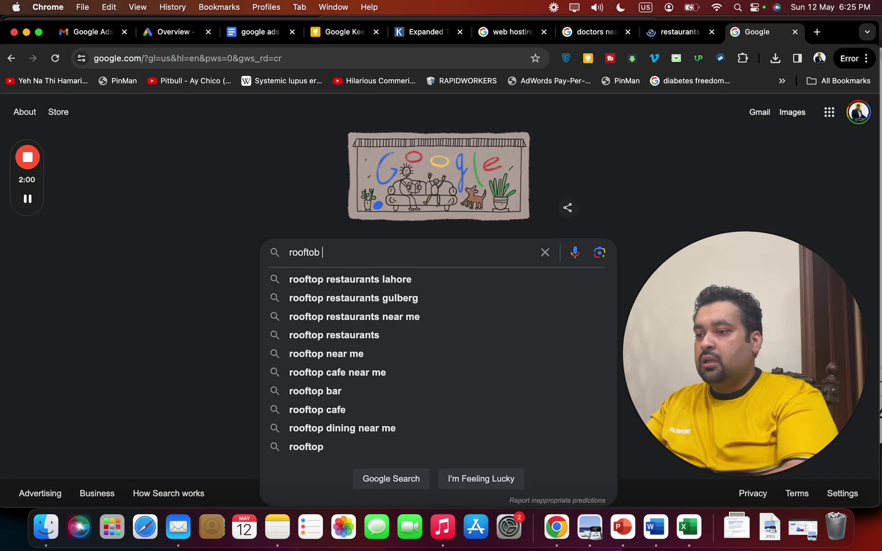
{"action": "type", "text": " servi"}
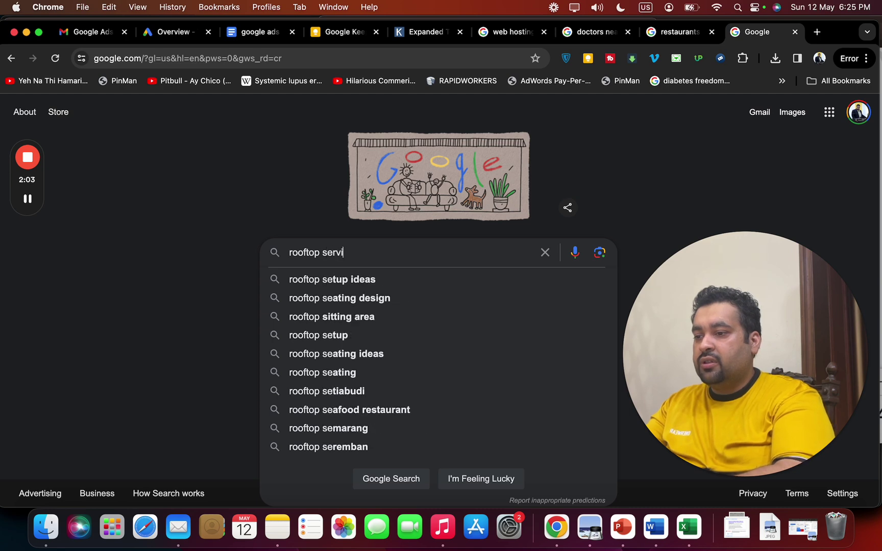
{"action": "type", "text": "ces in new york"}
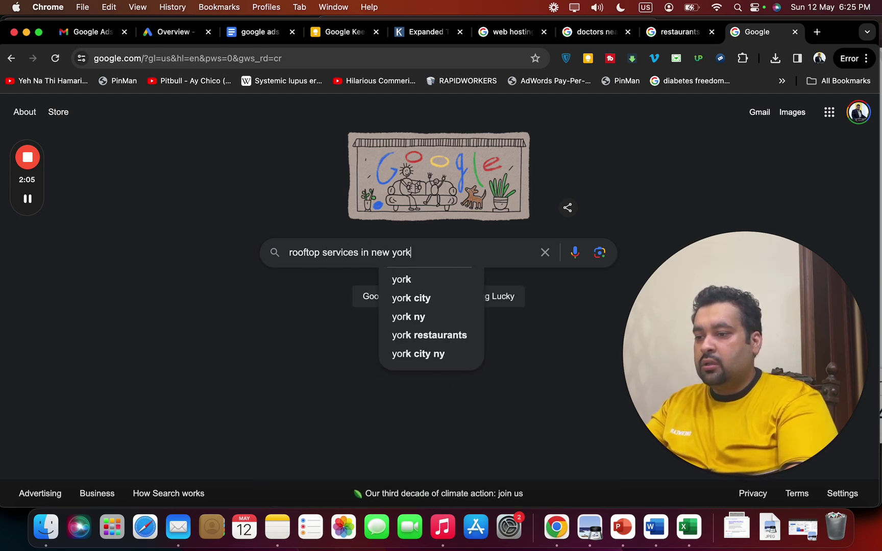
{"action": "key", "text": "Return"}
- Open Google in one more new tab and search for "plumber in new york"
{"action": "type", "text": "google"}
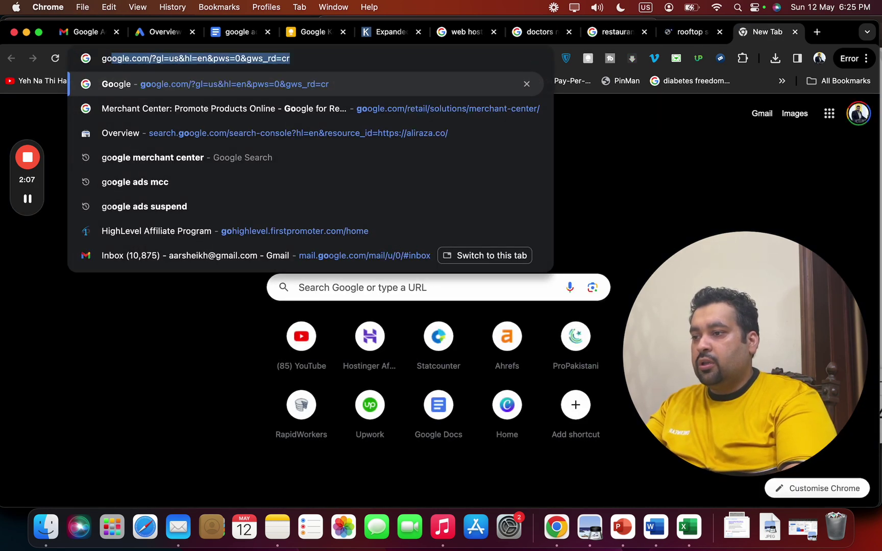
{"action": "key", "text": "Return"}
{"action": "type", "text": "pl"}
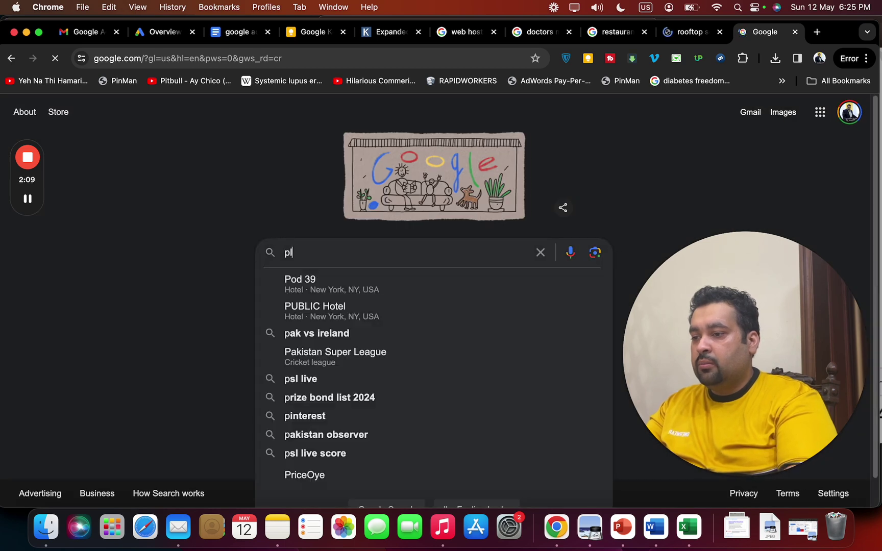
{"action": "type", "text": "umber in new"}
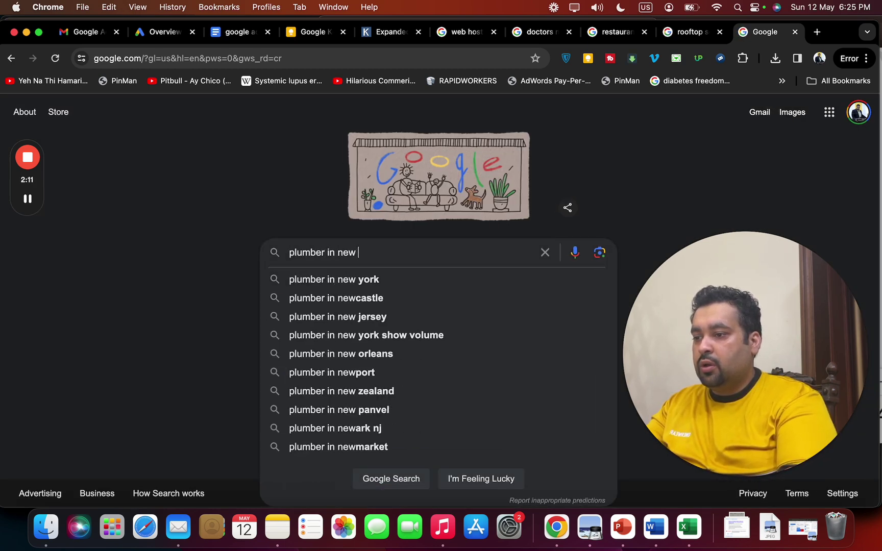
{"action": "key", "text": "Down"}
{"action": "key", "text": "Return"}
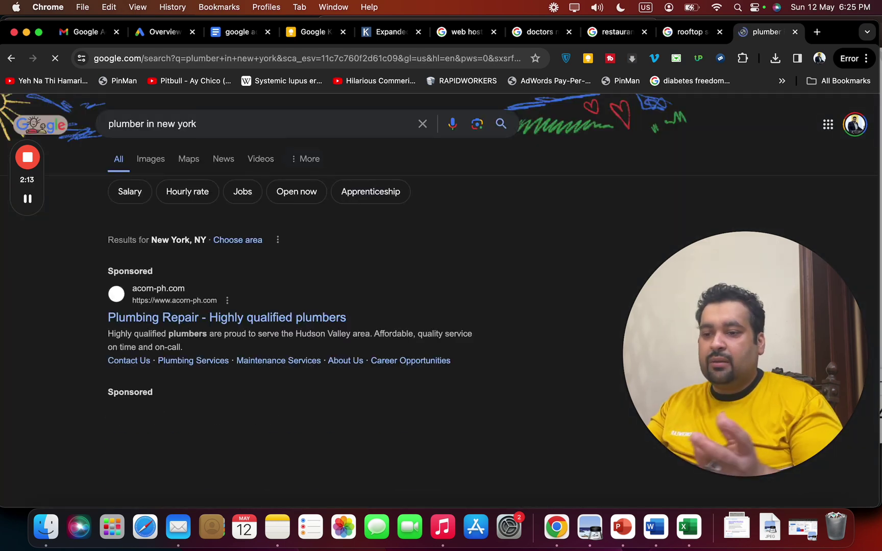
- Examine the sponsored ads from the beginning to the end of the "web hosting online" results
{"action": "left_click", "coordinate": [459, 32]}
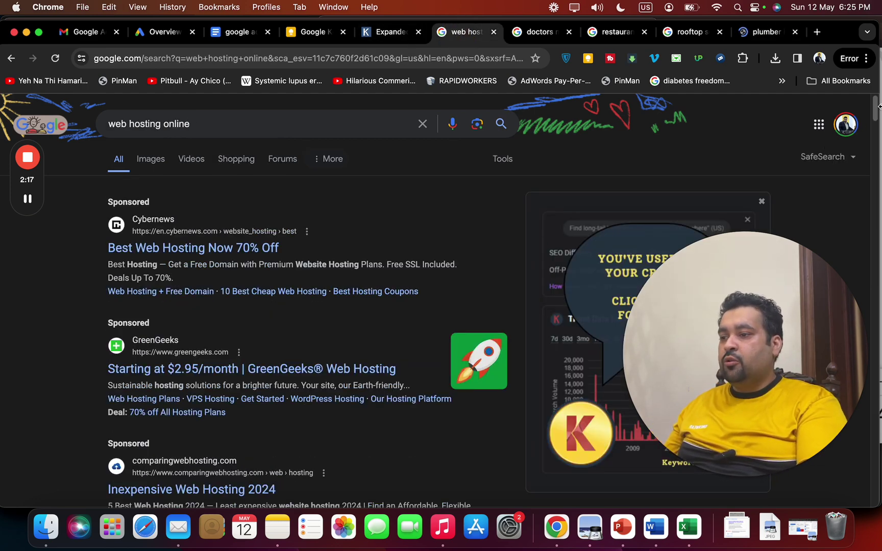
{"action": "scroll", "coordinate": [875, 112], "scroll_direction": "down", "scroll_amount": 1}
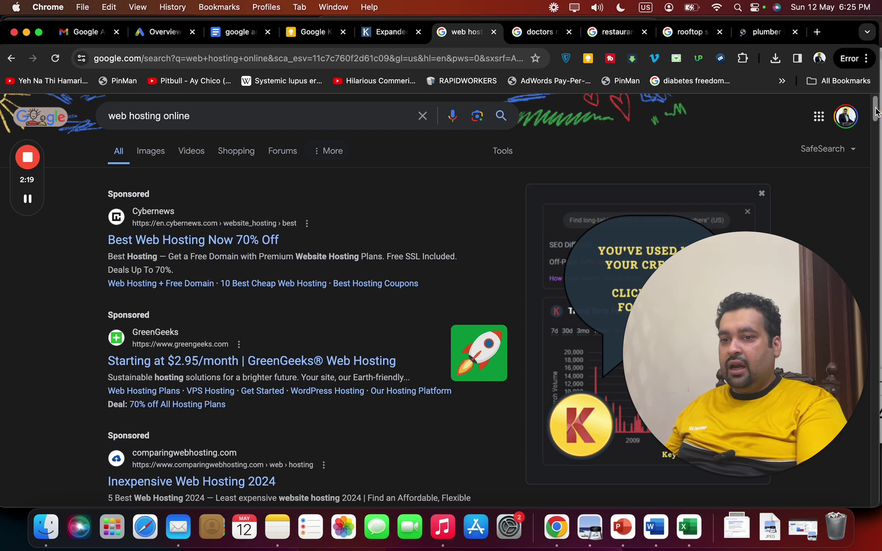
{"action": "scroll", "coordinate": [875, 112], "scroll_direction": "down", "scroll_amount": 3}
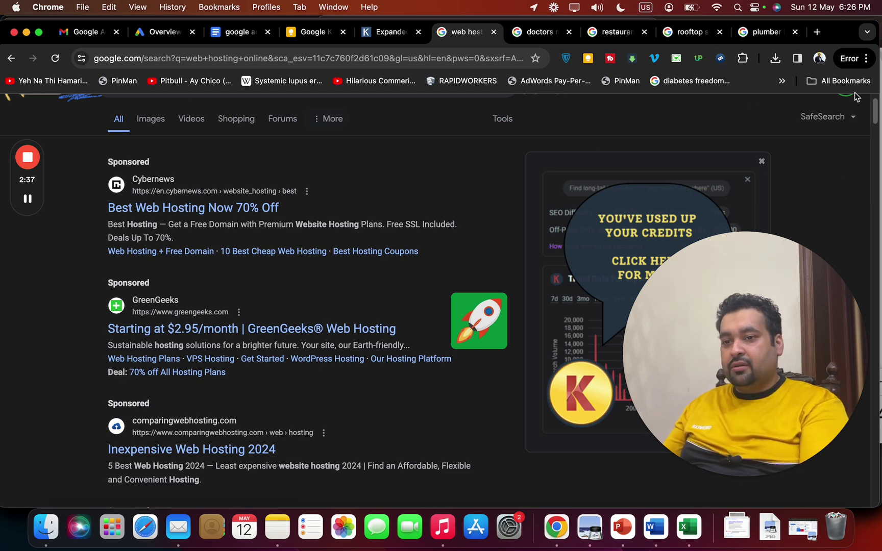
{"action": "left_click_drag", "start_coordinate": [875, 121], "coordinate": [875, 131]}
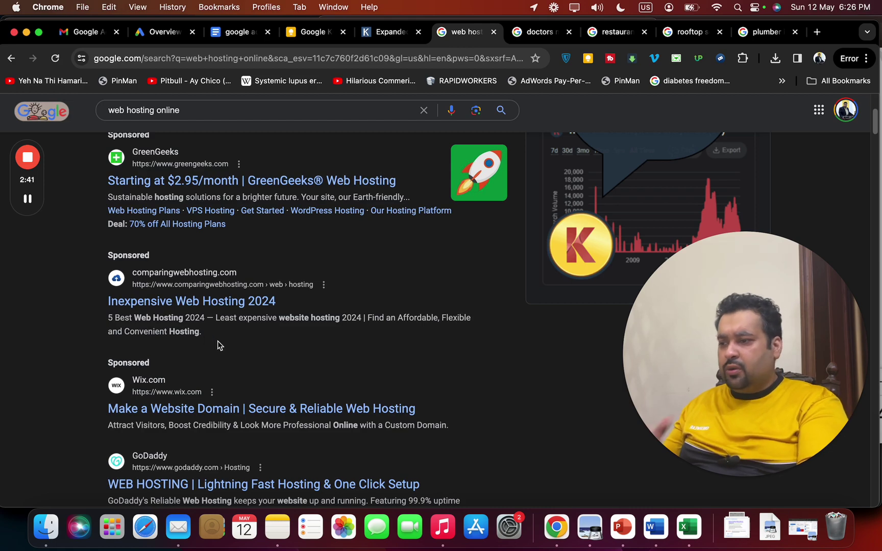
{"action": "left_click_drag", "start_coordinate": [875, 130], "coordinate": [876, 490]}
{"action": "scroll", "coordinate": [876, 489], "scroll_direction": "up", "scroll_amount": 3}
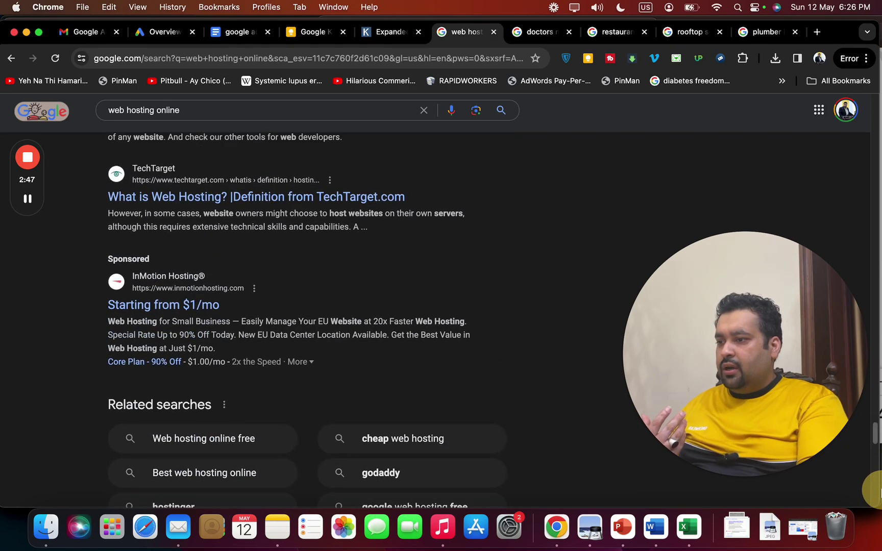
{"action": "scroll", "coordinate": [877, 491], "scroll_direction": "down", "scroll_amount": 2}
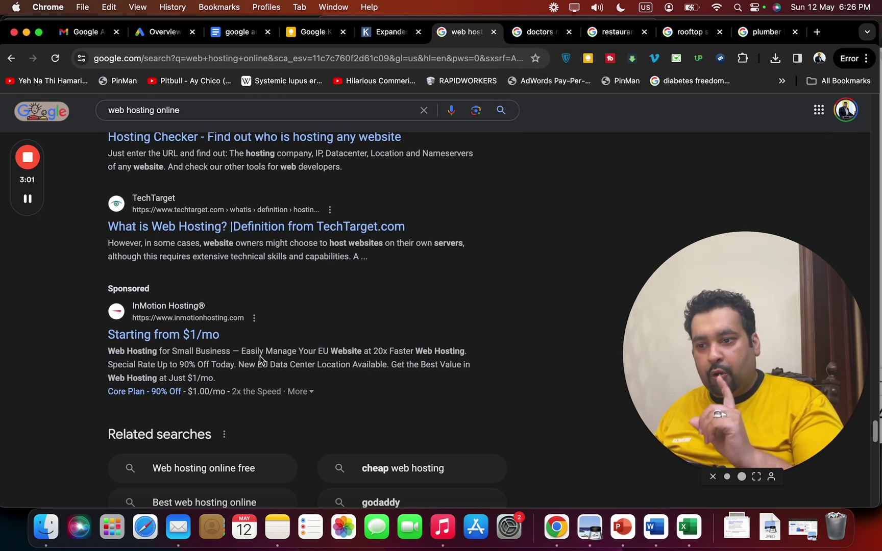
- In the google ads videos document, clear the notes below the introduction and start a numbered list with "Attractive Headline."
{"action": "left_click", "coordinate": [244, 33]}
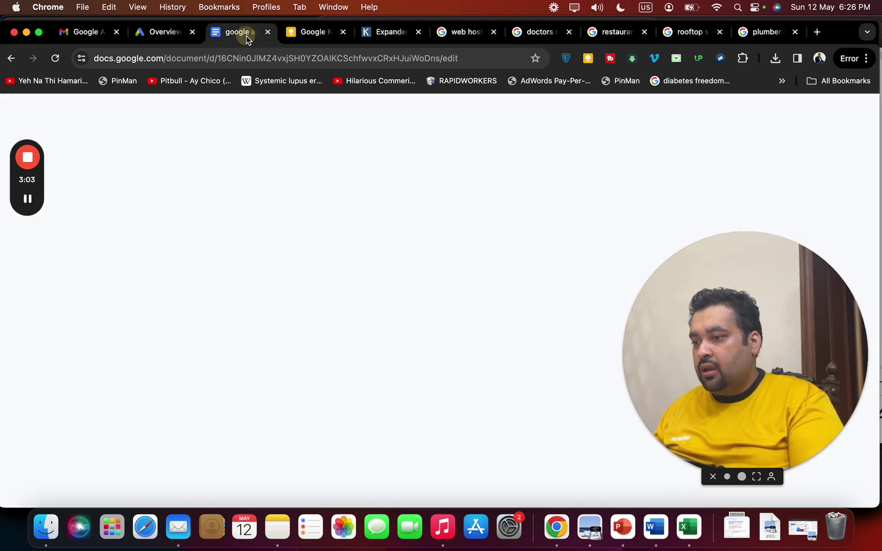
{"action": "left_click", "coordinate": [347, 411]}
{"action": "key", "text": "super+z"}
{"action": "key", "text": "super+z"}
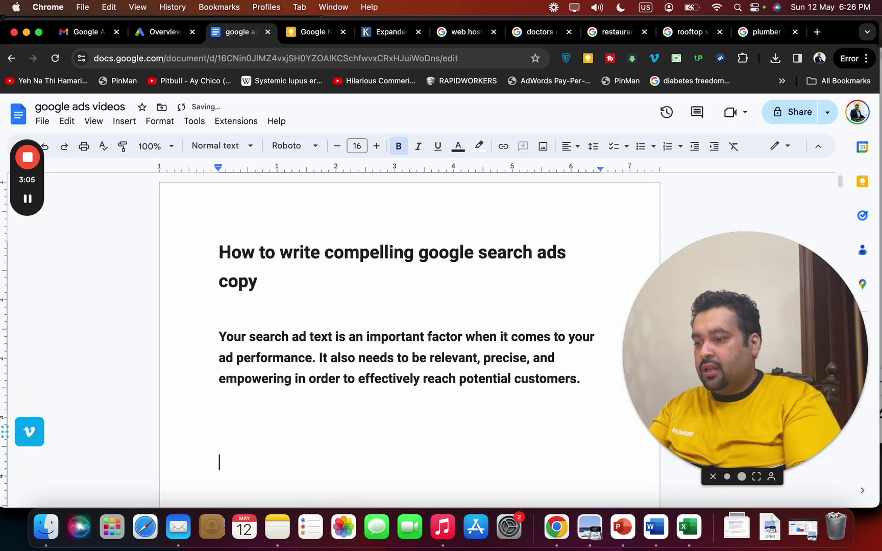
{"action": "type", "text": "1. Attr"}
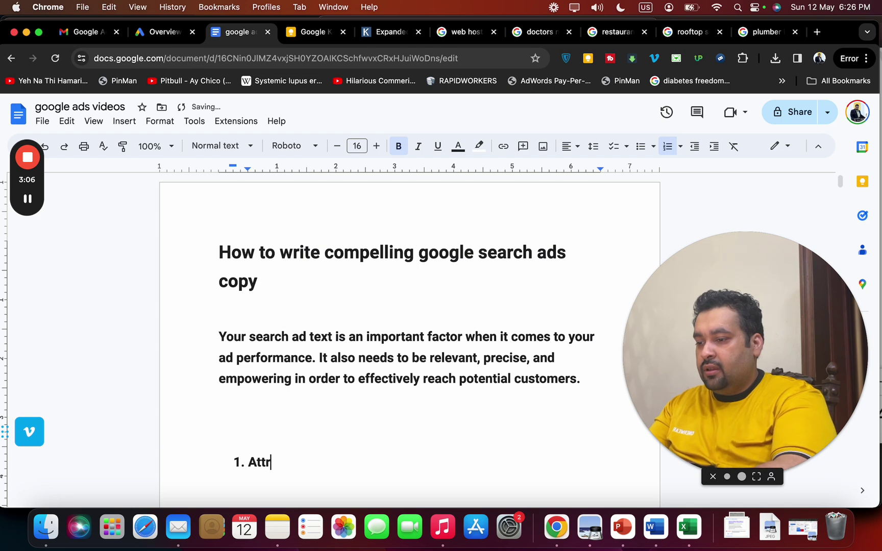
{"action": "type", "text": "active He"}
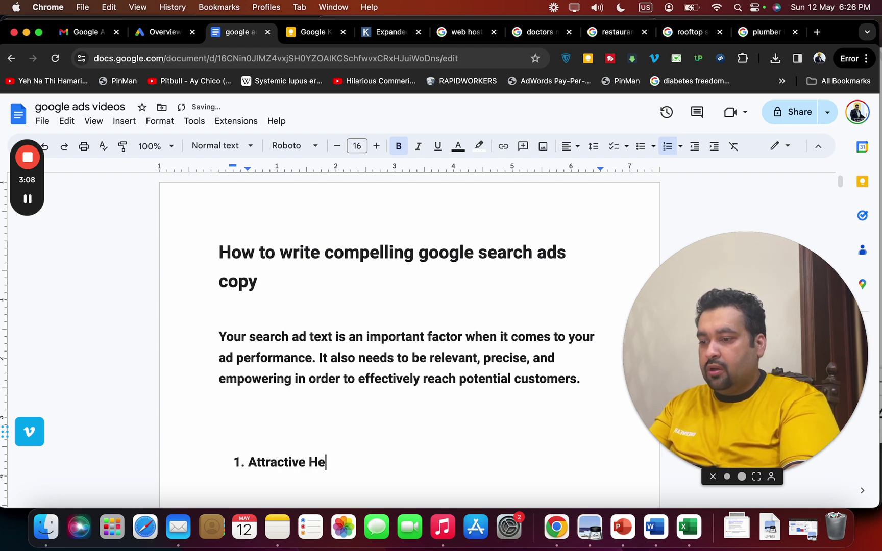
{"action": "type", "text": "adline."}
- Return to the web hosting results and review the first sponsored ads' headlines and images
{"action": "left_click", "coordinate": [459, 31]}
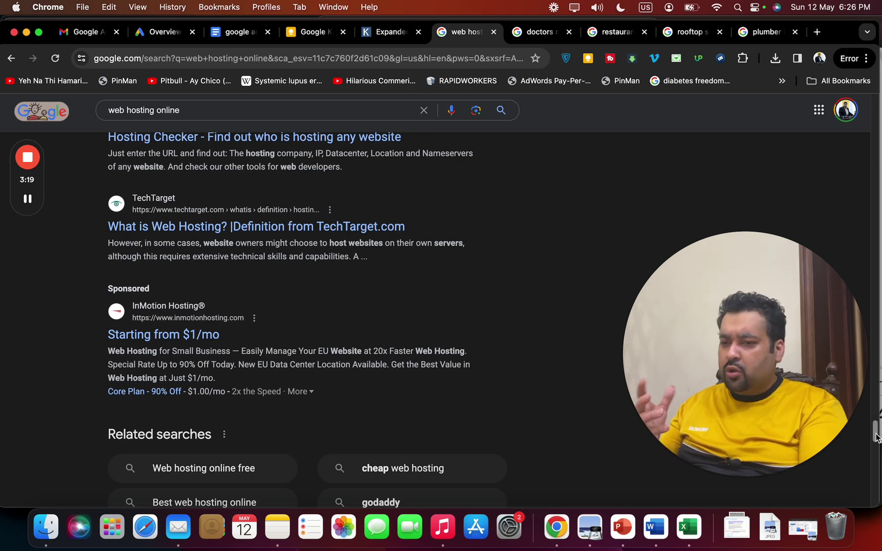
{"action": "left_click_drag", "start_coordinate": [876, 436], "coordinate": [871, 111]}
{"action": "scroll", "coordinate": [870, 112], "scroll_direction": "down", "scroll_amount": 1}
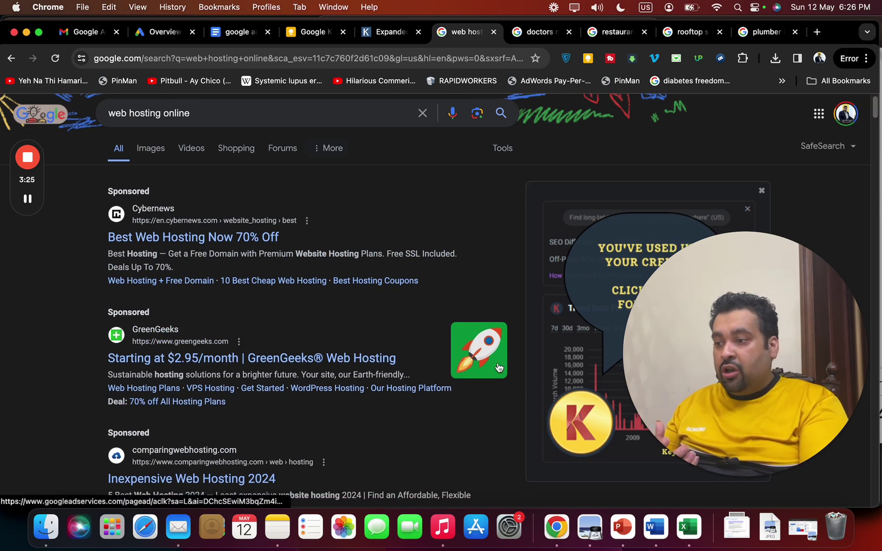
- Add "Logo extension" as the second item of the document's numbered list and start a third item
{"action": "left_click", "coordinate": [231, 32]}
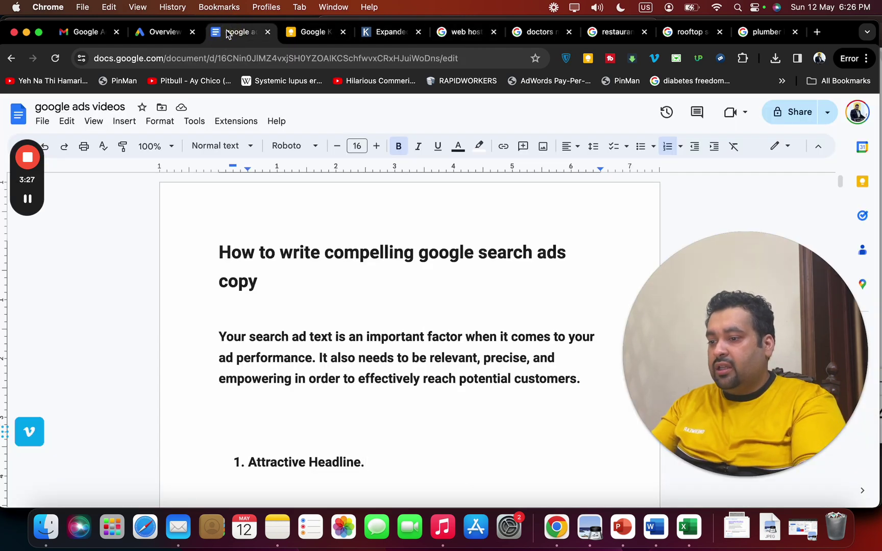
{"action": "key", "text": "Return"}
{"action": "type", "text": "Logo ex"}
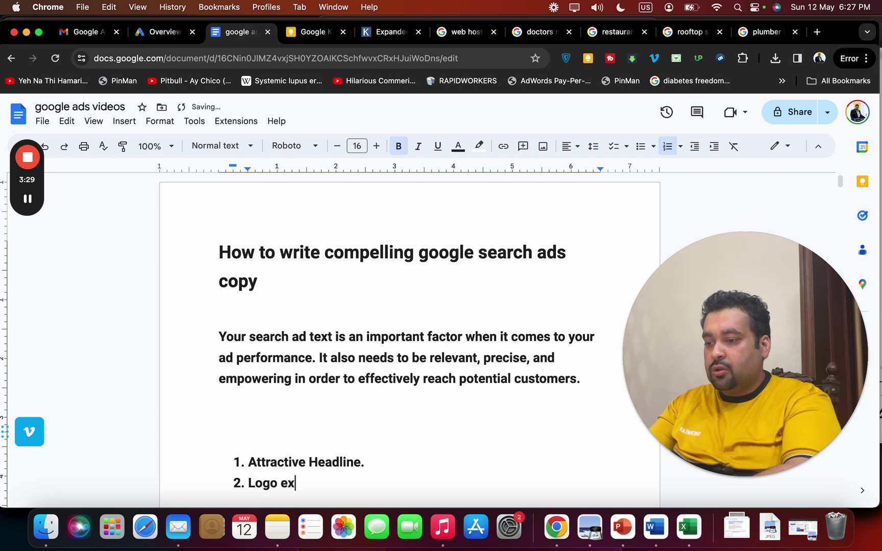
{"action": "type", "text": "tension"}
{"action": "key", "text": "Return"}
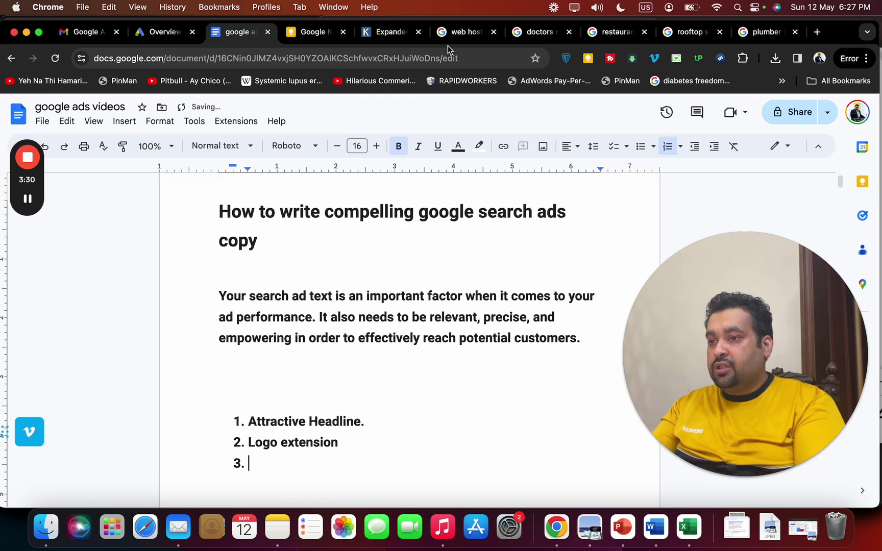
- Check the web hosting ads again and enter "Deal extensions." as the third list item in the document
{"action": "left_click", "coordinate": [462, 33]}
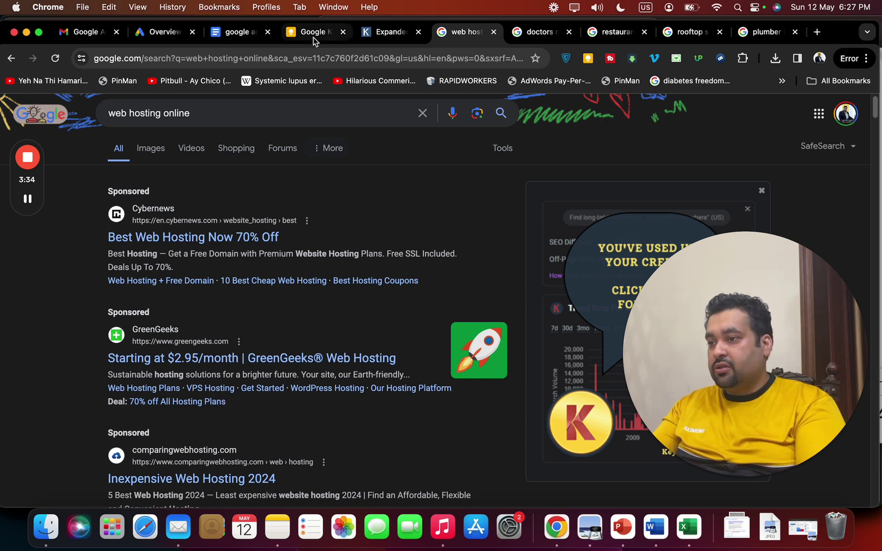
{"action": "left_click", "coordinate": [249, 37]}
{"action": "type", "text": "D"}
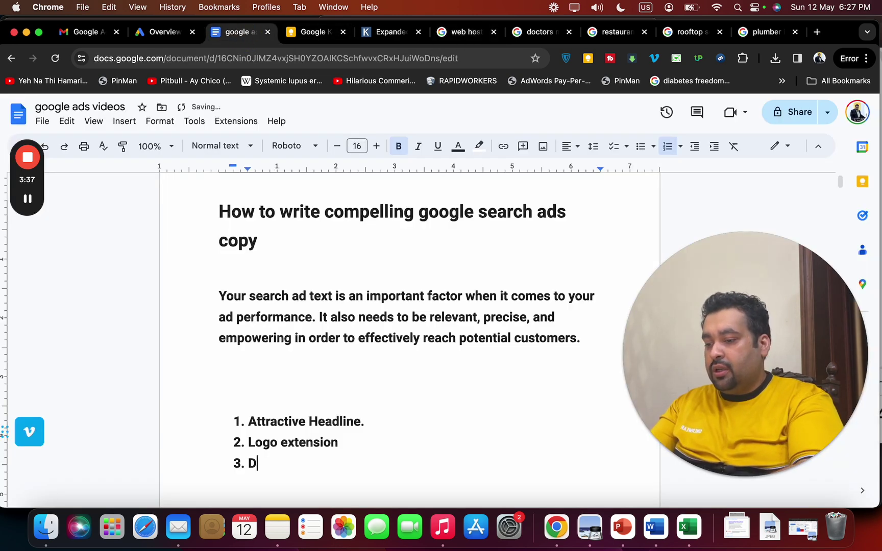
{"action": "type", "text": "eal extensi"}
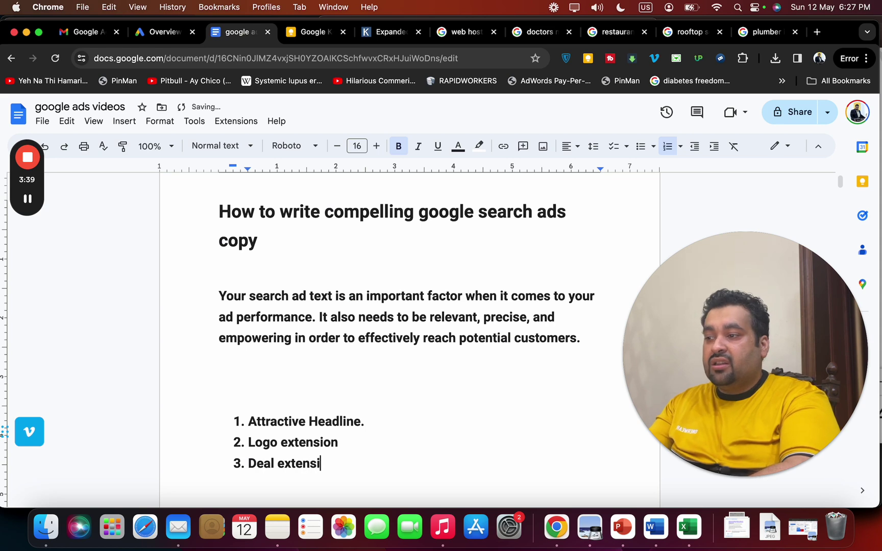
{"action": "type", "text": "ons."}
- Change the "doctors near me" search to "doctors in new york" and review the sponsored ads throughout the results
{"action": "left_click", "coordinate": [537, 33]}
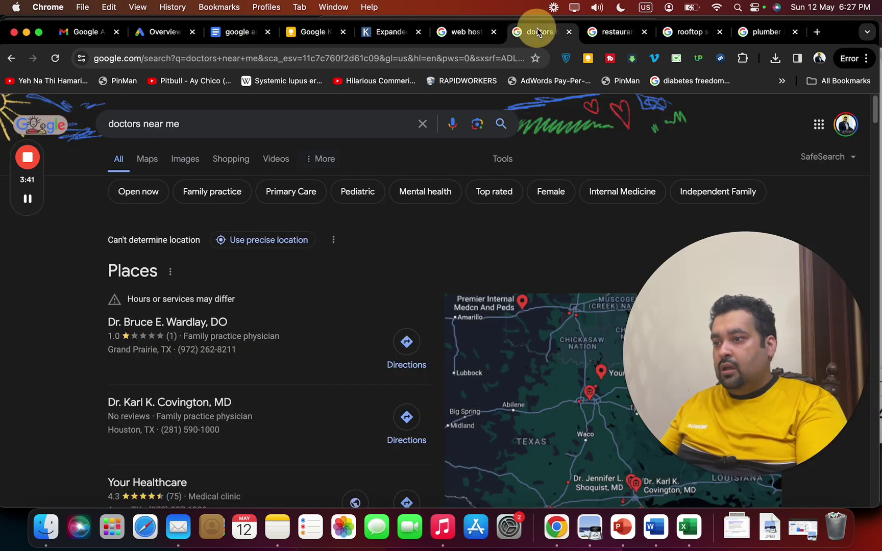
{"action": "scroll", "coordinate": [867, 134], "scroll_direction": "down", "scroll_amount": 10}
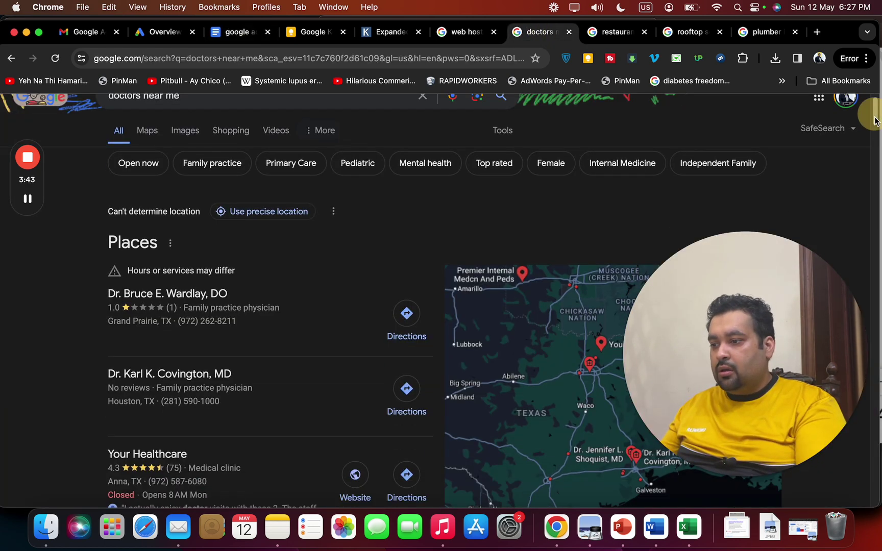
{"action": "scroll", "coordinate": [867, 134], "scroll_direction": "up", "scroll_amount": 10}
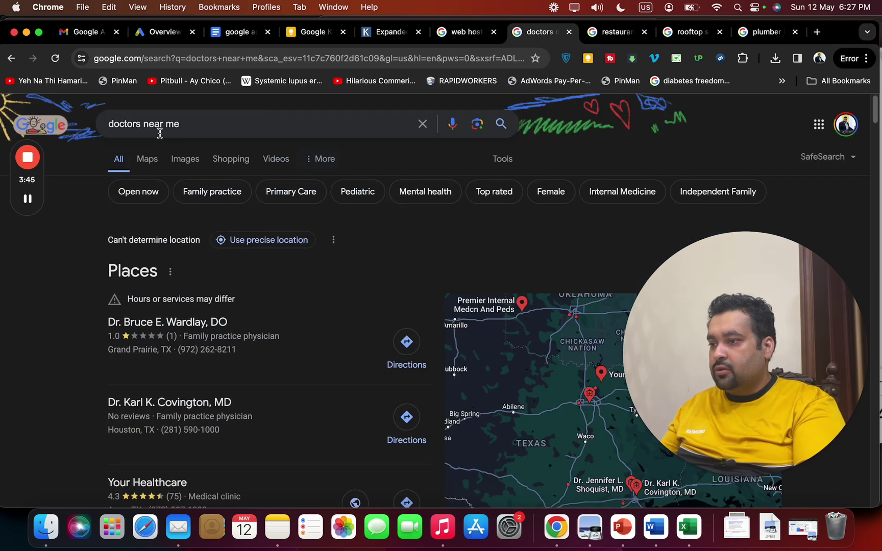
{"action": "left_click_drag", "start_coordinate": [143, 123], "coordinate": [284, 117]}
{"action": "type", "text": "in new york"}
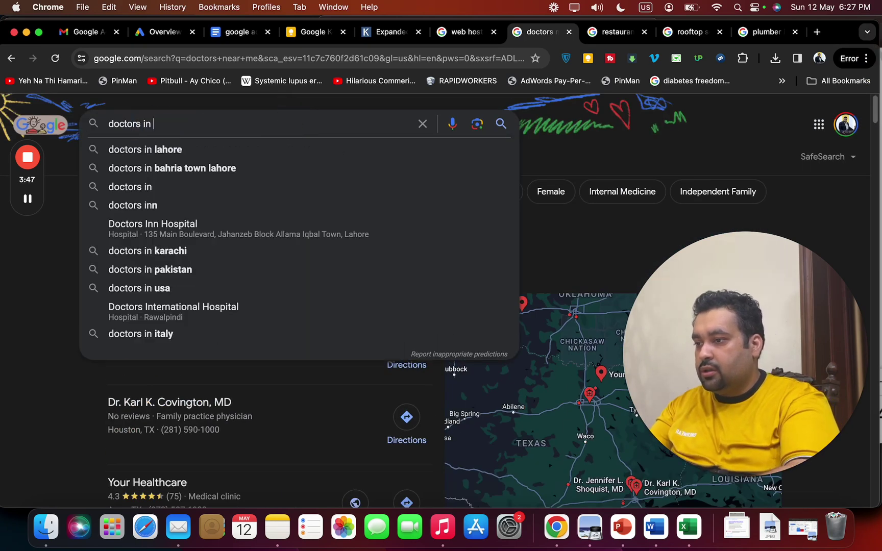
{"action": "key", "text": "Return"}
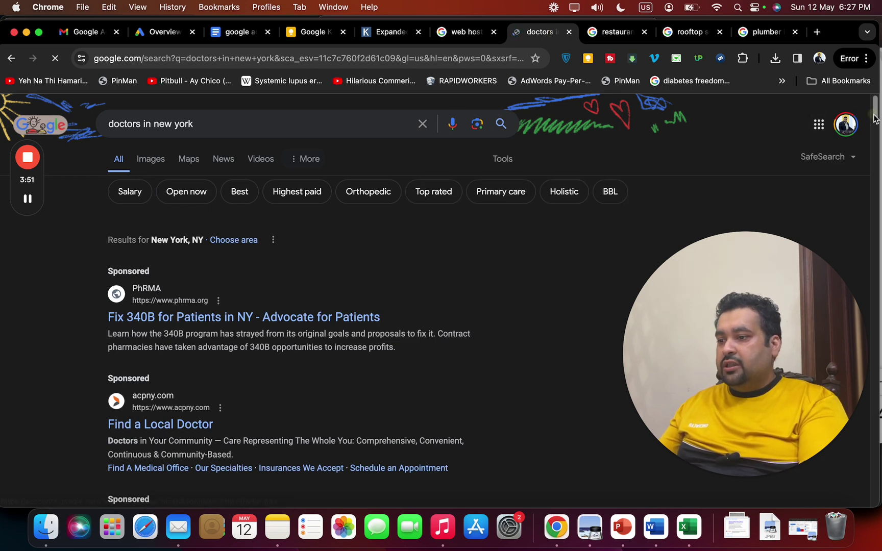
{"action": "left_click_drag", "start_coordinate": [874, 110], "coordinate": [866, 530]}
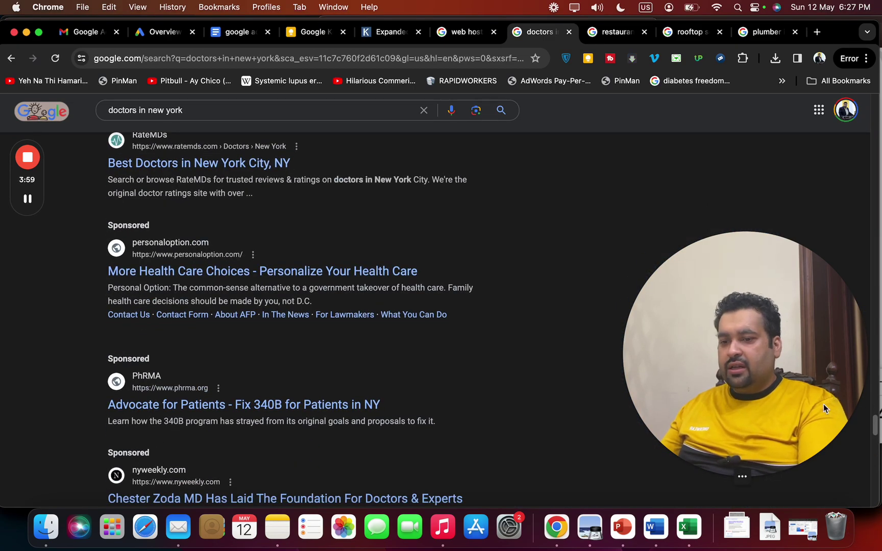
{"action": "left_click_drag", "start_coordinate": [874, 426], "coordinate": [872, 463]}
- Replace the doctors query with "lawyers in new york" and review the sponsored ads' headlines, logos and images
{"action": "key", "text": "super+a"}
{"action": "key", "text": "BackSpace"}
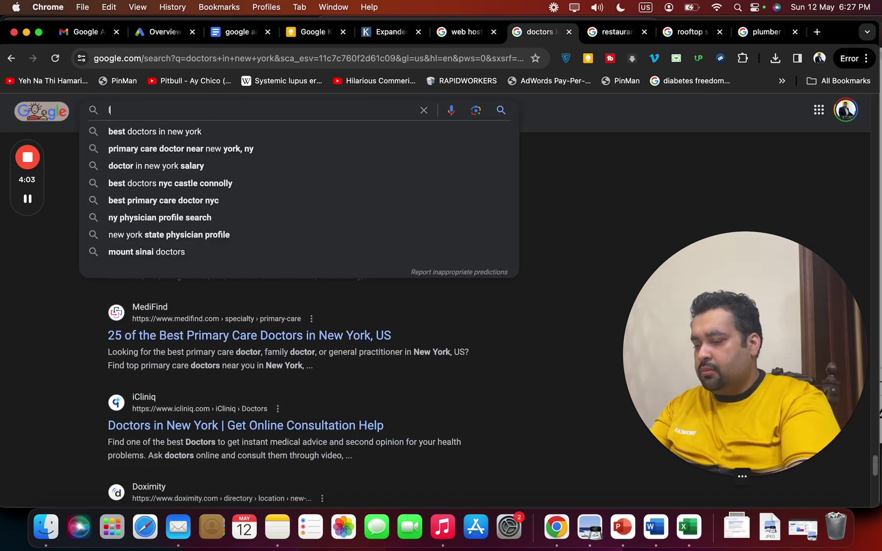
{"action": "type", "text": "lawyers in ne"}
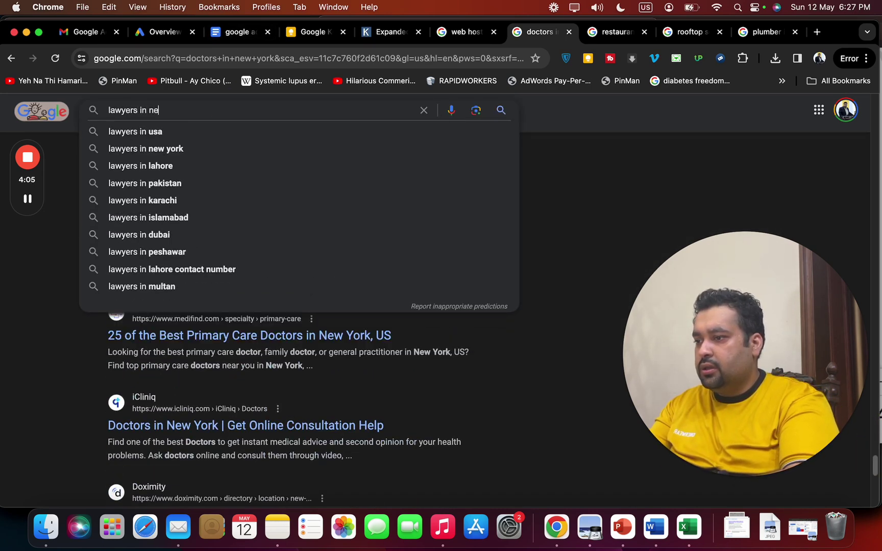
{"action": "type", "text": "w york"}
{"action": "key", "text": "Return"}
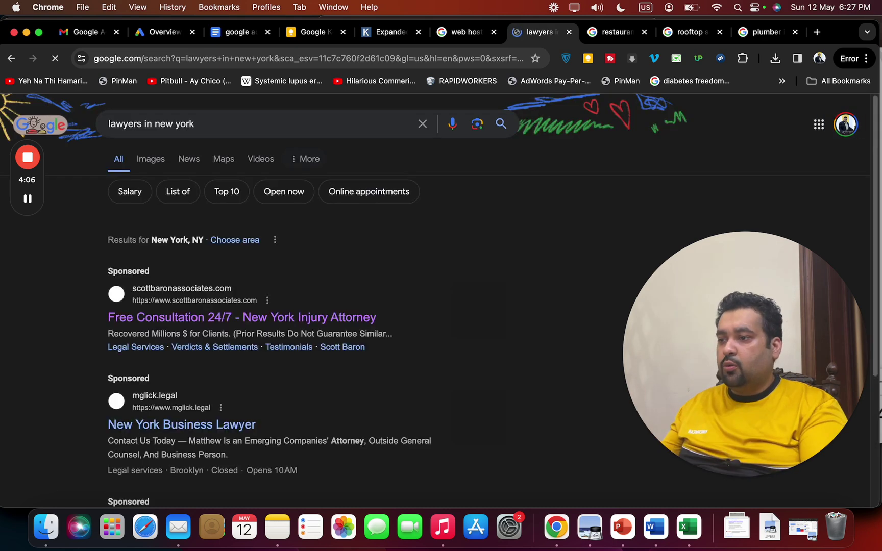
{"action": "scroll", "coordinate": [474, 291], "scroll_direction": "down", "scroll_amount": 5}
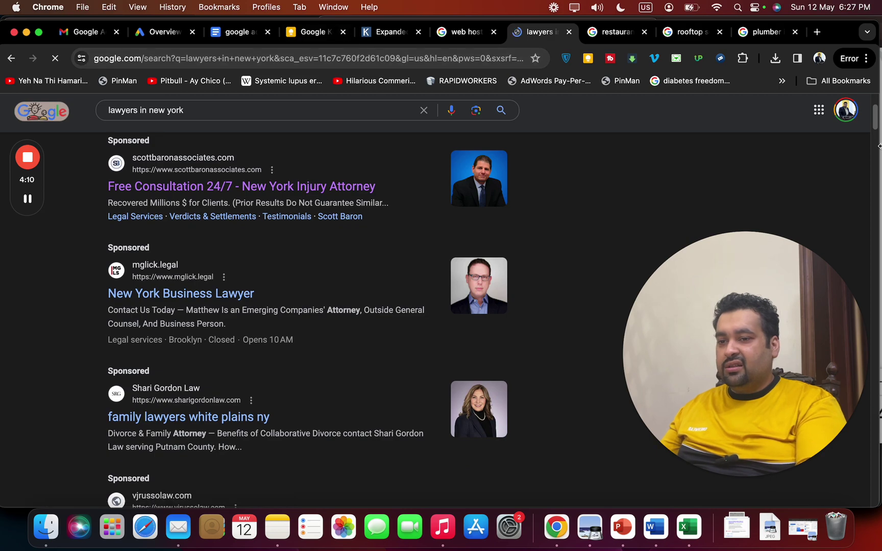
{"action": "left_click_drag", "start_coordinate": [876, 123], "coordinate": [872, 477]}
- Change the "restaurants near me" search to "restaurants in new york" and look through the results for ads
{"action": "left_click", "coordinate": [608, 32]}
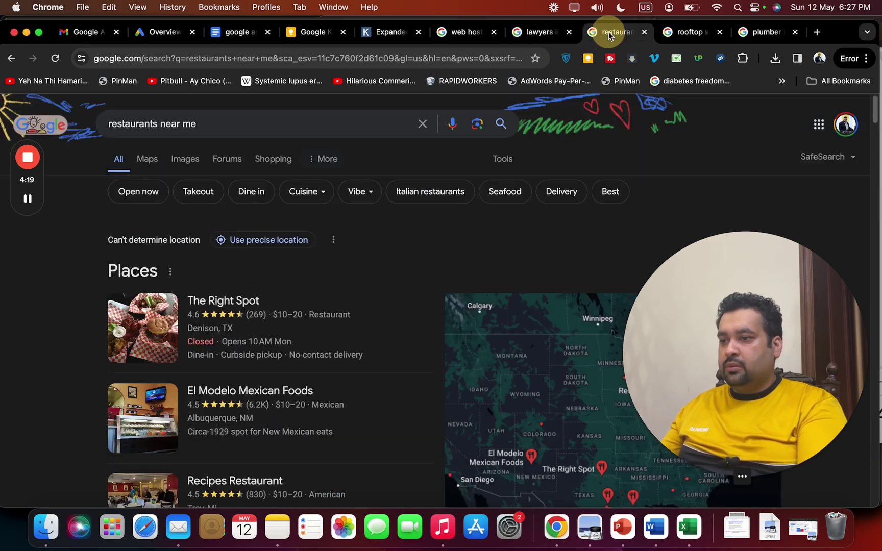
{"action": "left_click_drag", "start_coordinate": [158, 124], "coordinate": [238, 129]}
{"action": "type", "text": "in new "}
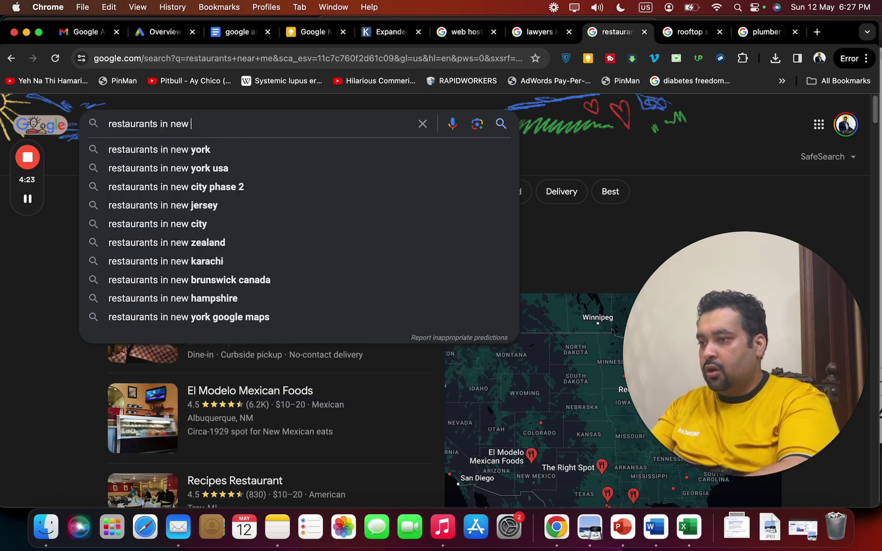
{"action": "type", "text": "york"}
{"action": "key", "text": "Return"}
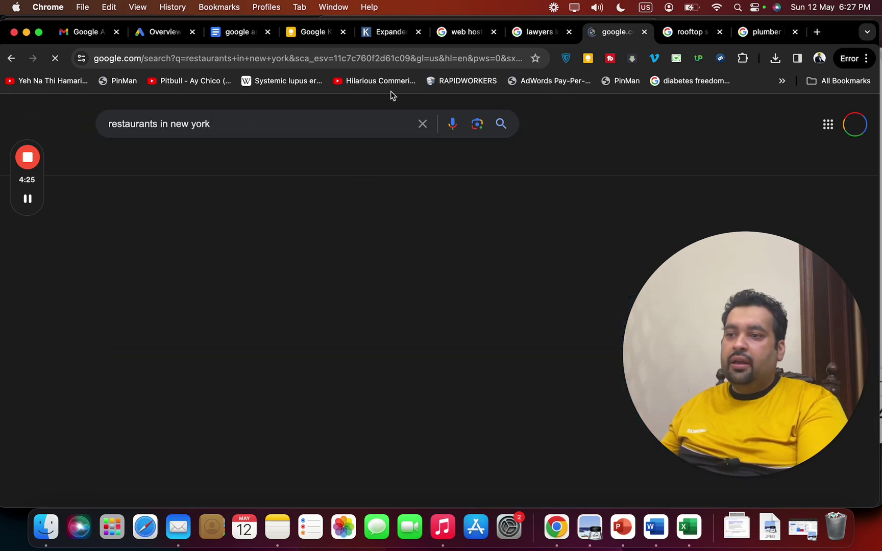
{"action": "left_click_drag", "start_coordinate": [875, 122], "coordinate": [874, 500]}
{"action": "left_click", "coordinate": [498, 238]}
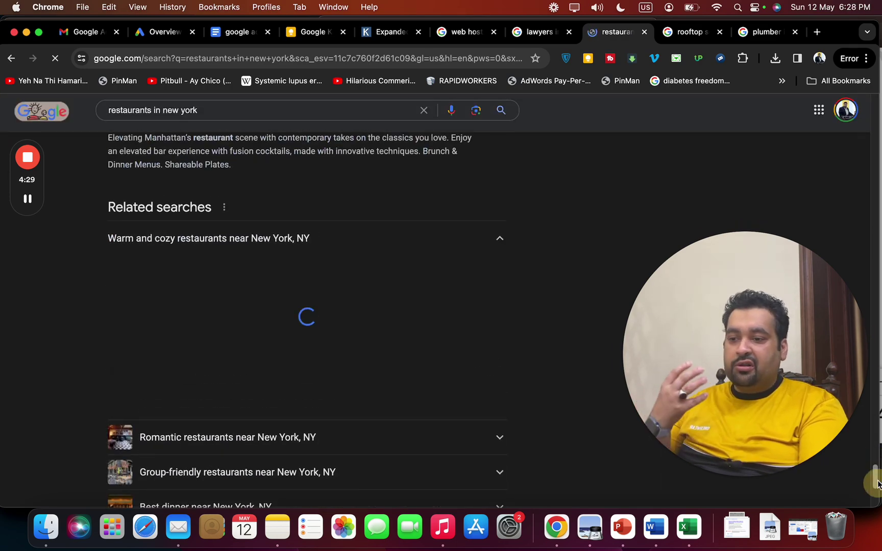
- Review the sponsored ads in the "rooftop services in new york" results, including those further down the page
{"action": "left_click", "coordinate": [685, 32]}
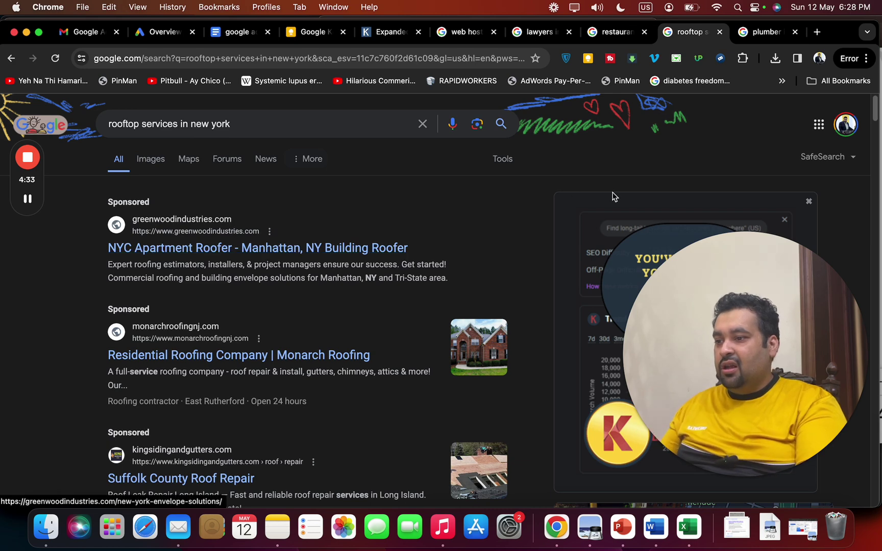
{"action": "scroll", "coordinate": [873, 102], "scroll_direction": "down", "scroll_amount": 5}
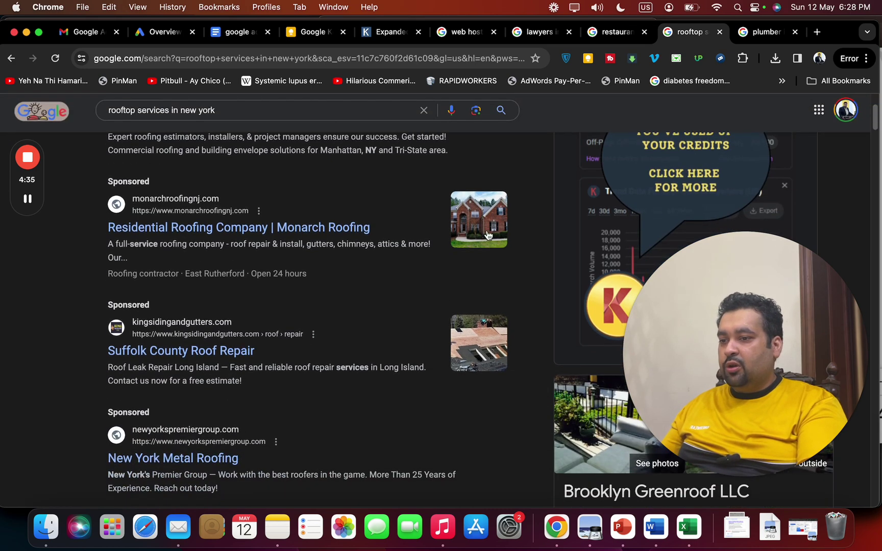
{"action": "left_click_drag", "start_coordinate": [874, 120], "coordinate": [878, 509]}
{"action": "scroll", "coordinate": [868, 429], "scroll_direction": "down", "scroll_amount": 15}
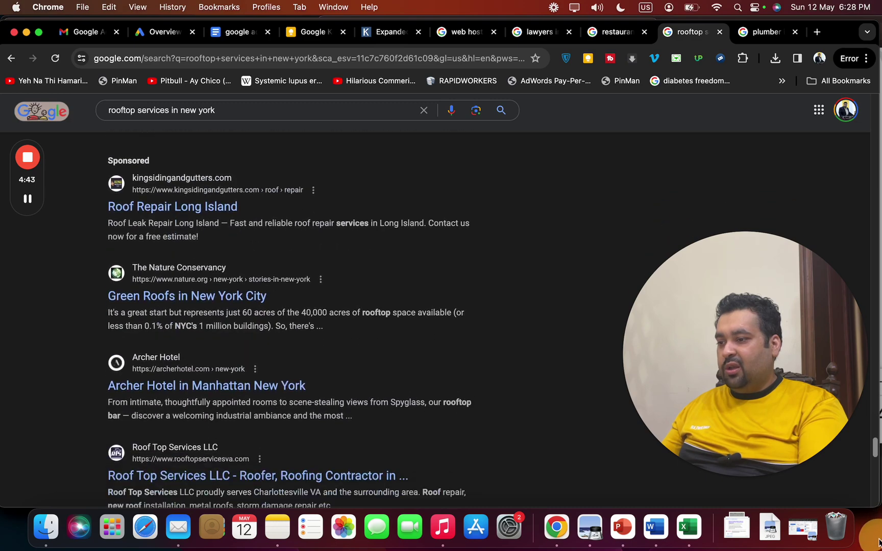
- Review the sponsored ads for "plumber in new york" and return to the web hosting results for comparison
{"action": "left_click", "coordinate": [762, 33]}
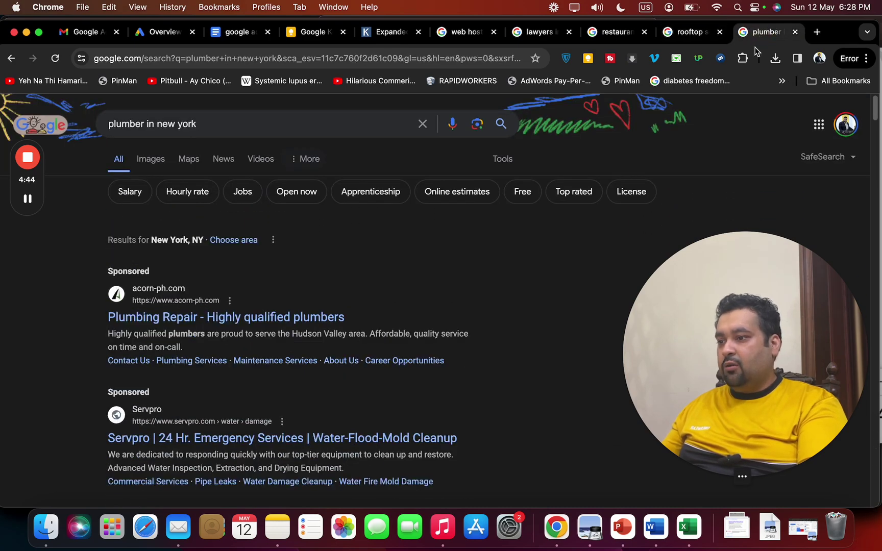
{"action": "left_click_drag", "start_coordinate": [872, 120], "coordinate": [876, 11]}
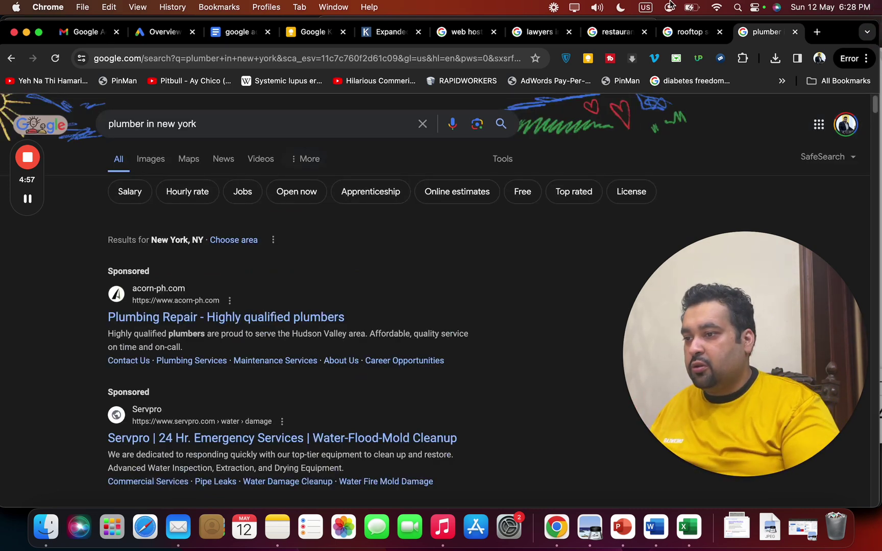
{"action": "left_click", "coordinate": [454, 34]}
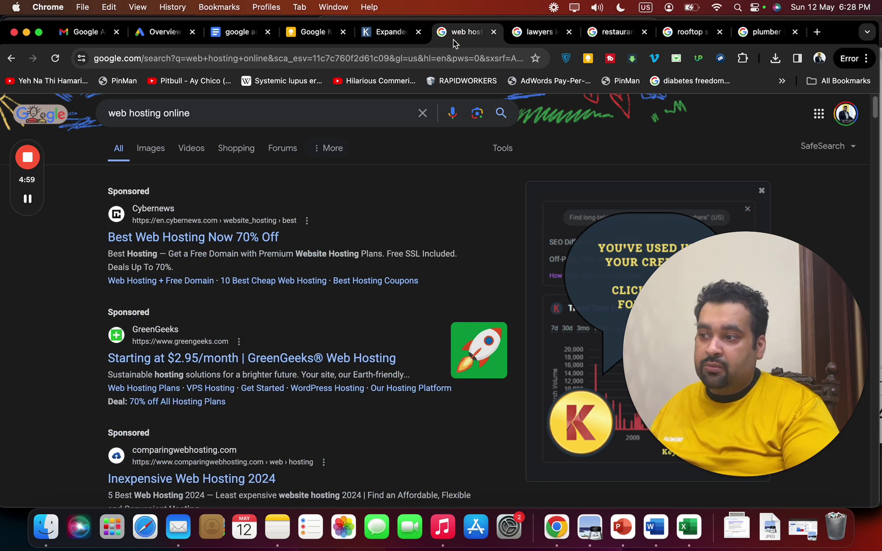
- In the google ads videos document, add "Catches an eye interest and make your CTR high." as the fourth list item
{"action": "left_click", "coordinate": [227, 32]}
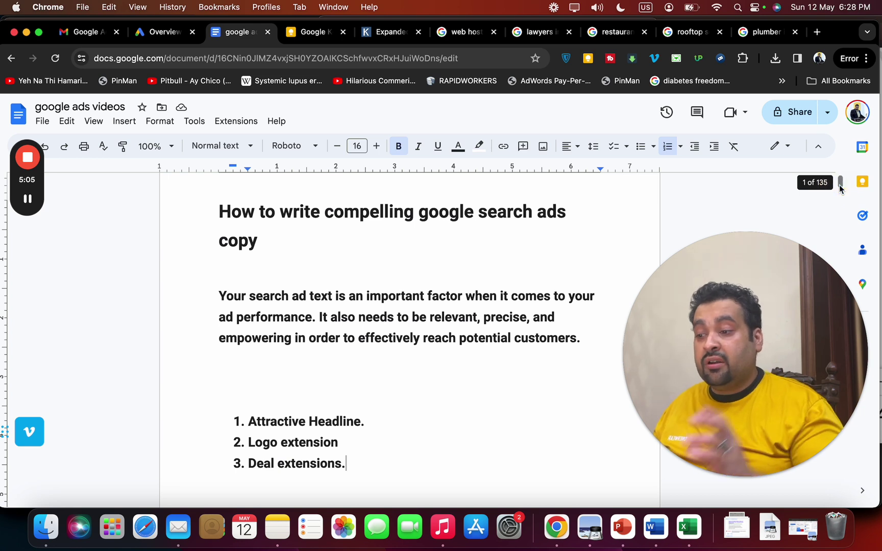
{"action": "key", "text": "Return"}
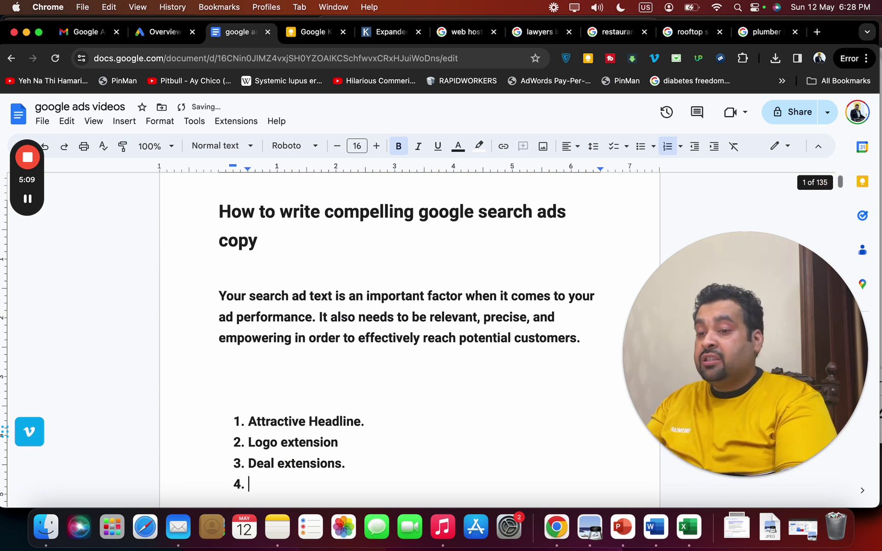
{"action": "type", "text": "Ctach"}
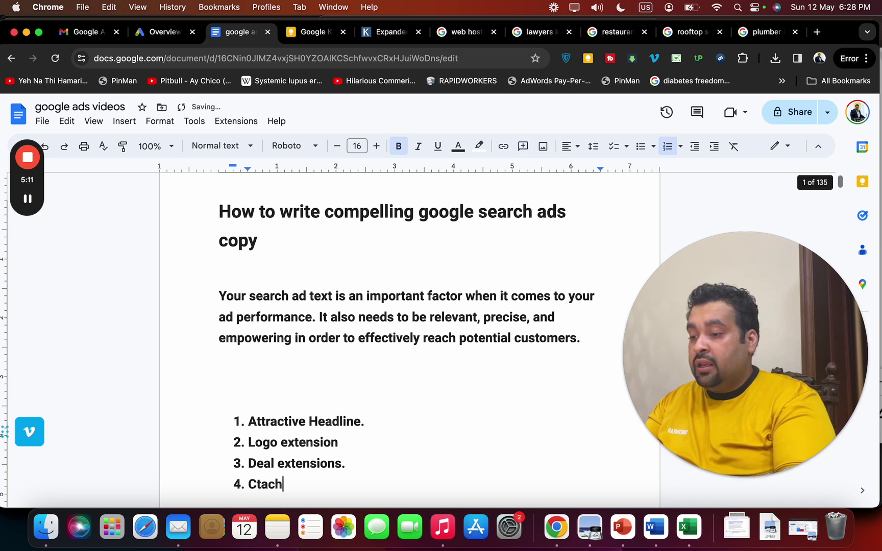
{"action": "key", "text": "BackSpace"}
{"action": "key", "text": "BackSpace"}
{"action": "key", "text": "BackSpace"}
{"action": "key", "text": "BackSpace"}
{"action": "type", "text": "atches"}
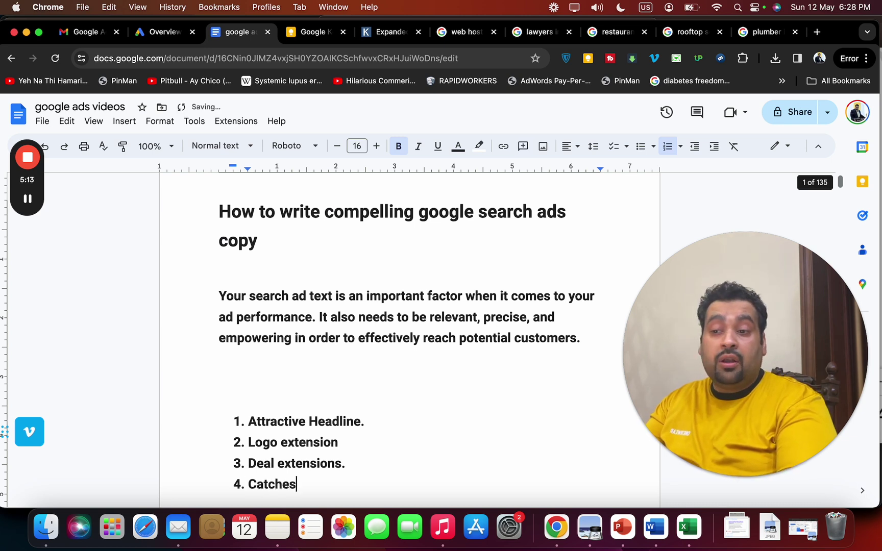
{"action": "type", "text": " an ey"}
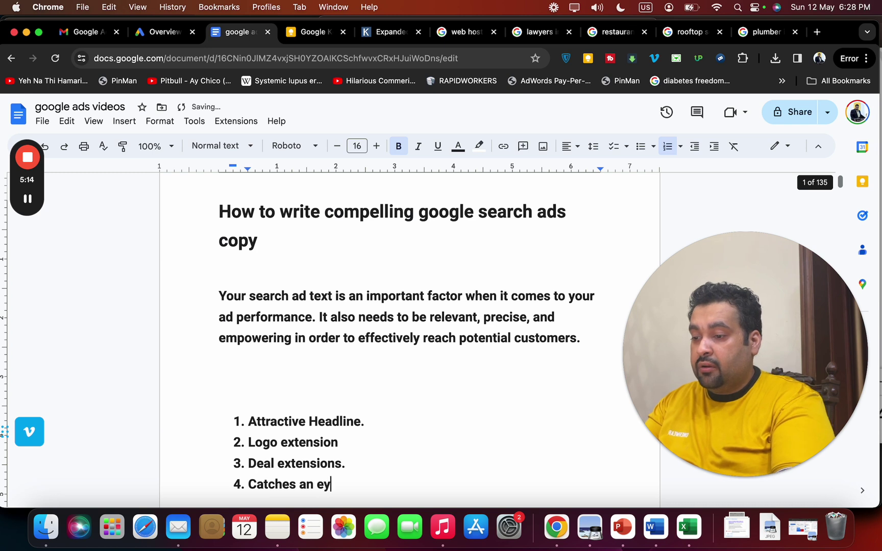
{"action": "type", "text": "e interest"}
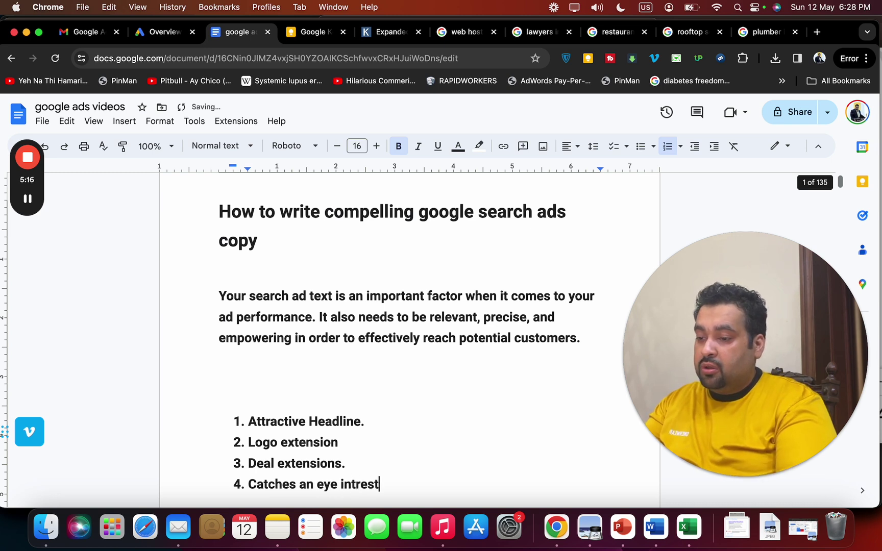
{"action": "type", "text": " and make y"}
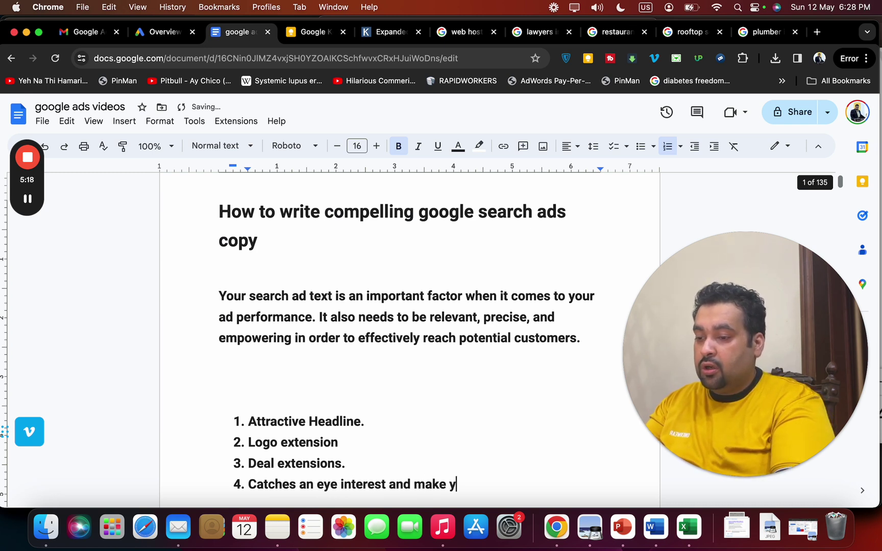
{"action": "type", "text": "our CTR high."}
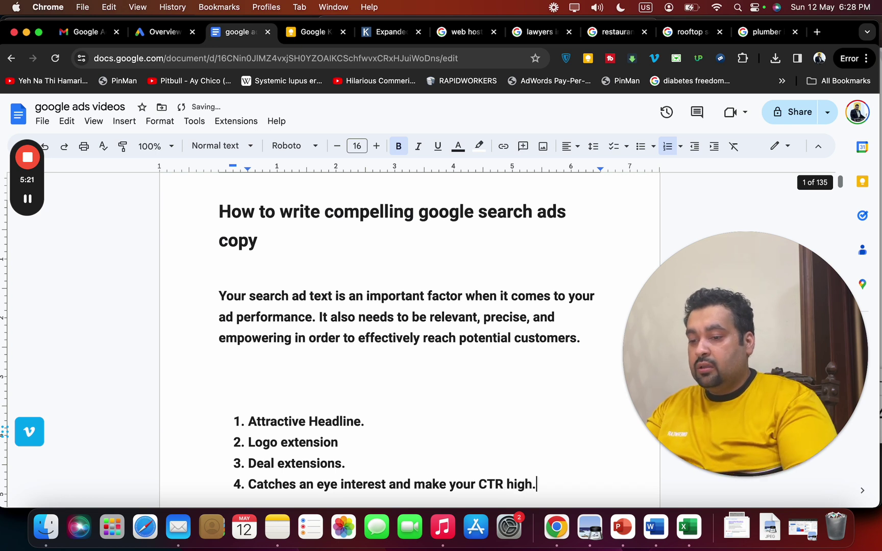
- Start a separate numbered list between the first list and the CTR line with "Reducing your costs."
{"action": "key", "text": "Down"}
{"action": "key", "text": "Down"}
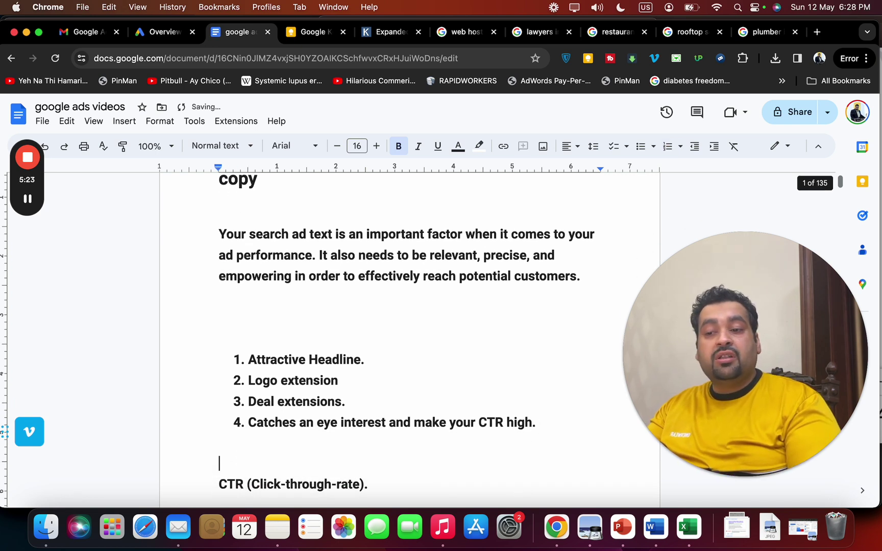
{"action": "key", "text": "Down"}
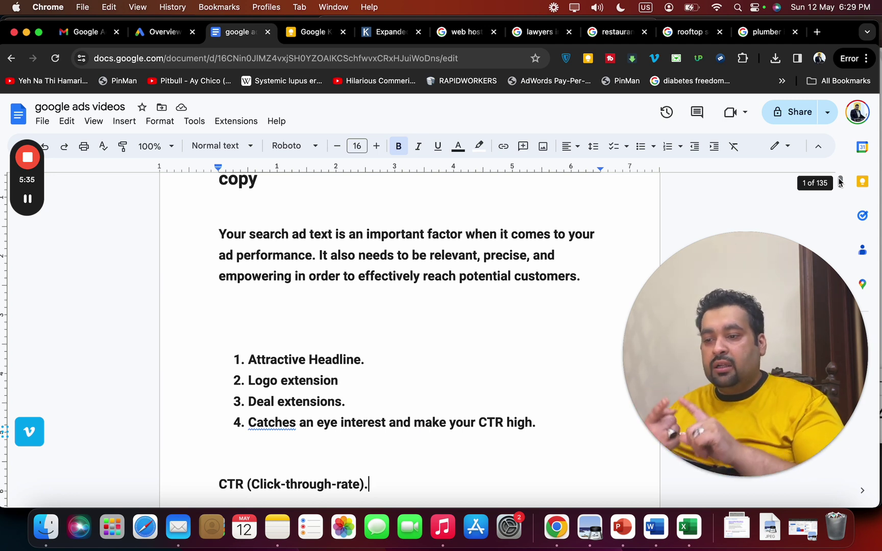
{"action": "left_click", "coordinate": [541, 439]}
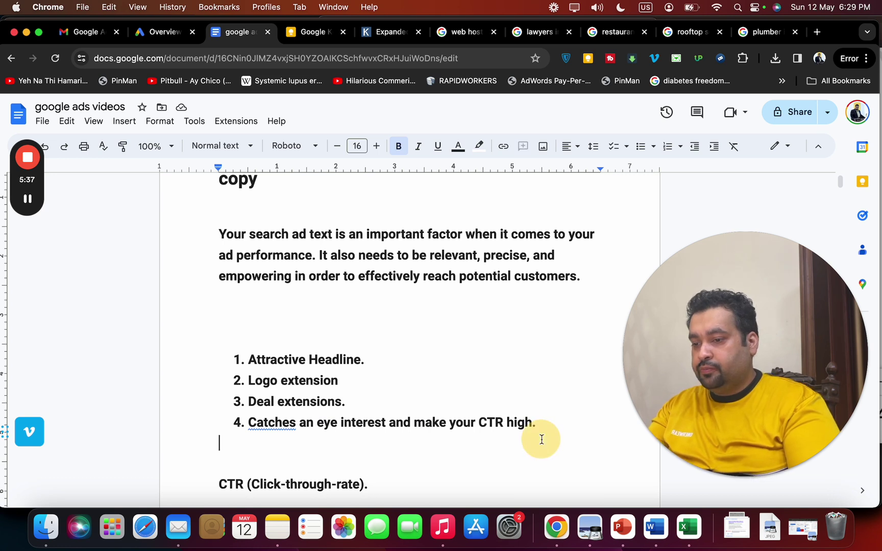
{"action": "key", "text": "Return"}
{"action": "type", "text": "1. red"}
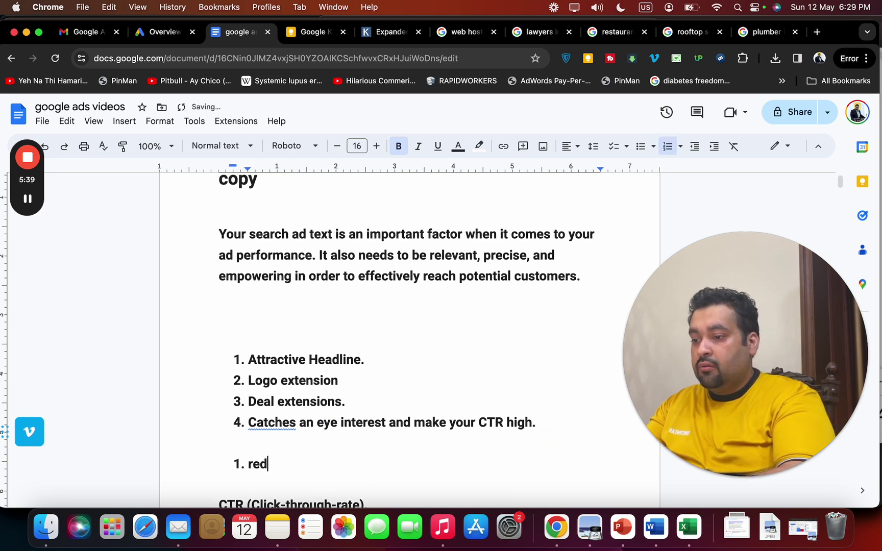
{"action": "type", "text": "ucing your costs."}
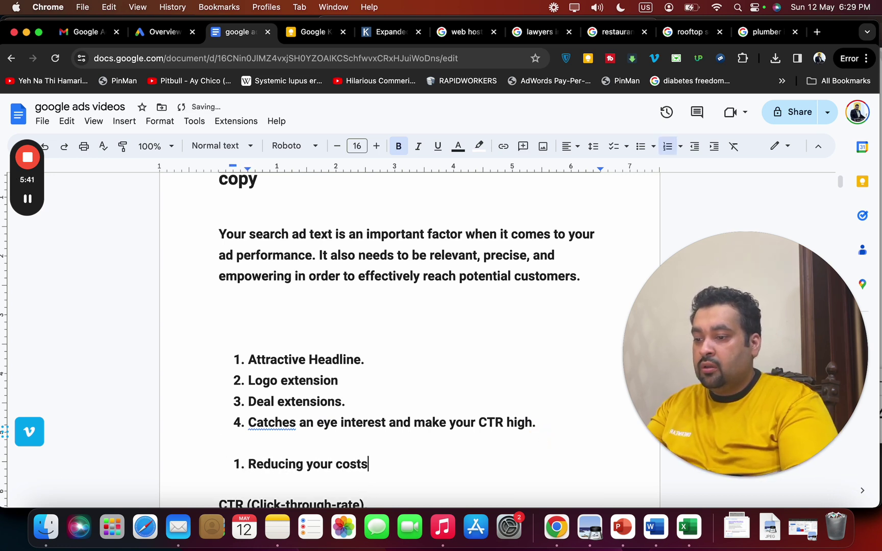
- Add "Fuliflling user expectations" and "Improve your brand image." as the second and third items of the list starting with "Reducing your costs."
{"action": "key", "text": "Return"}
{"action": "type", "text": "fuliflin"}
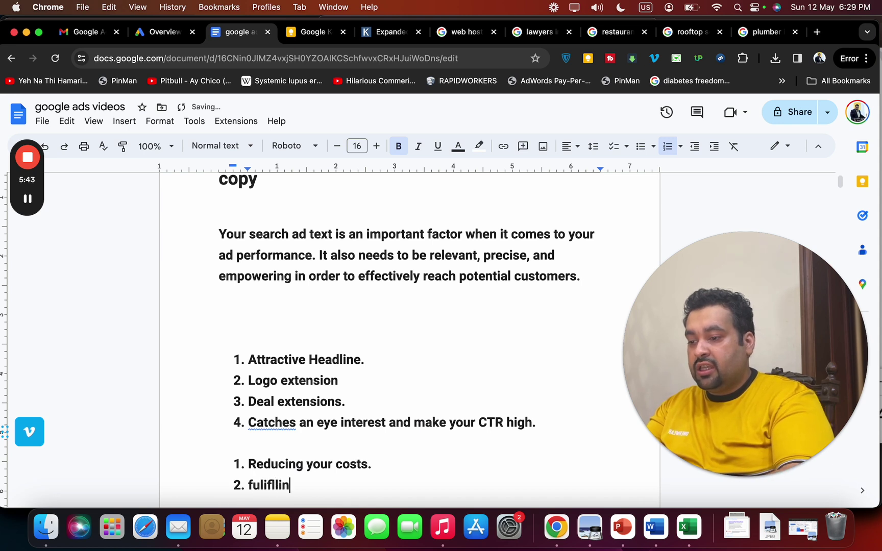
{"action": "type", "text": "g us"}
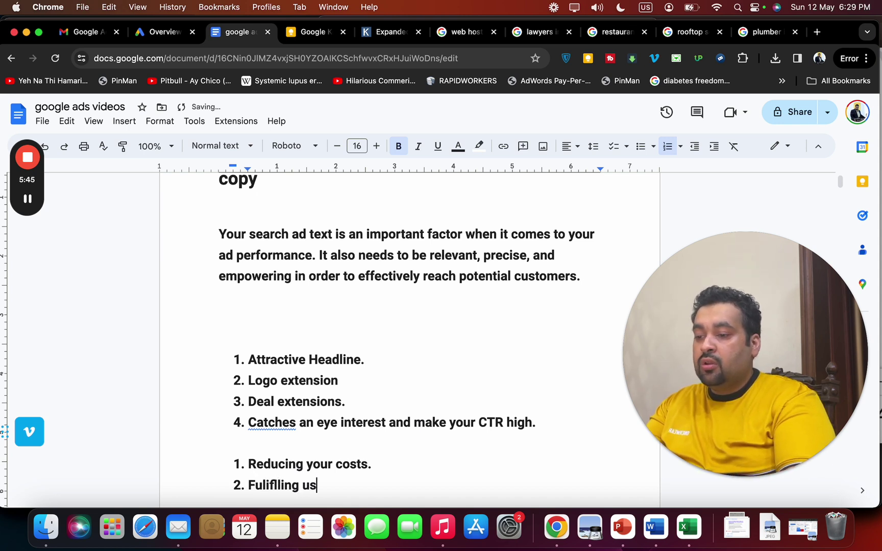
{"action": "type", "text": "er expect"}
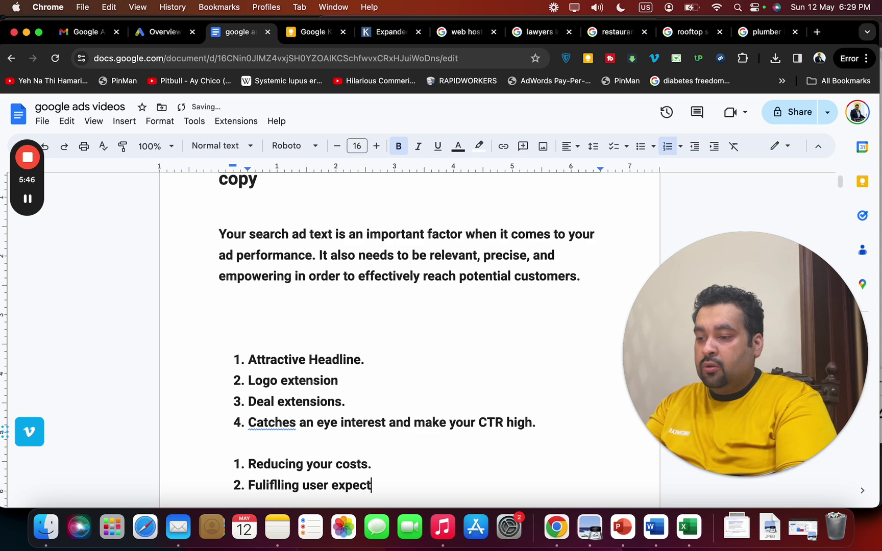
{"action": "type", "text": "ations"}
{"action": "key", "text": "Return"}
{"action": "type", "text": "Improve yo"}
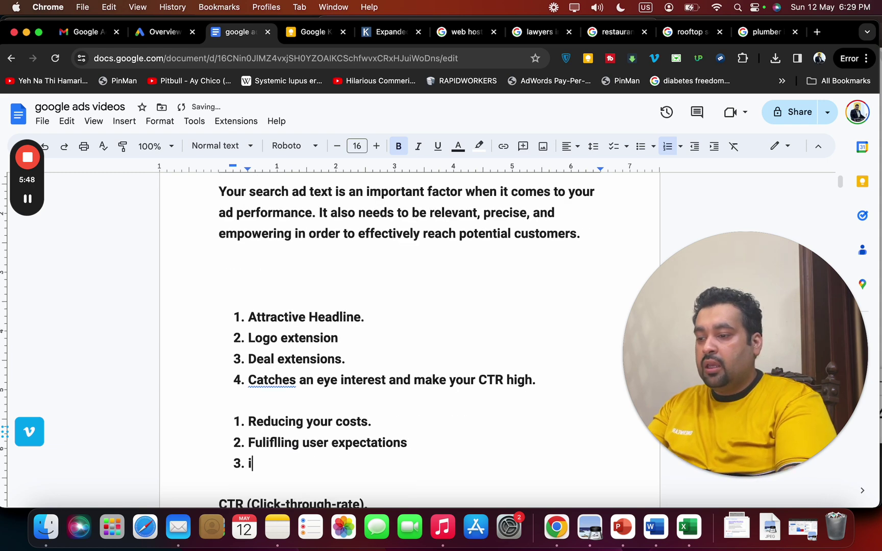
{"action": "type", "text": "ur b"}
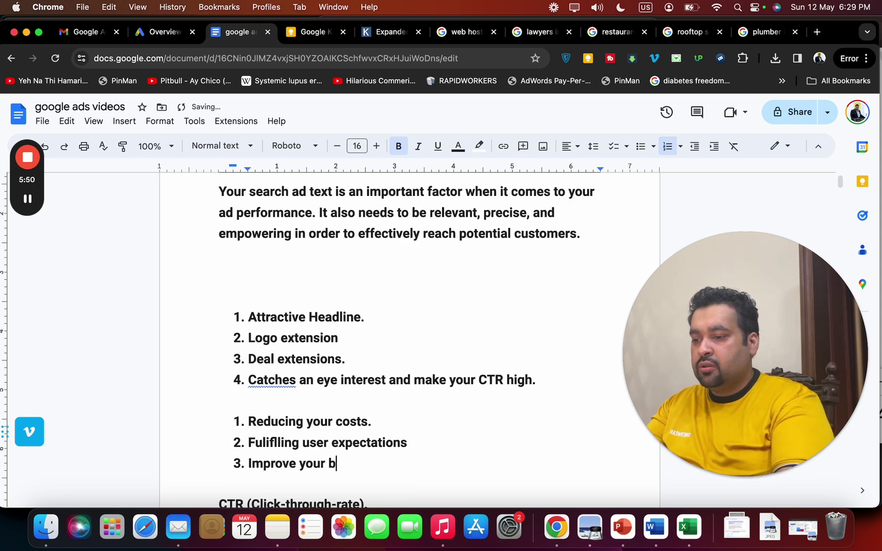
{"action": "type", "text": "rand image."}
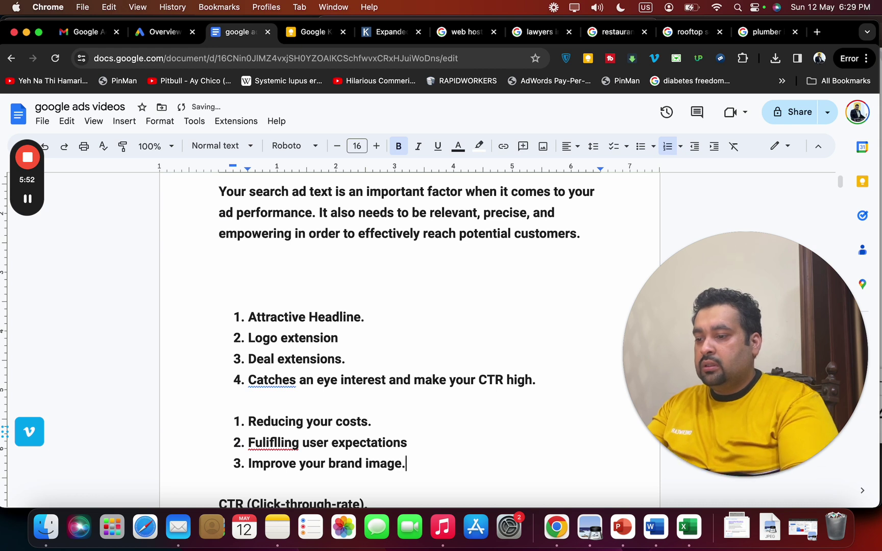
- Add "Grab people attention" as the fourth item of the second numbered list
{"action": "key", "text": "Return"}
{"action": "type", "text": "Grab people"}
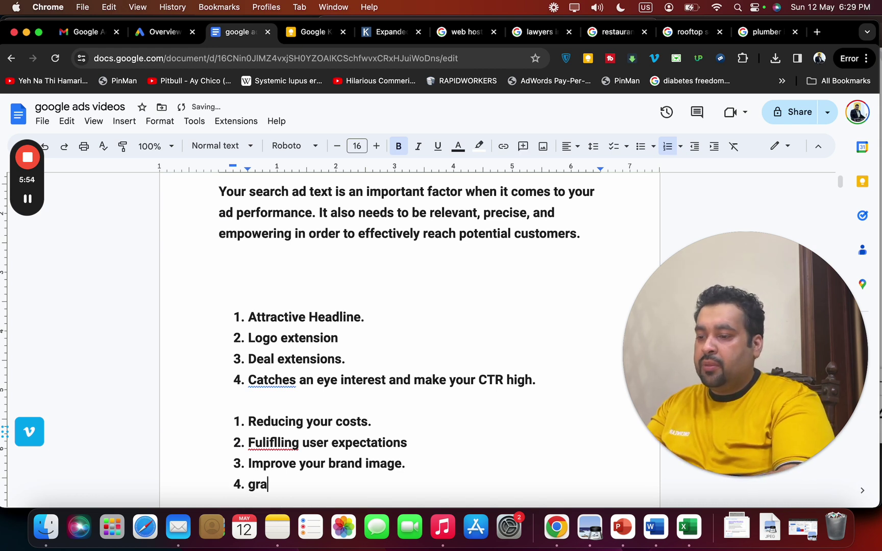
{"action": "type", "text": " a"}
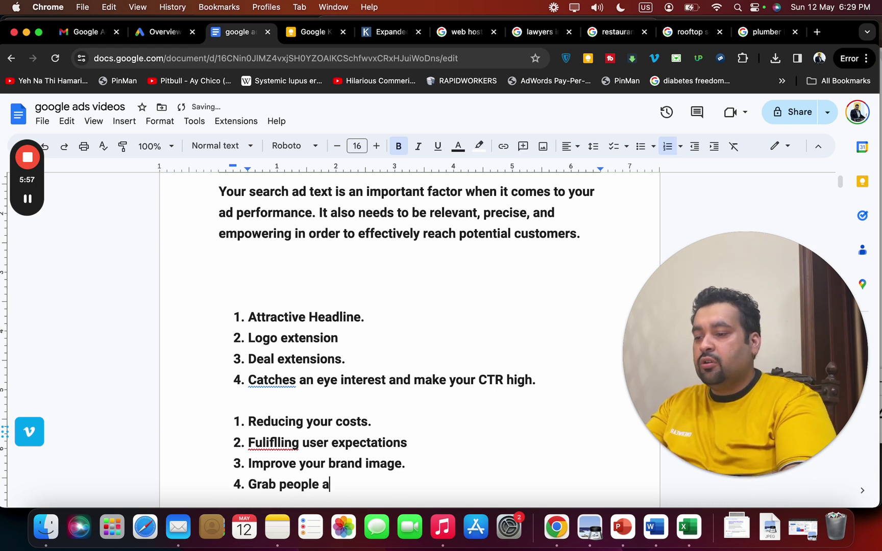
{"action": "type", "text": "ttention"}
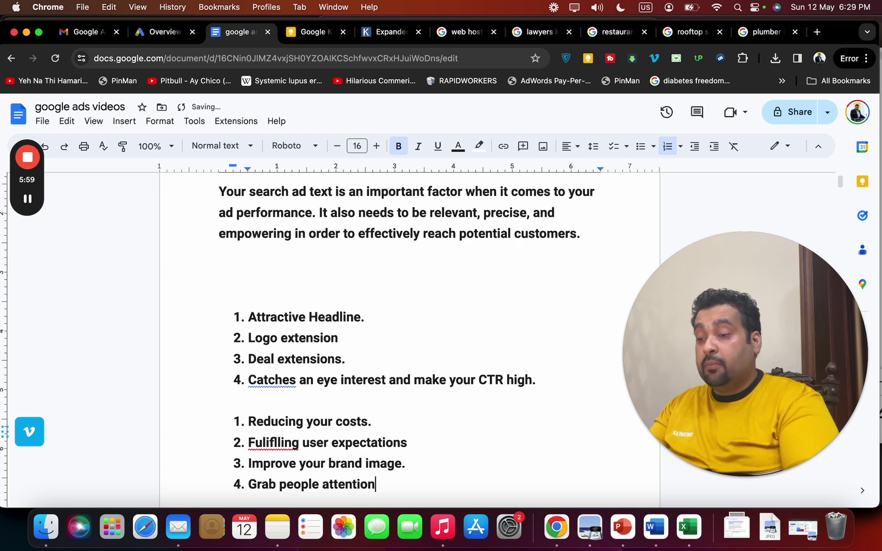
- Append "CTA." to the end of the "Highlight your unique selling points" line
{"action": "key", "text": "Down"}
{"action": "key", "text": "Down"}
{"action": "key", "text": "Down"}
{"action": "key", "text": "Down"}
{"action": "key", "text": "Down"}
{"action": "key", "text": "Down"}
{"action": "key", "text": "Down"}
{"action": "key", "text": "Down"}
{"action": "key", "text": "Down"}
{"action": "key", "text": "Down"}
{"action": "key", "text": "Down"}
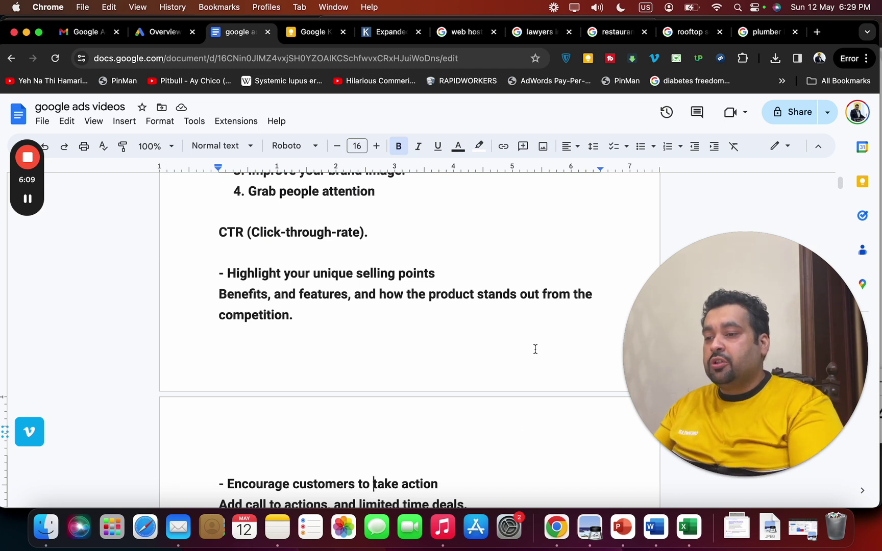
{"action": "left_click", "coordinate": [479, 276]}
{"action": "type", "text": "CTA"}
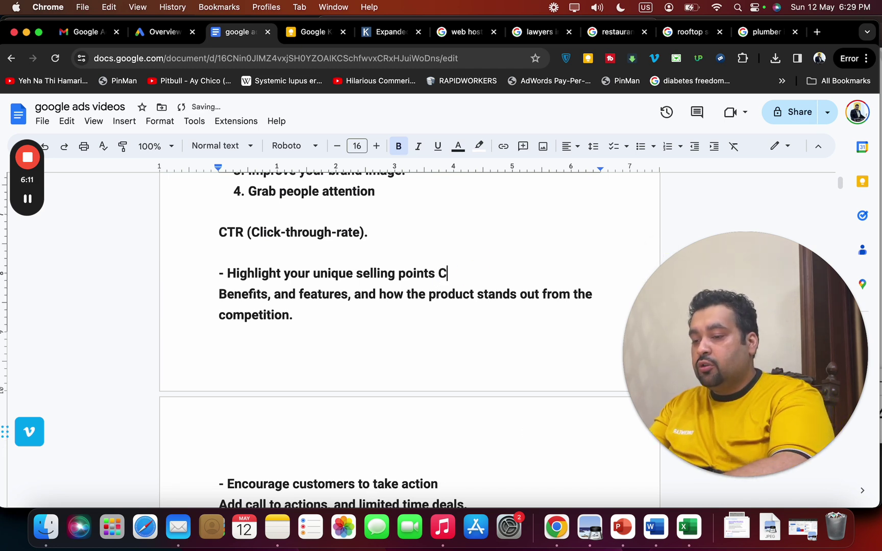
- Insert blank lines below the "Match your ad to the landing page" line
{"action": "key", "text": "Down"}
{"action": "key", "text": "Down"}
{"action": "key", "text": "Down"}
{"action": "key", "text": "Down"}
{"action": "key", "text": "Down"}
{"action": "key", "text": "Down"}
{"action": "key", "text": "Down"}
{"action": "key", "text": "Down"}
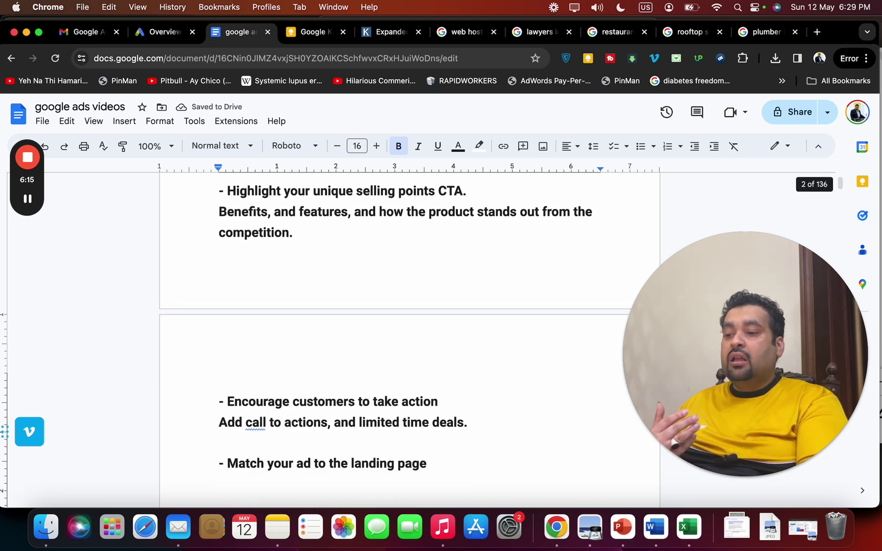
{"action": "key", "text": "Return"}
{"action": "key", "text": "Return"}
{"action": "key", "text": "Return"}
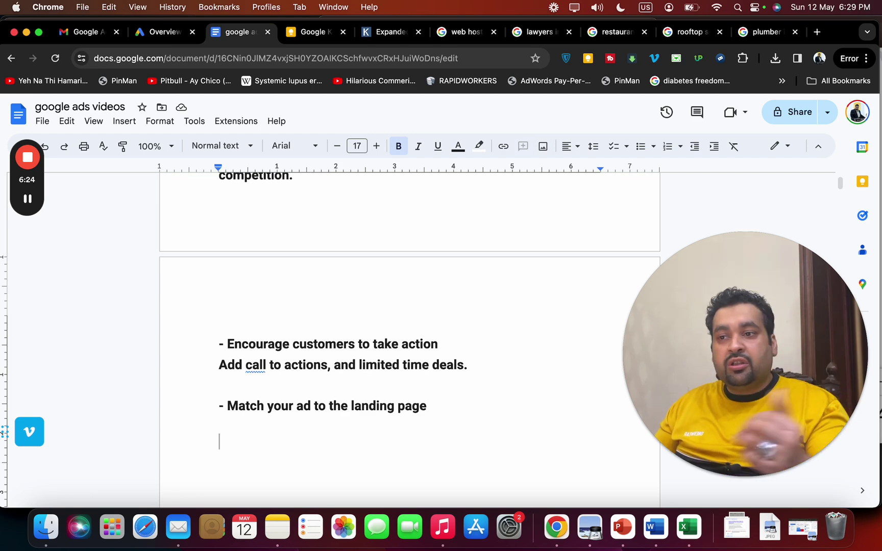
- Revisit the lawyers and web hosting search ads, the Expanded Text Ad Preview Tool and the Google Keep note on ad copy
{"action": "left_click", "coordinate": [547, 37]}
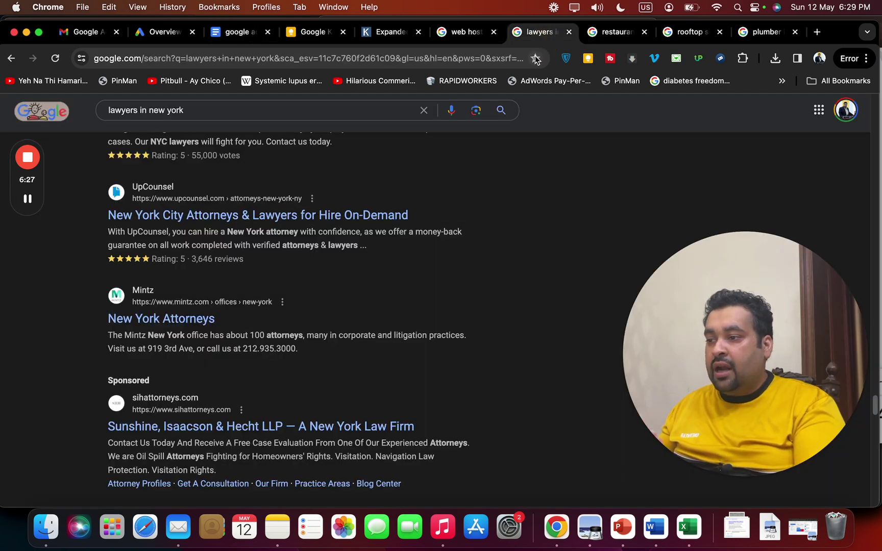
{"action": "left_click", "coordinate": [477, 35]}
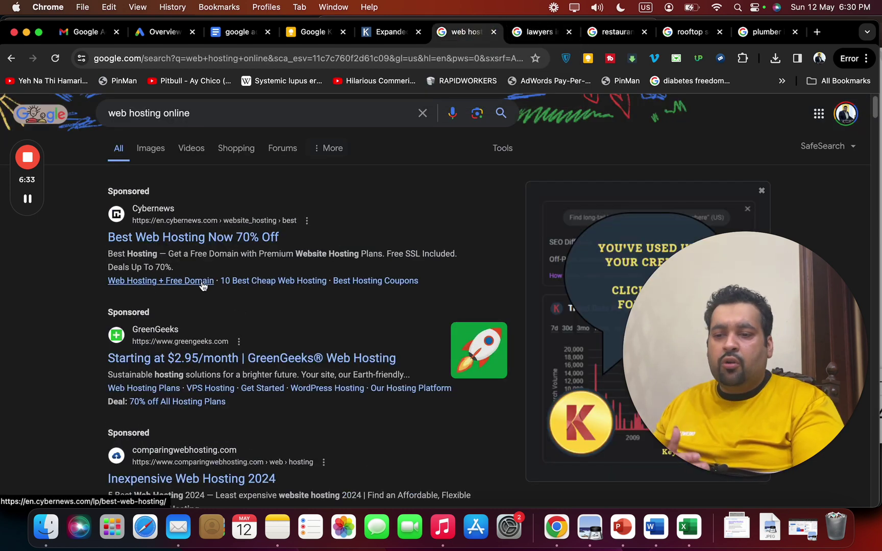
{"action": "left_click", "coordinate": [381, 34]}
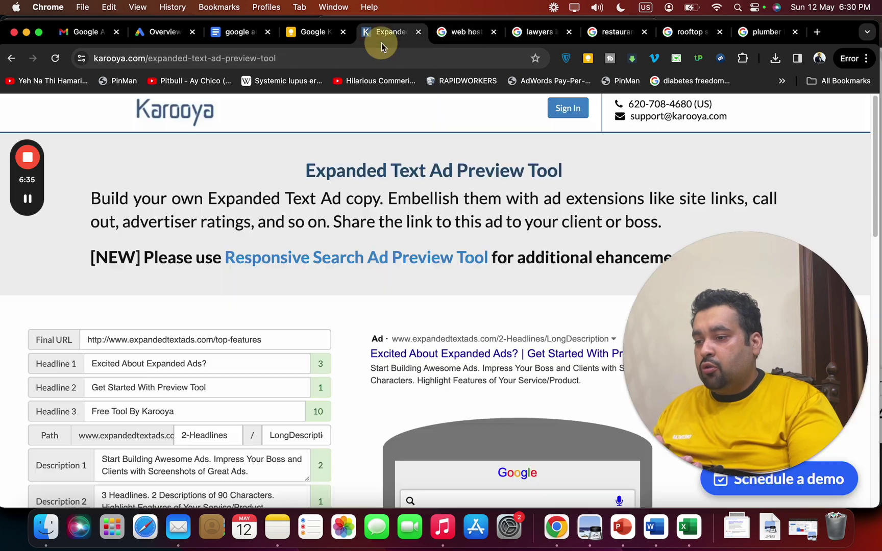
{"action": "left_click", "coordinate": [312, 31]}
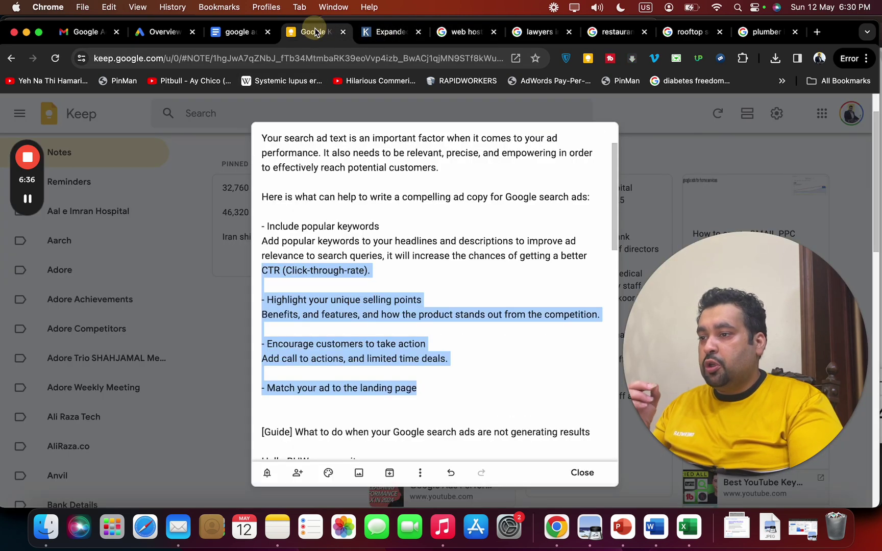
- In the google ads videos document, add the line "How to Write Amazing Compelling Eye catchy google search ads" below the landing page line
{"action": "left_click", "coordinate": [227, 38]}
{"action": "key", "text": "Return"}
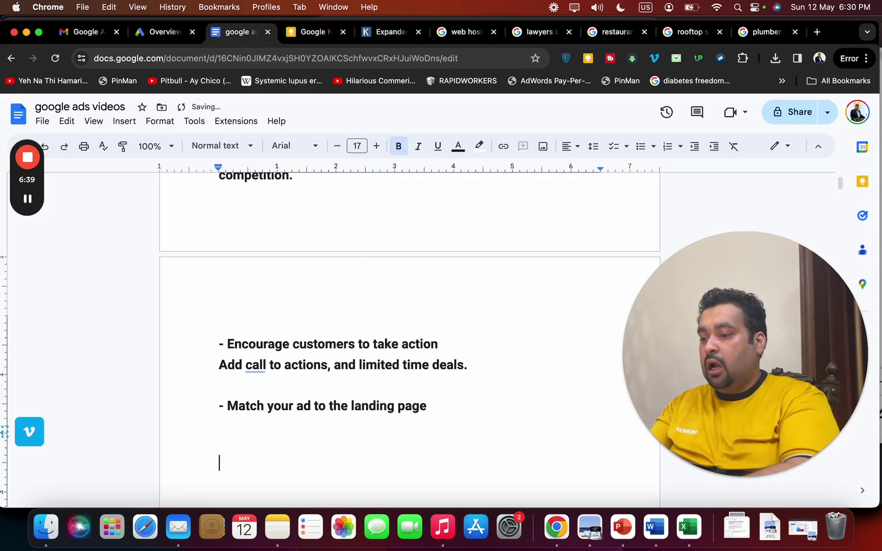
{"action": "type", "text": "How to Wr"}
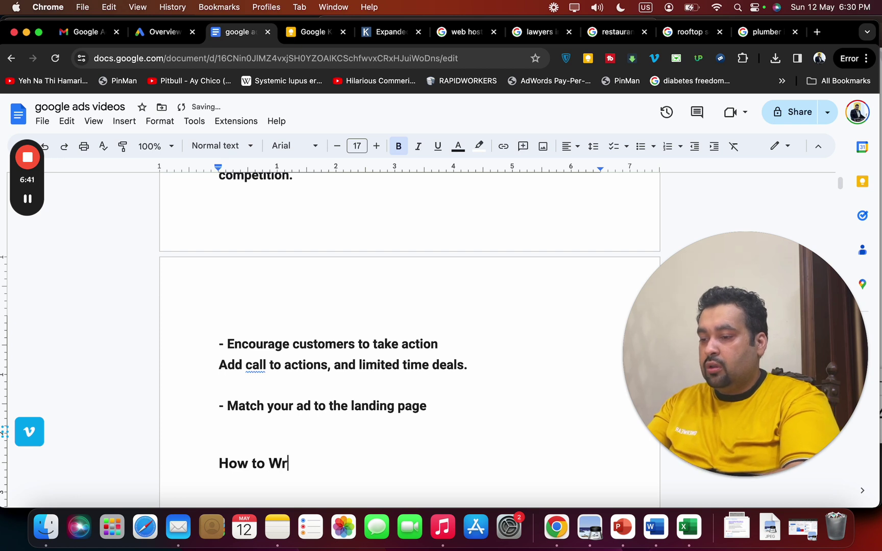
{"action": "type", "text": "ite Amazing"}
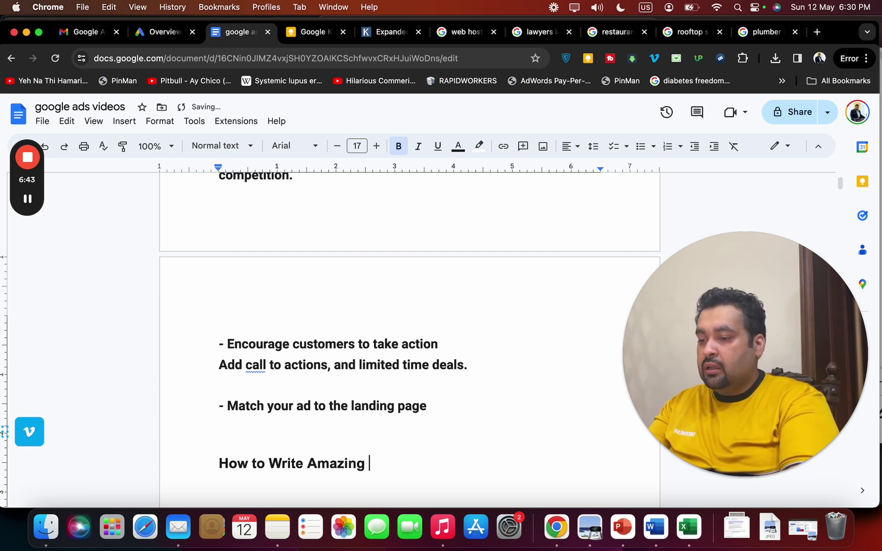
{"action": "type", "text": " Compl"}
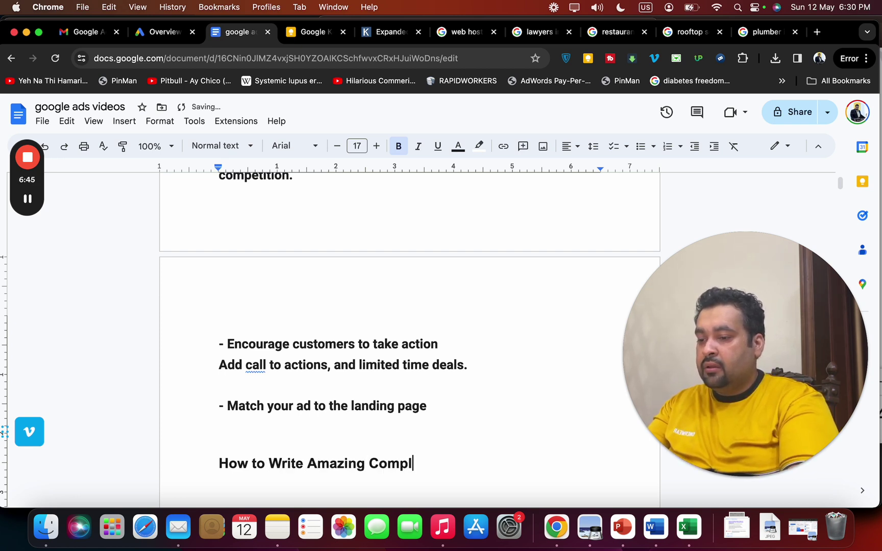
{"action": "type", "text": "eei"}
{"action": "key", "text": "BackSpace"}
{"action": "key", "text": "BackSpace"}
{"action": "type", "text": "l"}
{"action": "key", "text": "BackSpace"}
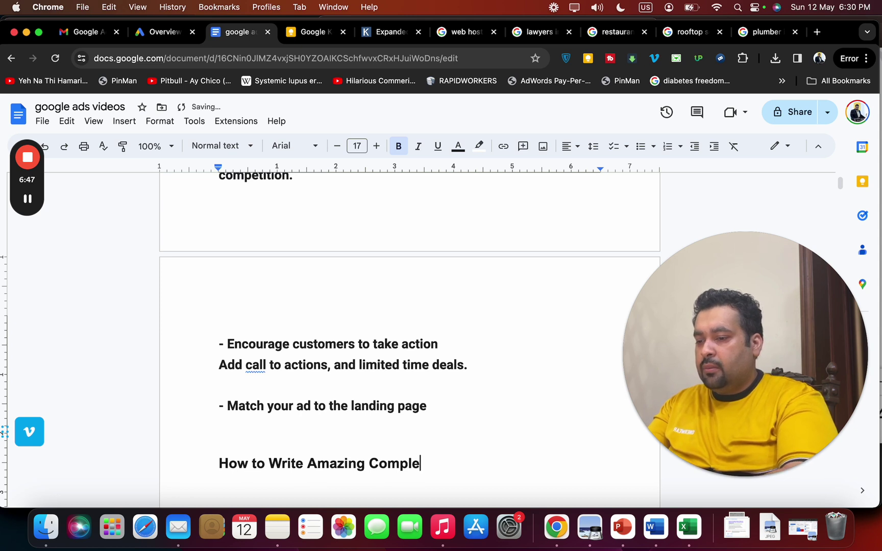
{"action": "key", "text": "BackSpace"}
{"action": "key", "text": "BackSpace"}
{"action": "type", "text": "elling "}
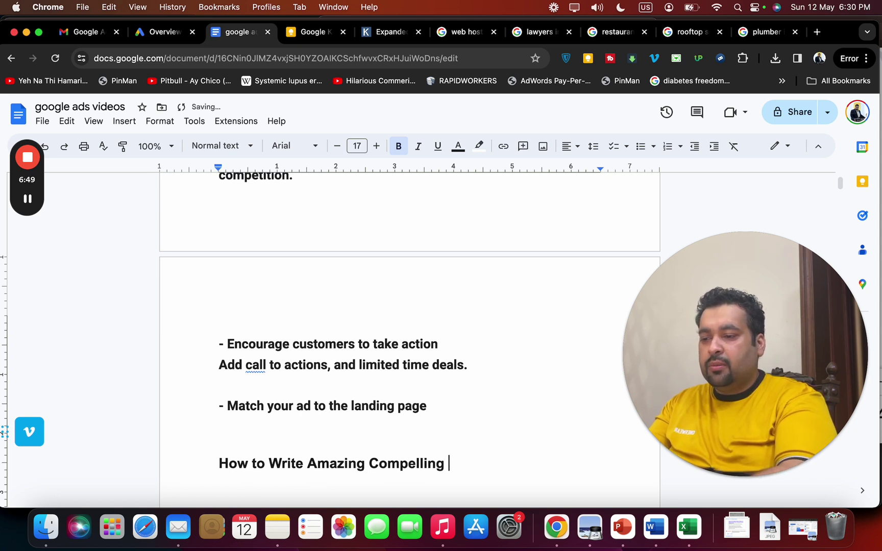
{"action": "type", "text": "Eye cat"}
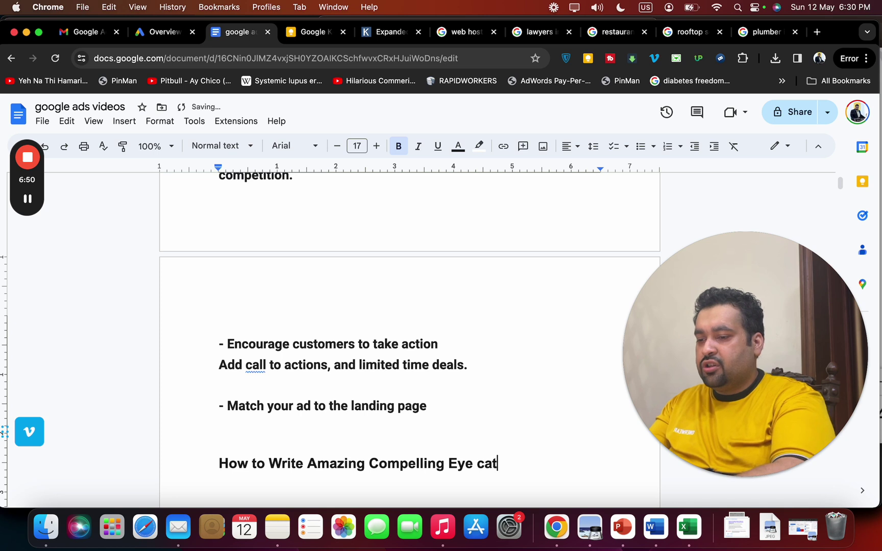
{"action": "type", "text": "chy google ad"}
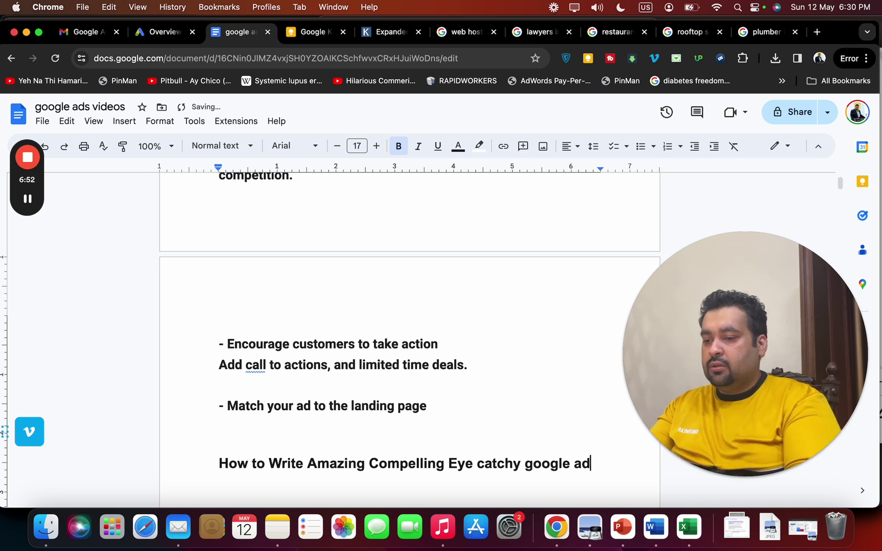
{"action": "key", "text": "BackSpace"}
{"action": "key", "text": "BackSpace"}
{"action": "type", "text": "sads"}
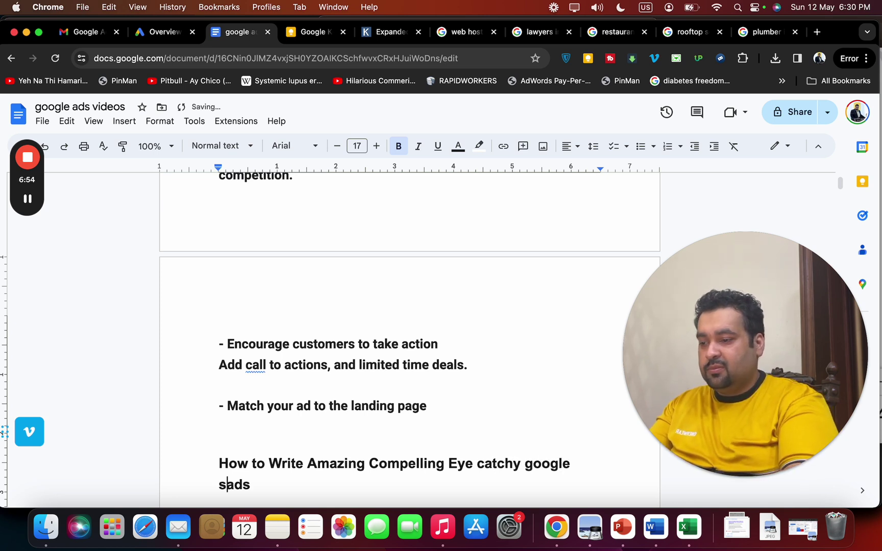
{"action": "type", "text": "search"}
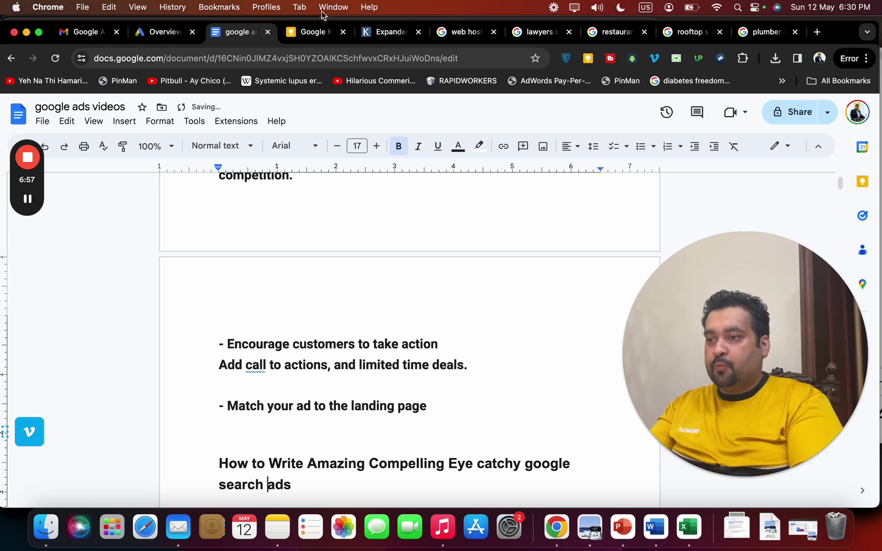
- Place the Expanded Text Ad Preview Tool tab beside the google ads videos document and show the advertiser rating in the ad preview
{"action": "left_click_drag", "start_coordinate": [383, 37], "coordinate": [344, 38]}
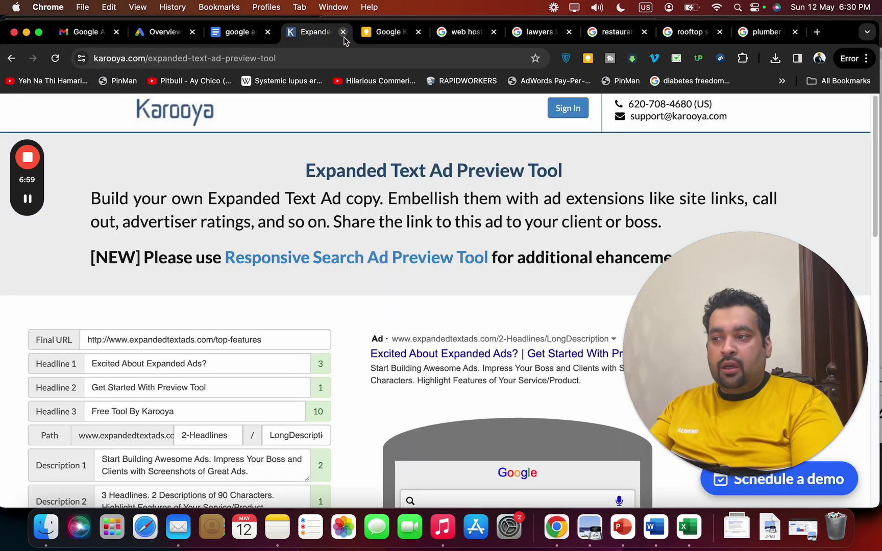
{"action": "left_click_drag", "start_coordinate": [875, 136], "coordinate": [872, 214]}
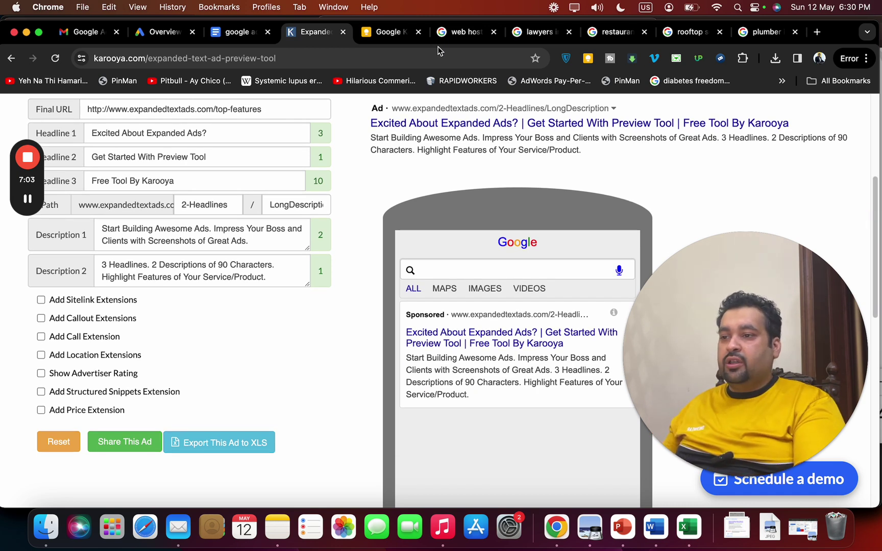
{"action": "left_click", "coordinate": [450, 32]}
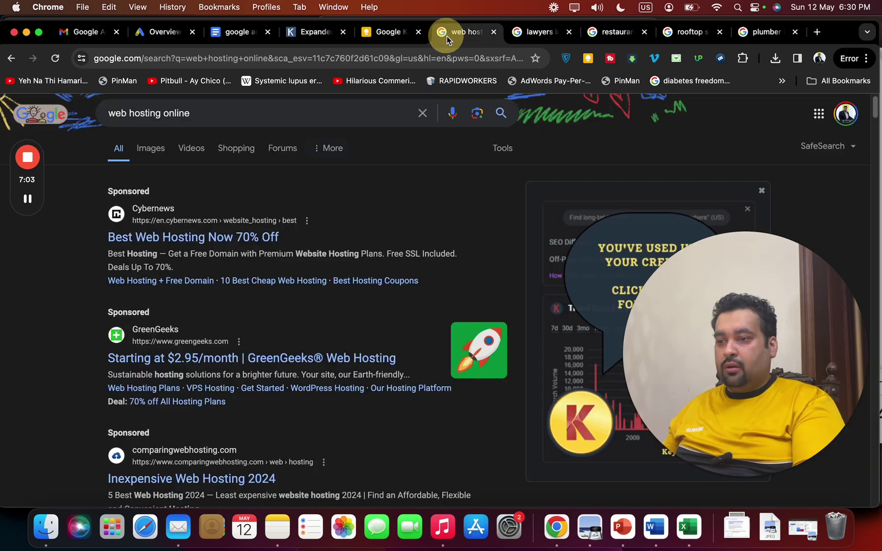
{"action": "left_click", "coordinate": [324, 35]}
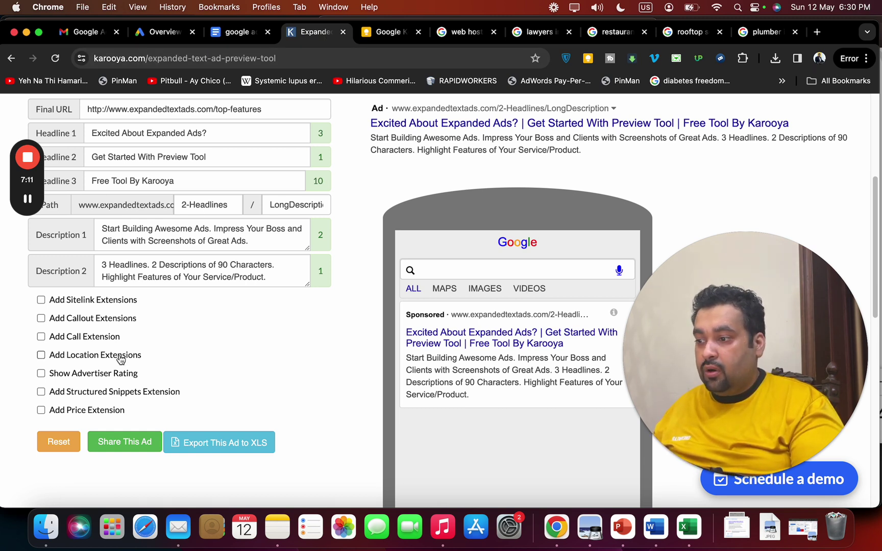
{"action": "left_click", "coordinate": [119, 375]}
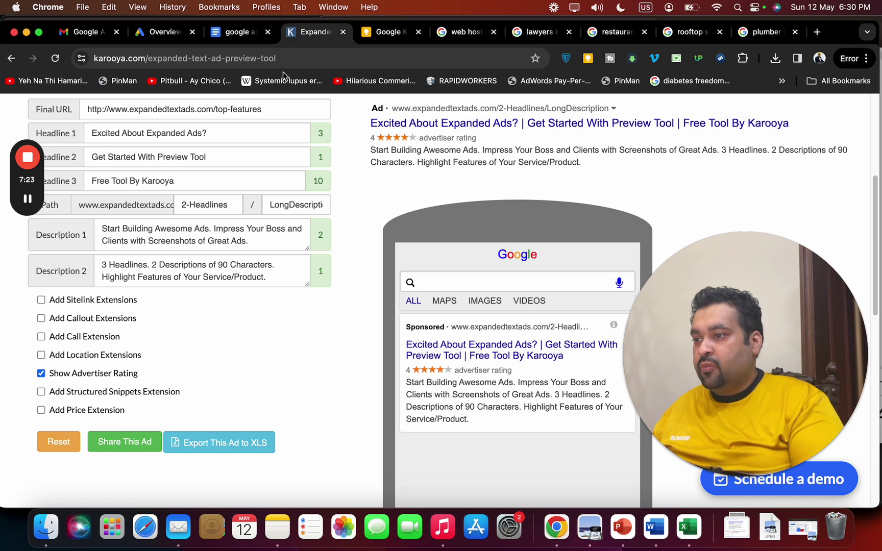
- Review the list of compelling ad copy elements near the start of the google ads videos document
{"action": "left_click", "coordinate": [238, 32]}
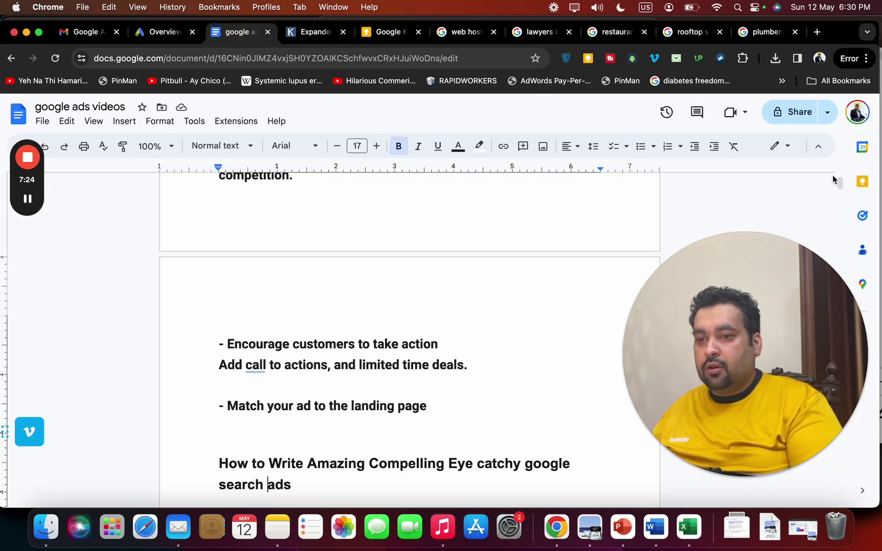
{"action": "left_click_drag", "start_coordinate": [833, 175], "coordinate": [837, 176]}
{"action": "left_click", "coordinate": [386, 444]}
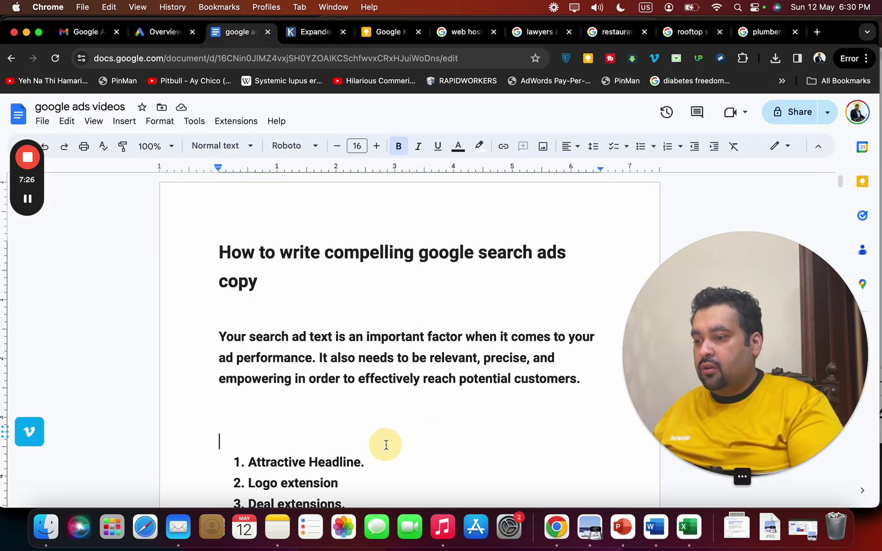
{"action": "key", "text": "Down"}
{"action": "key", "text": "Down"}
{"action": "key", "text": "Down"}
{"action": "key", "text": "Down"}
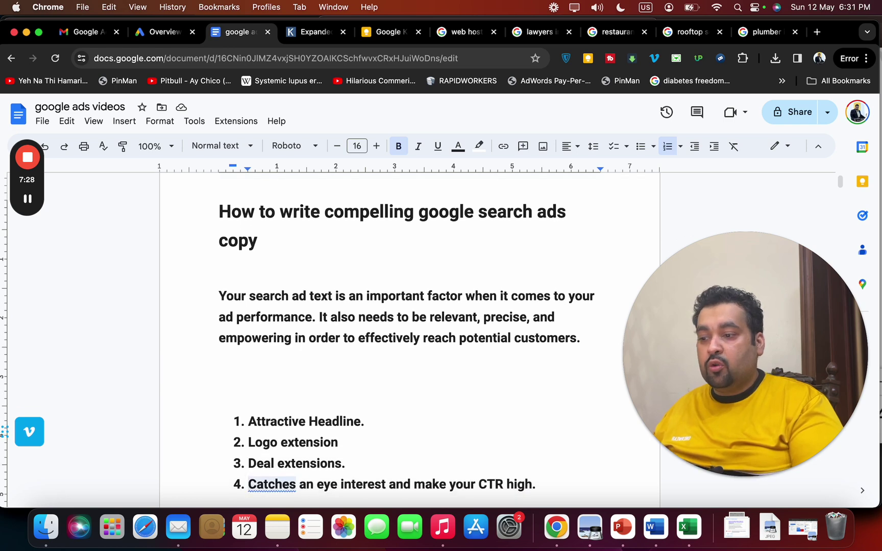
{"action": "key", "text": "Down"}
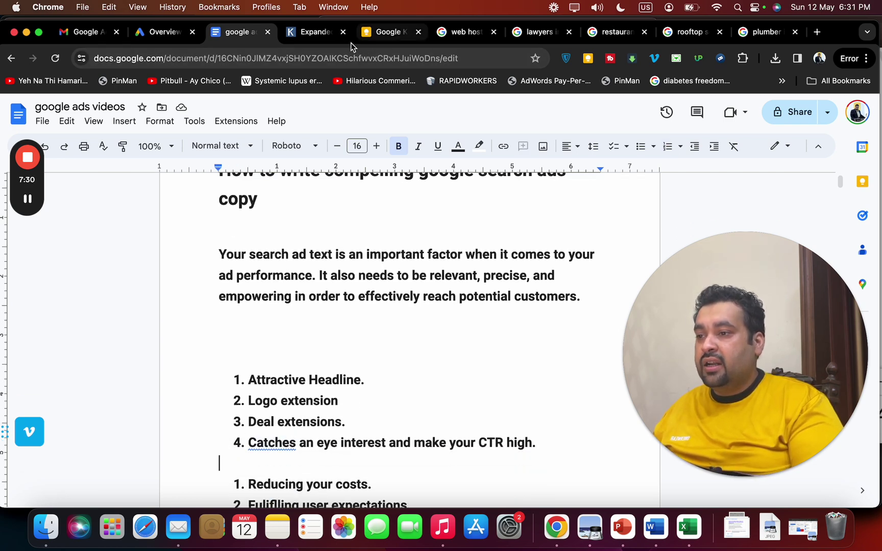
- Return to the Expanded Text Ad Preview Tool, try the price extension in the ad preview and remove it again
{"action": "left_click", "coordinate": [327, 38]}
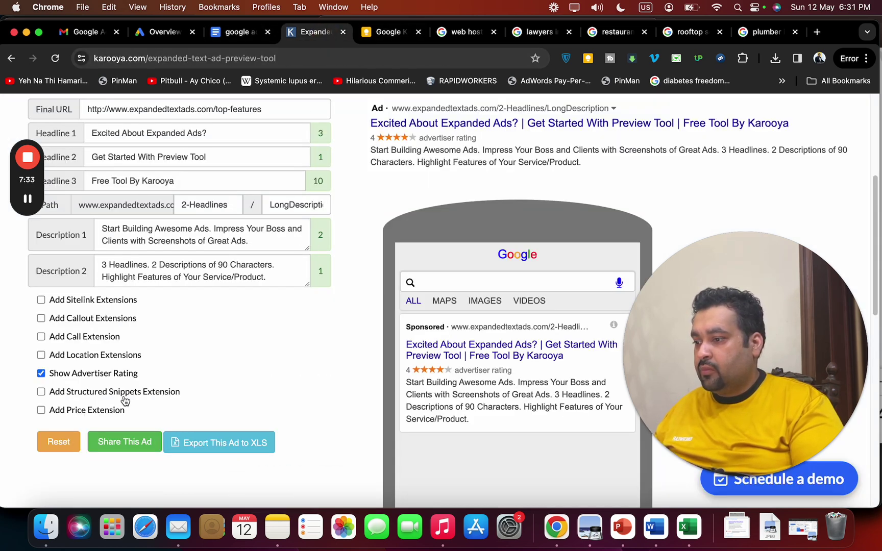
{"action": "left_click", "coordinate": [97, 415]}
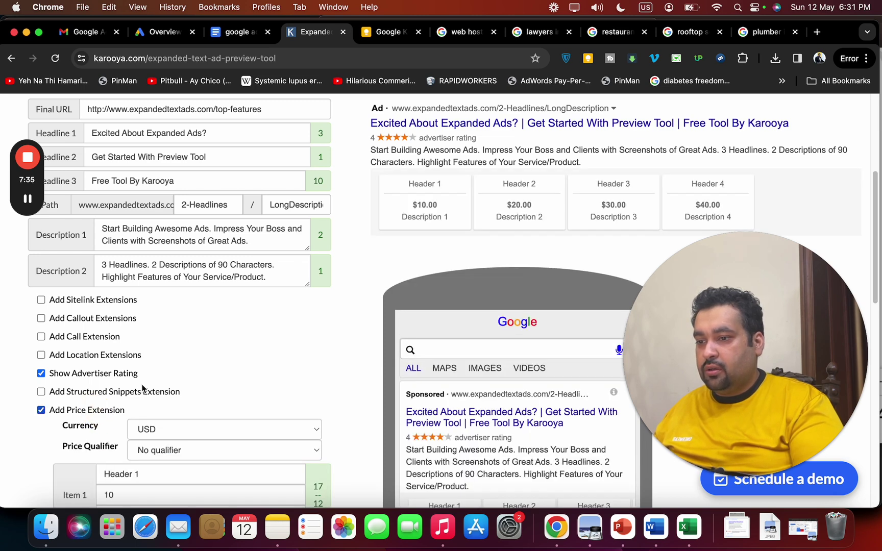
{"action": "left_click_drag", "start_coordinate": [879, 209], "coordinate": [874, 255]}
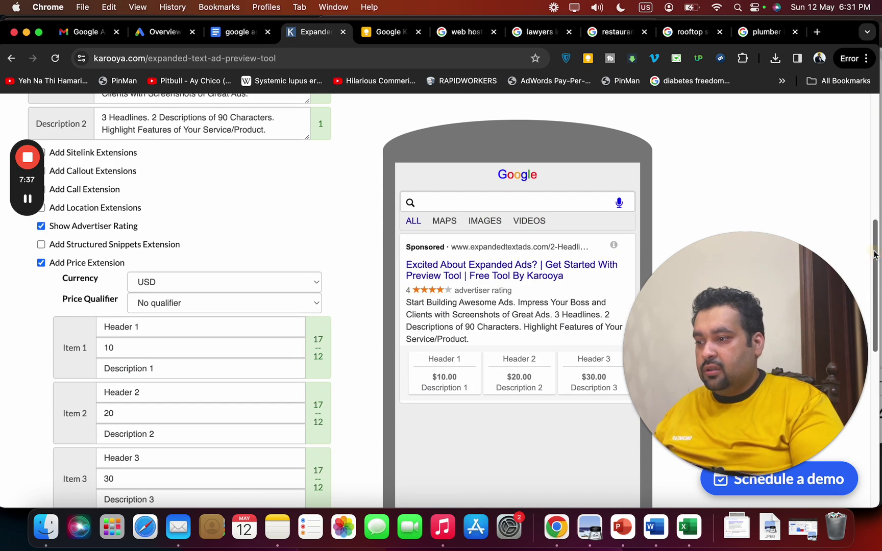
{"action": "left_click", "coordinate": [85, 271]}
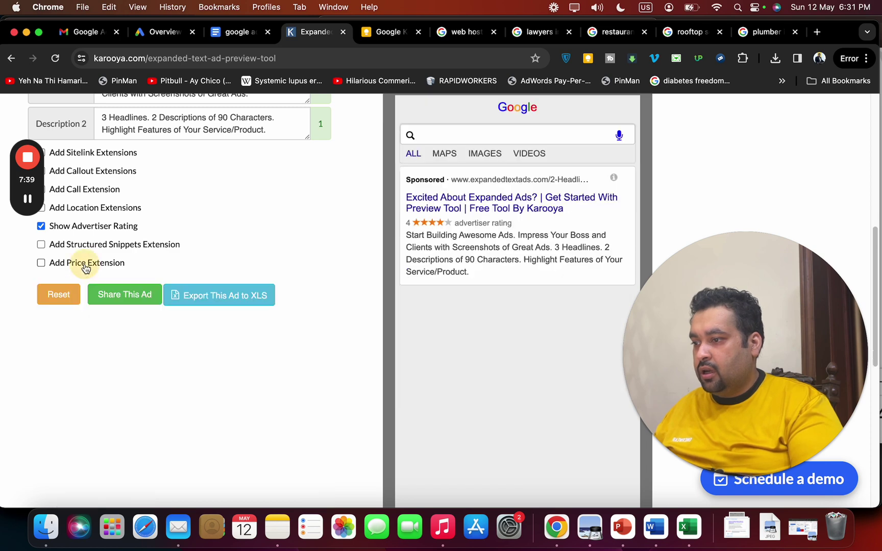
{"action": "scroll", "coordinate": [85, 268], "scroll_direction": "up", "scroll_amount": 1}
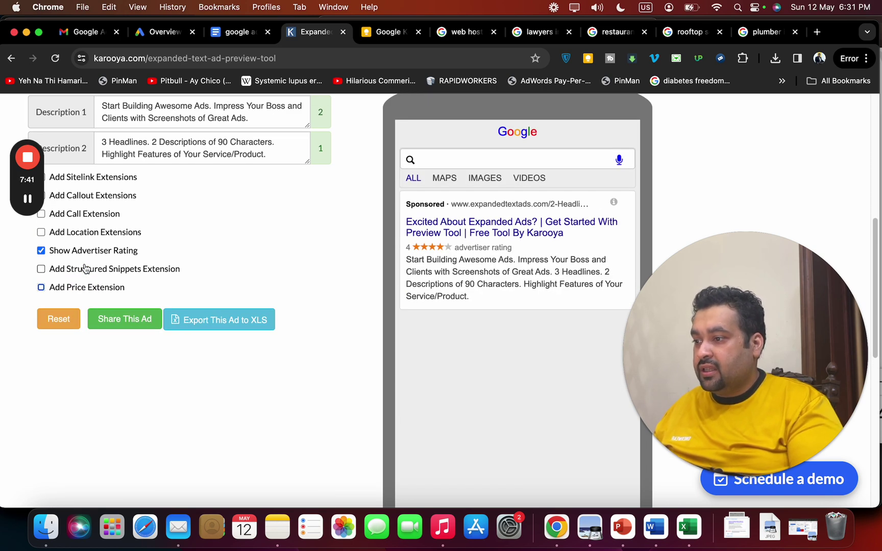
- Add the price, call and sitelink extensions to the ad preview
{"action": "left_click", "coordinate": [85, 291]}
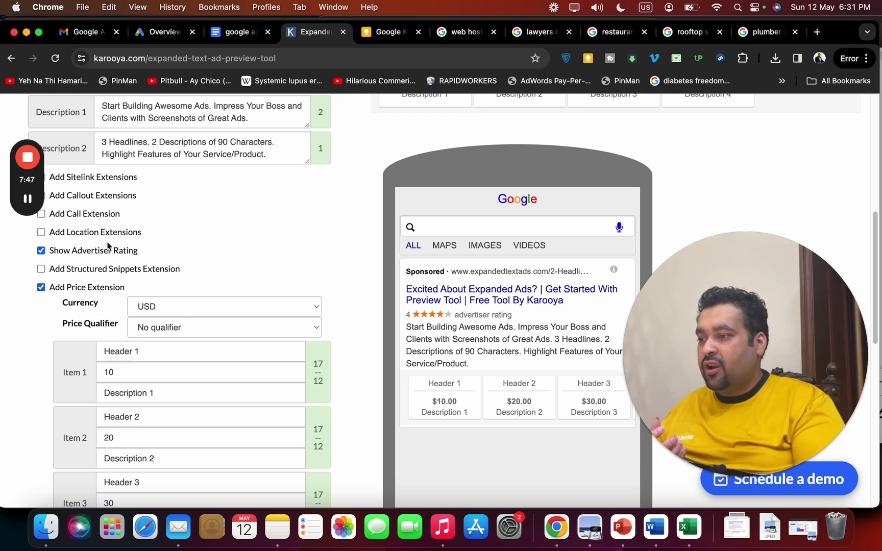
{"action": "left_click", "coordinate": [110, 219]}
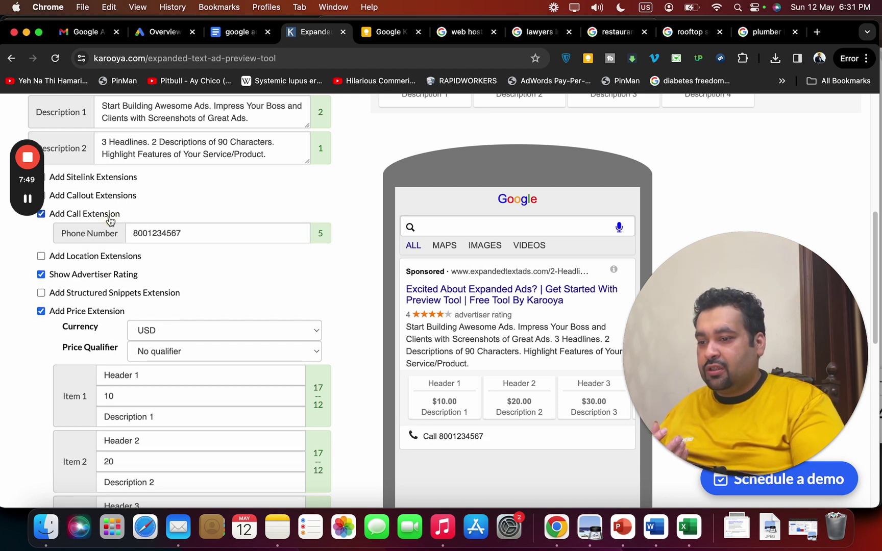
{"action": "left_click", "coordinate": [122, 178]}
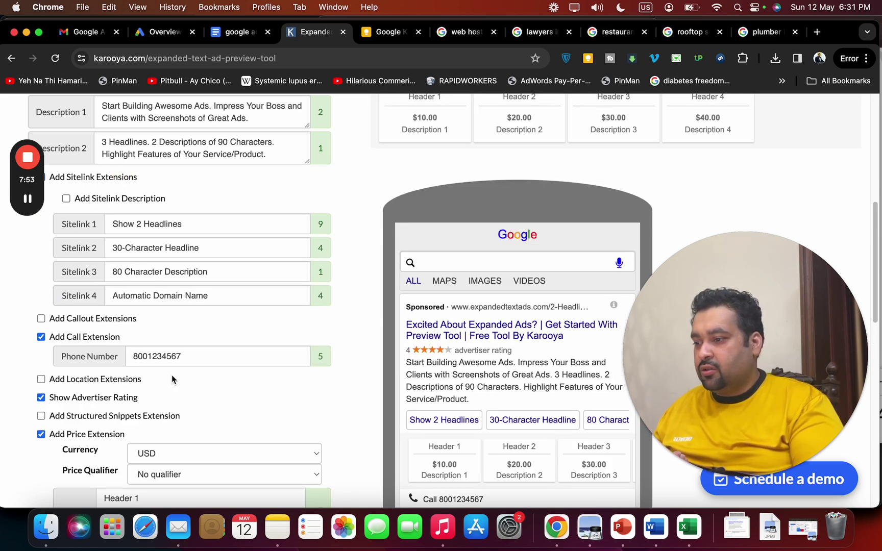
- Replace the price extension with the location extension in the ad preview, switching structured snippets on and off in between
{"action": "left_click", "coordinate": [98, 439]}
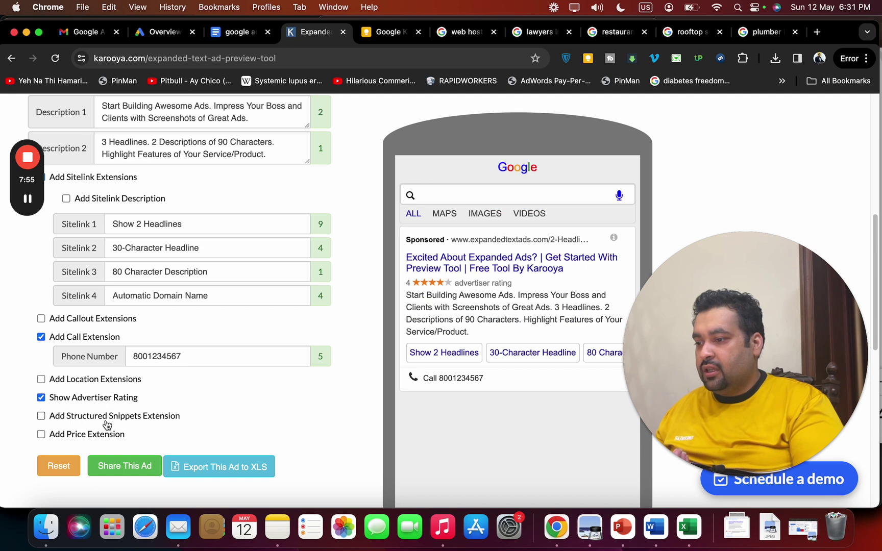
{"action": "left_click", "coordinate": [106, 422]}
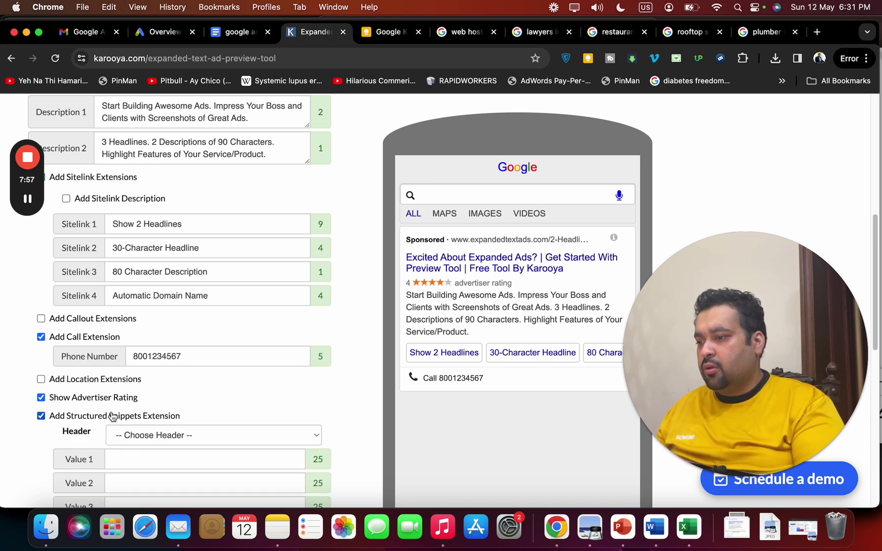
{"action": "left_click", "coordinate": [114, 416]}
{"action": "left_click", "coordinate": [113, 383]}
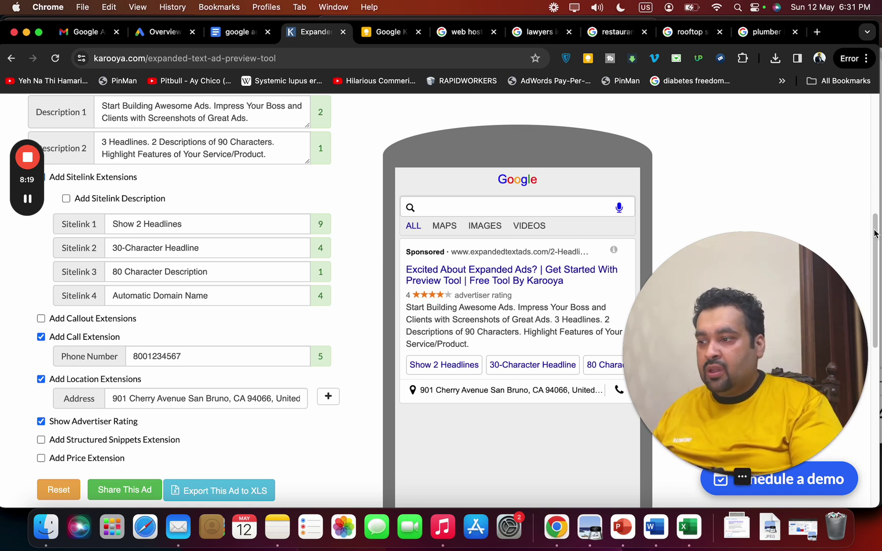
- Set Headline 1 of the ad to "Best Lawyers in NewYork."
{"action": "left_click_drag", "start_coordinate": [876, 232], "coordinate": [875, 192]}
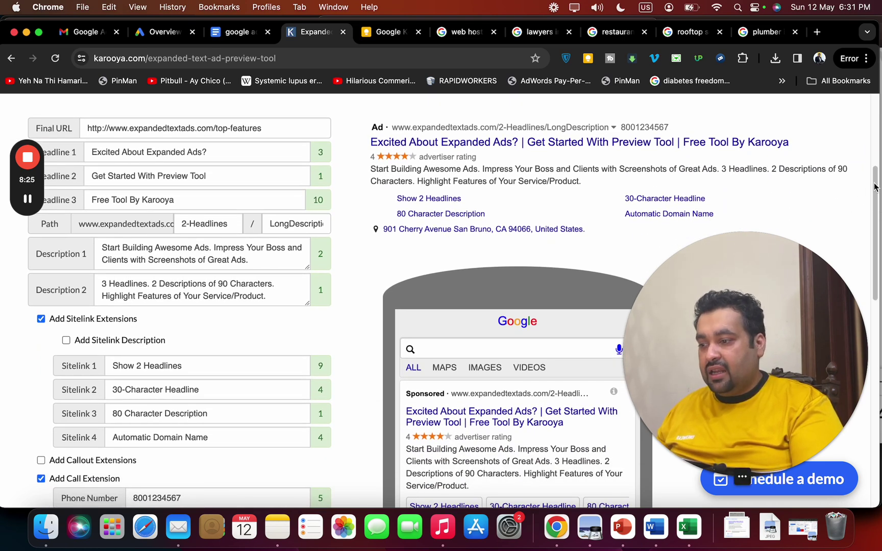
{"action": "mouse_move", "coordinate": [871, 197]}
{"action": "left_mouse_down"}
{"action": "mouse_move", "coordinate": [874, 248]}
{"action": "mouse_move", "coordinate": [873, 166]}
{"action": "mouse_move", "coordinate": [873, 178]}
{"action": "left_mouse_up"}
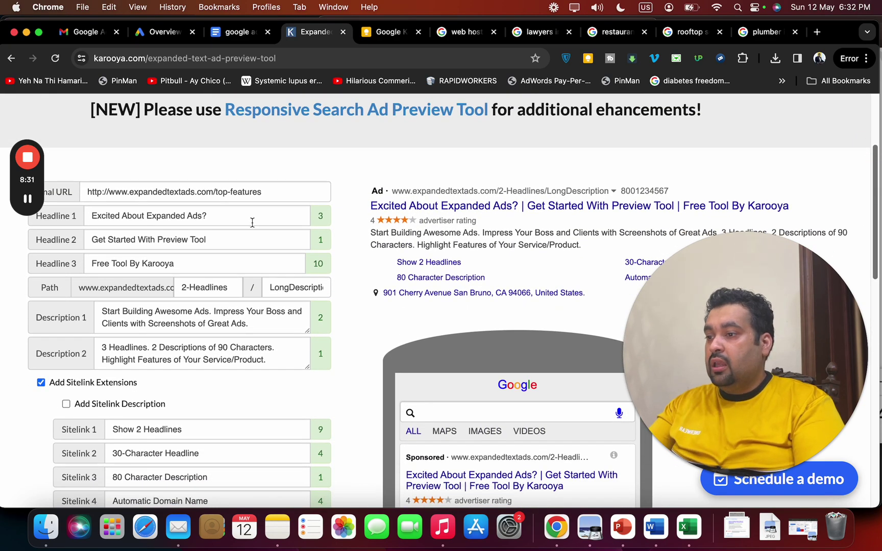
{"action": "left_click_drag", "start_coordinate": [252, 216], "coordinate": [88, 216]}
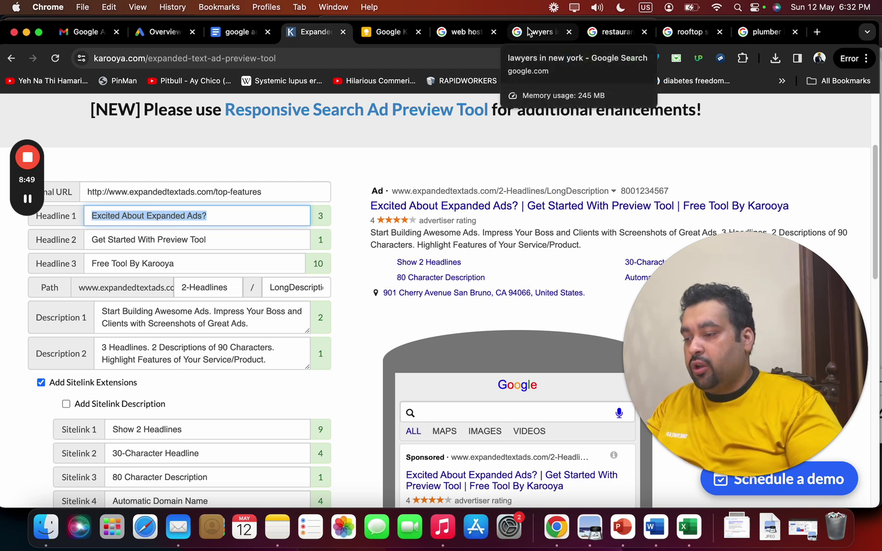
{"action": "type", "text": "B"}
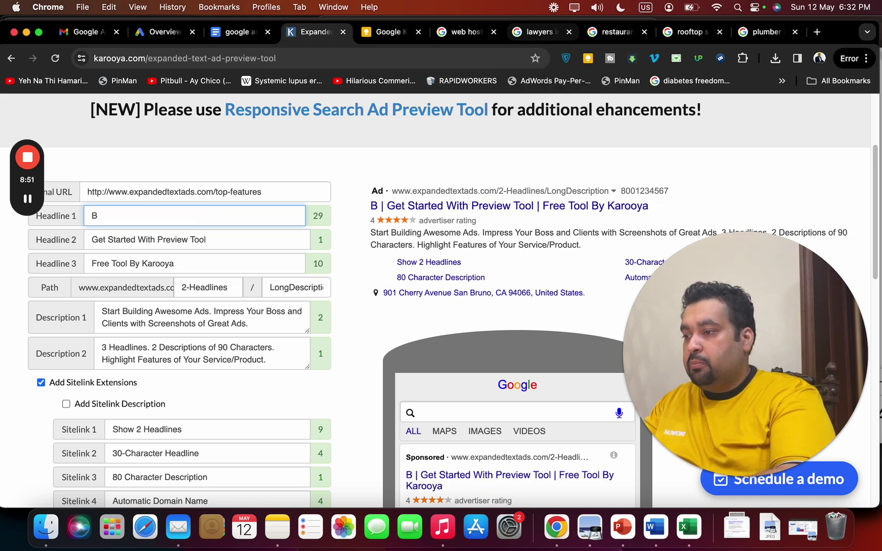
{"action": "type", "text": "est Lawyer"}
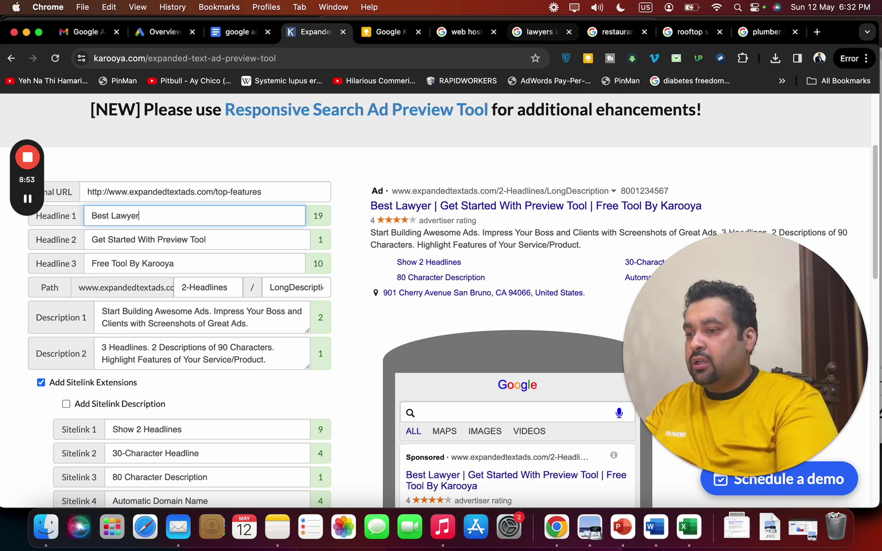
{"action": "type", "text": "s in  N"}
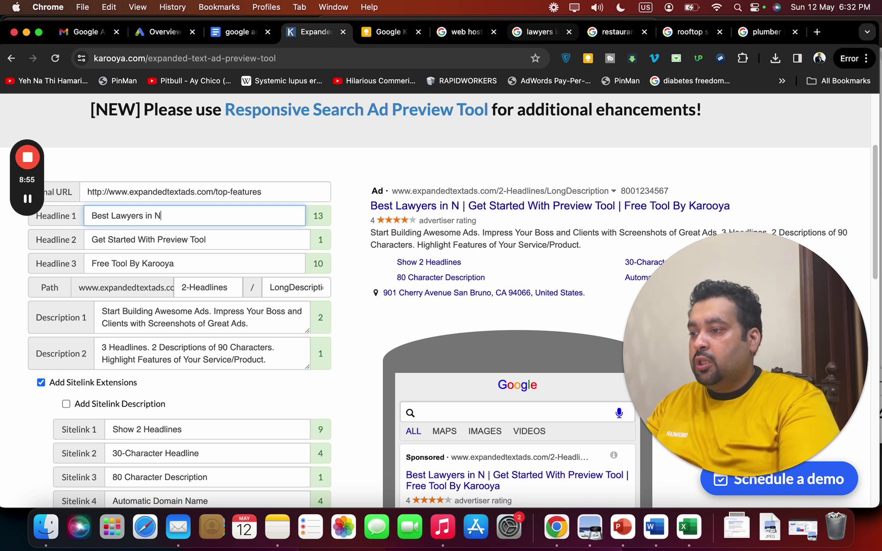
{"action": "type", "text": "ewyORK"}
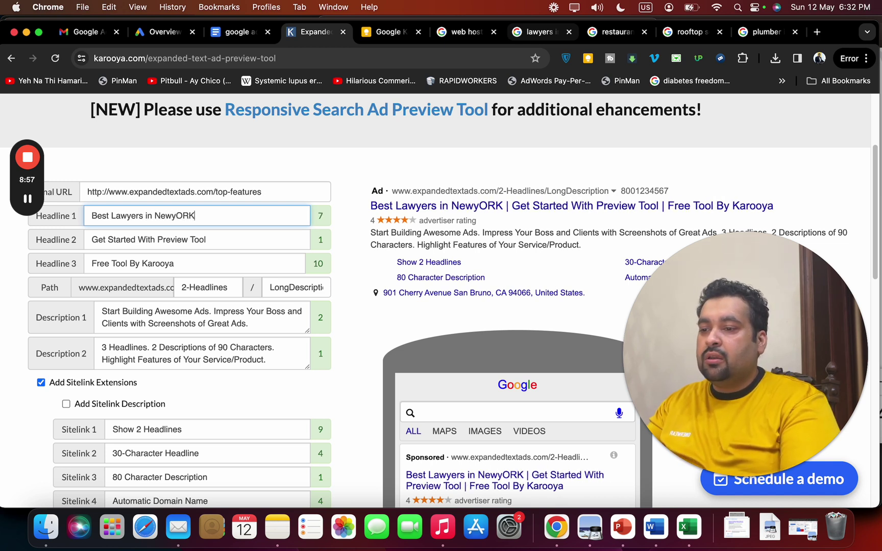
{"action": "key", "text": "BackSpace"}
{"action": "key", "text": "BackSpace"}
{"action": "key", "text": "BackSpace"}
{"action": "key", "text": "BackSpace"}
{"action": "type", "text": "York."}
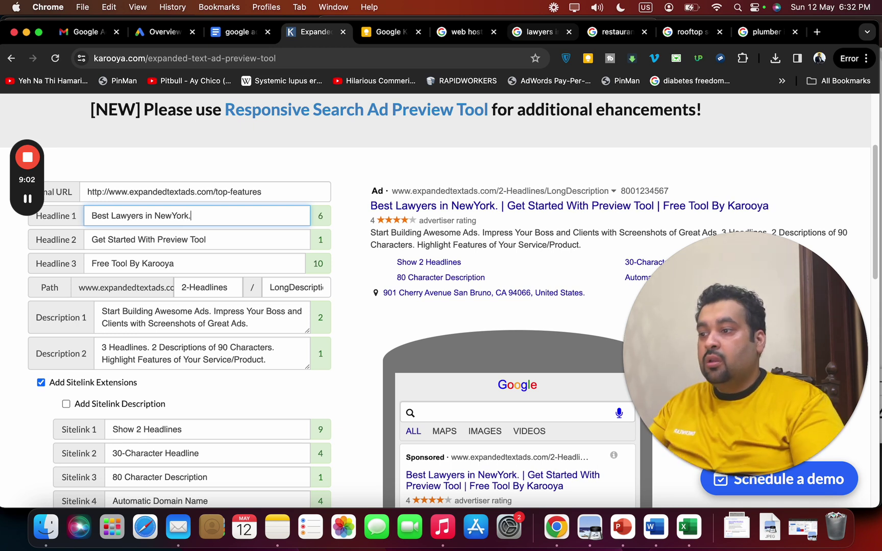
- Replace the text of Headline 1 with "Preferred Newyork Lawyer"
{"action": "key", "text": "super+a"}
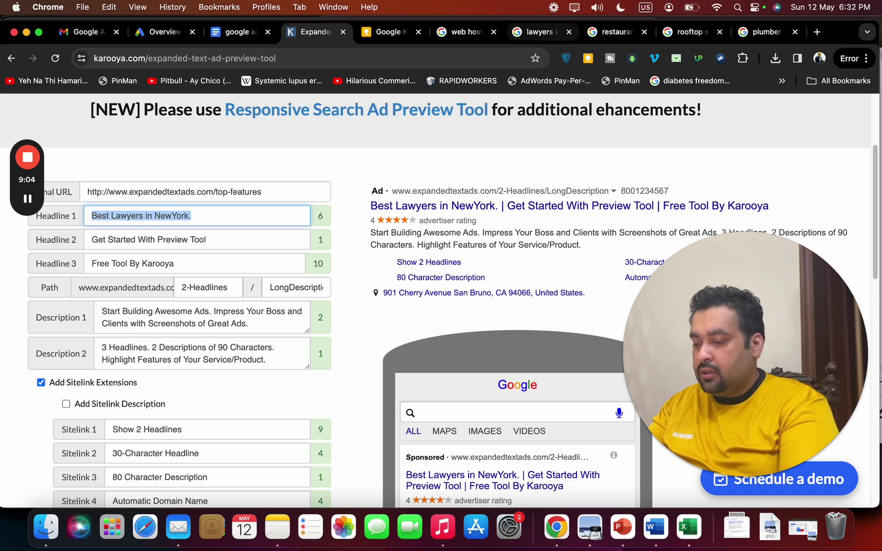
{"action": "type", "text": "Pr"}
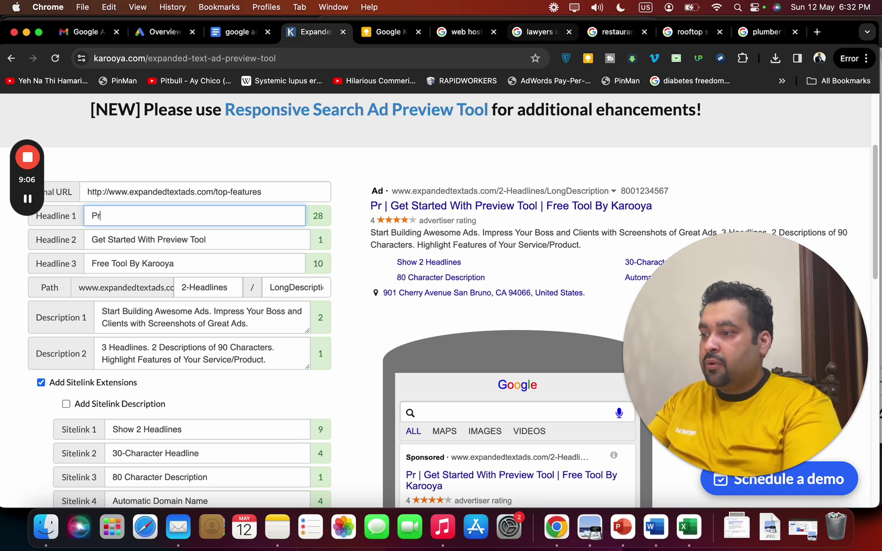
{"action": "type", "text": "eferred New"}
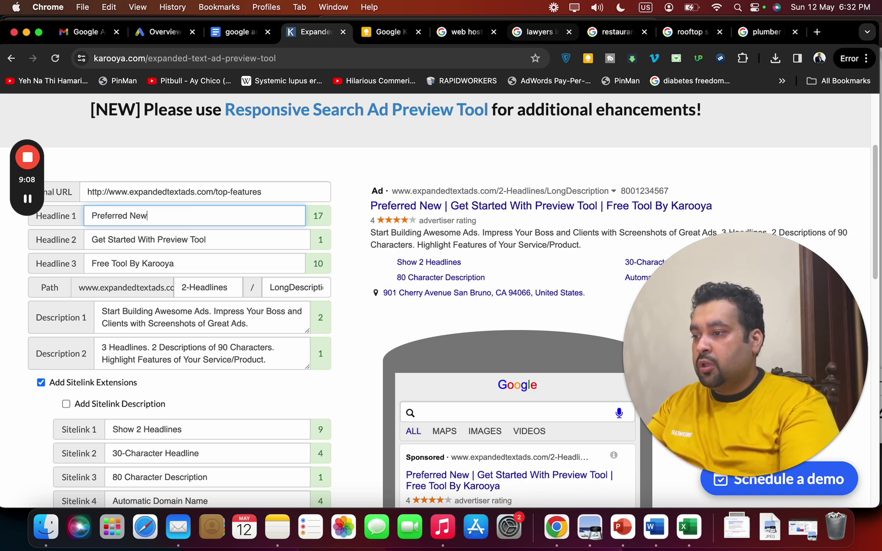
{"action": "type", "text": "york Lawyer"}
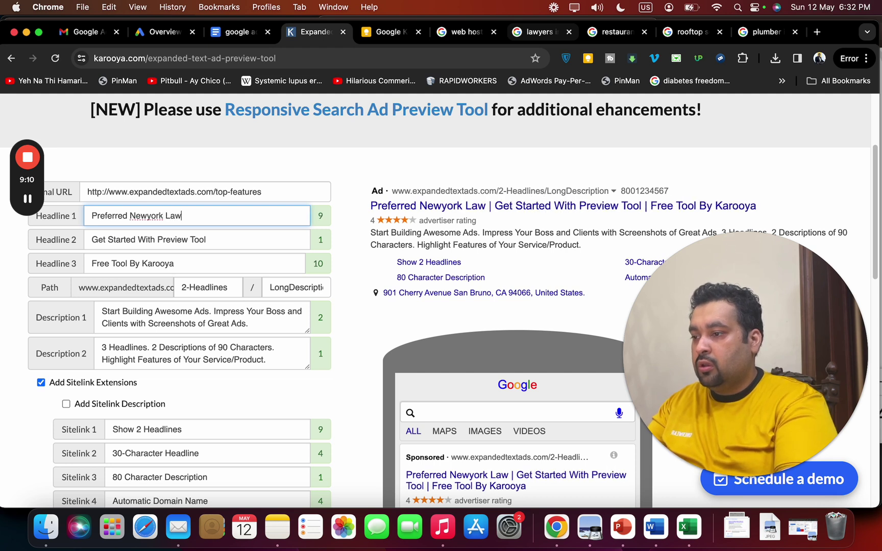
- Set Headline 2 of the ad to "100+ Case Studies"
{"action": "left_click", "coordinate": [242, 236]}
{"action": "key", "text": "super+a"}
{"action": "type", "text": "100 ="}
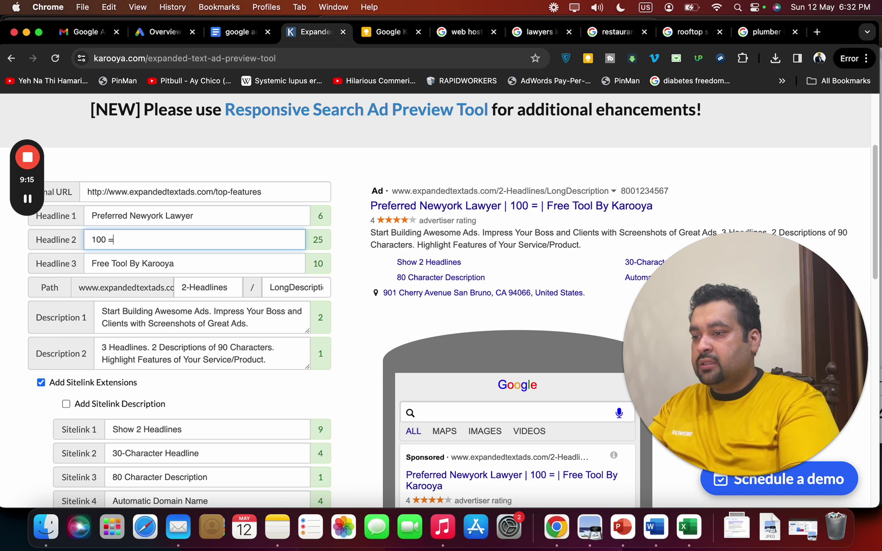
{"action": "key", "text": "BackSpace"}
{"action": "key", "text": "BackSpace"}
{"action": "type", "text": "+ C"}
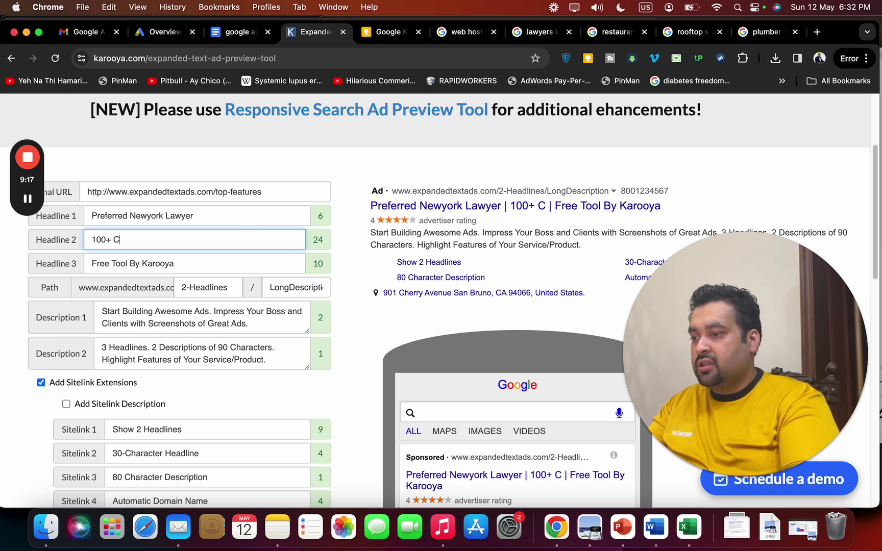
{"action": "type", "text": "ase Studies"}
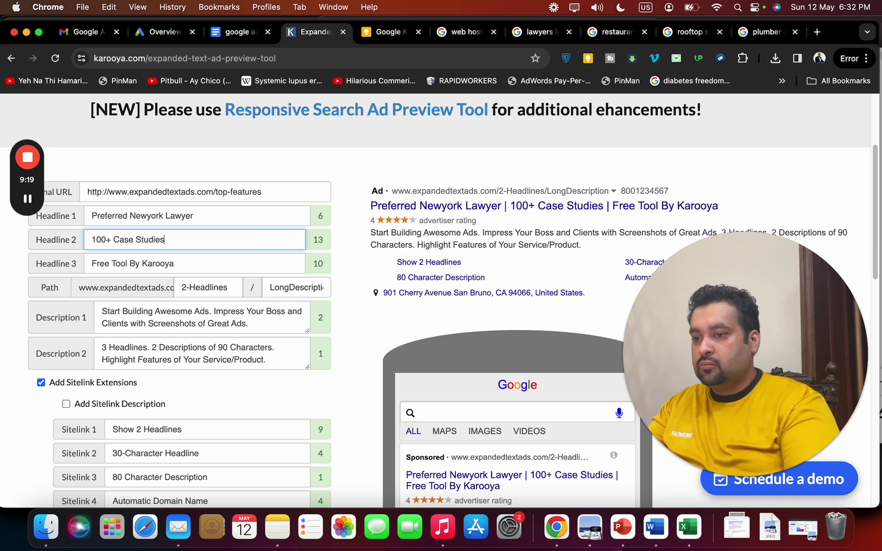
- Replace the text of Headline 3 with "Let us Help you with Legal Issues", trimmed to "Let us Help you with Legal Iss"
{"action": "triple_click", "coordinate": [228, 255]}
{"action": "type", "text": "L"}
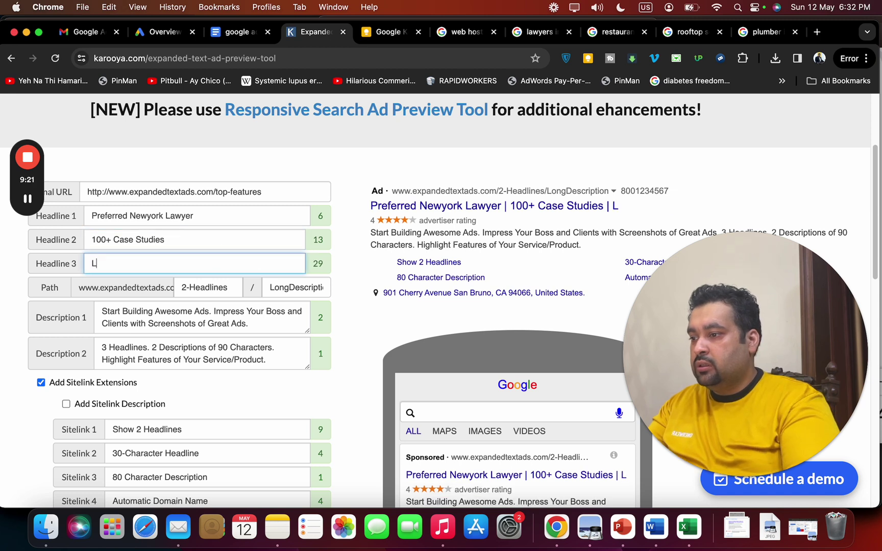
{"action": "type", "text": "et us H"}
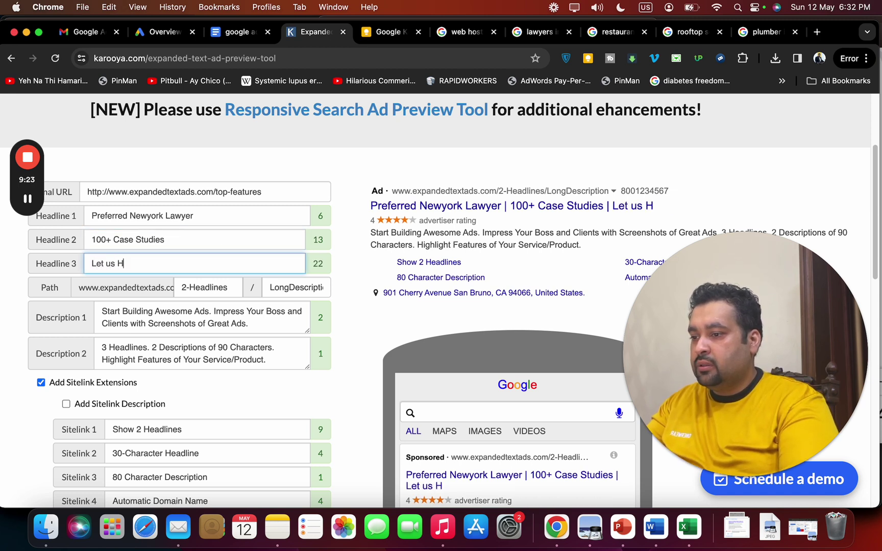
{"action": "type", "text": "ELP"}
{"action": "key", "text": "BackSpace"}
{"action": "key", "text": "BackSpace"}
{"action": "key", "text": "BackSpace"}
{"action": "type", "text": "elp "}
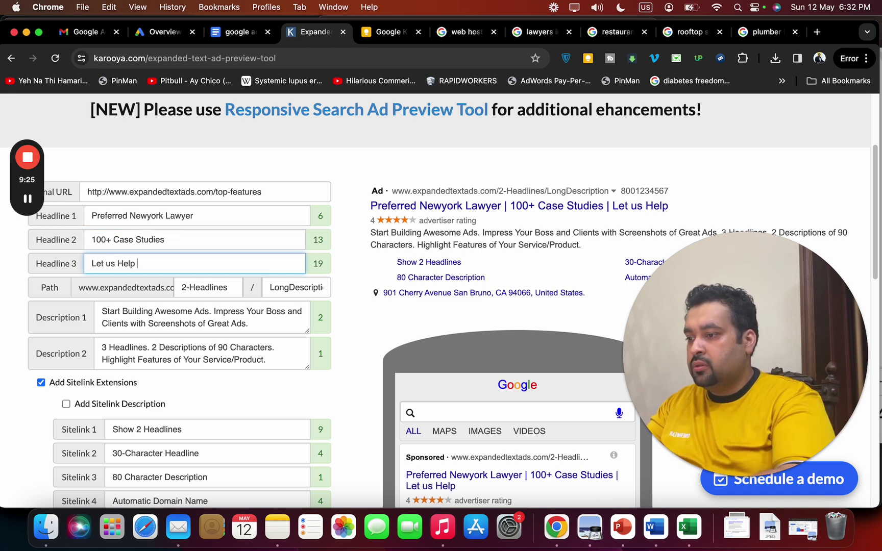
{"action": "type", "text": "you with "}
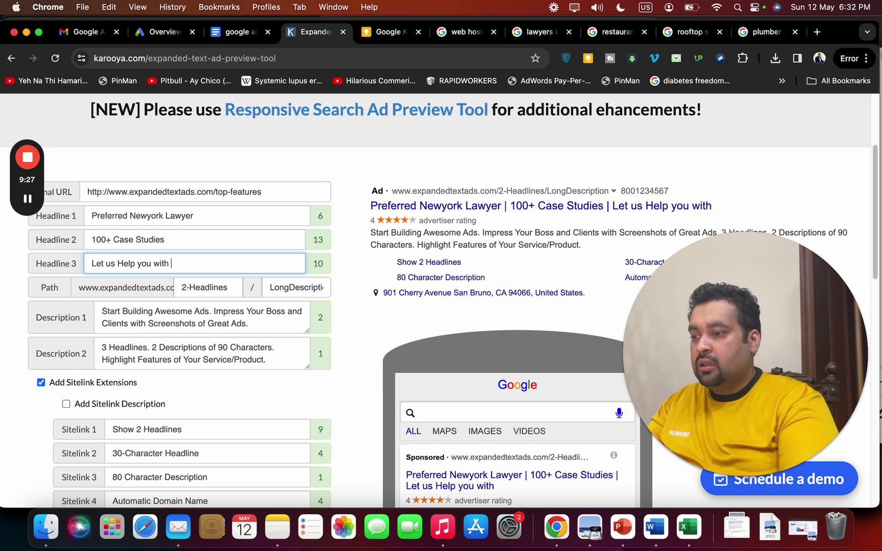
{"action": "type", "text": "Legal Is"}
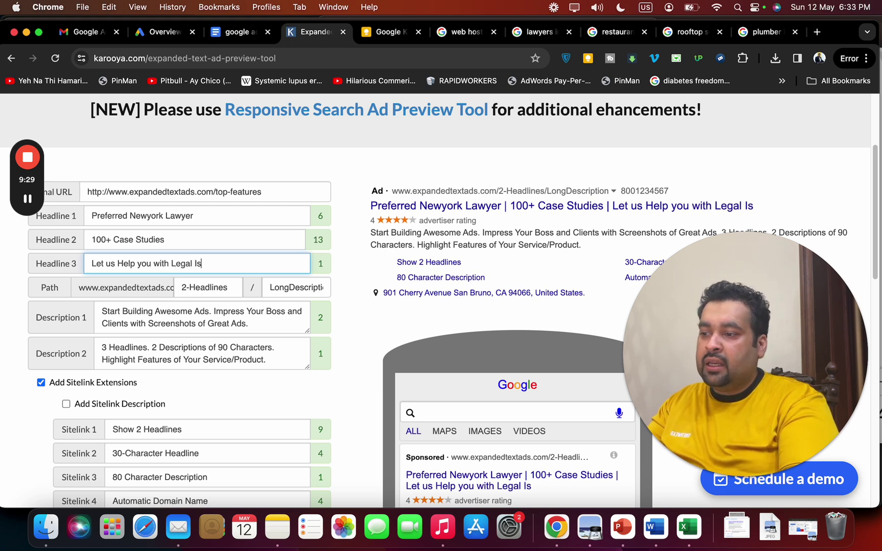
{"action": "type", "text": "sues."}
{"action": "key", "text": "BackSpace"}
{"action": "key", "text": "BackSpace"}
{"action": "key", "text": "BackSpace"}
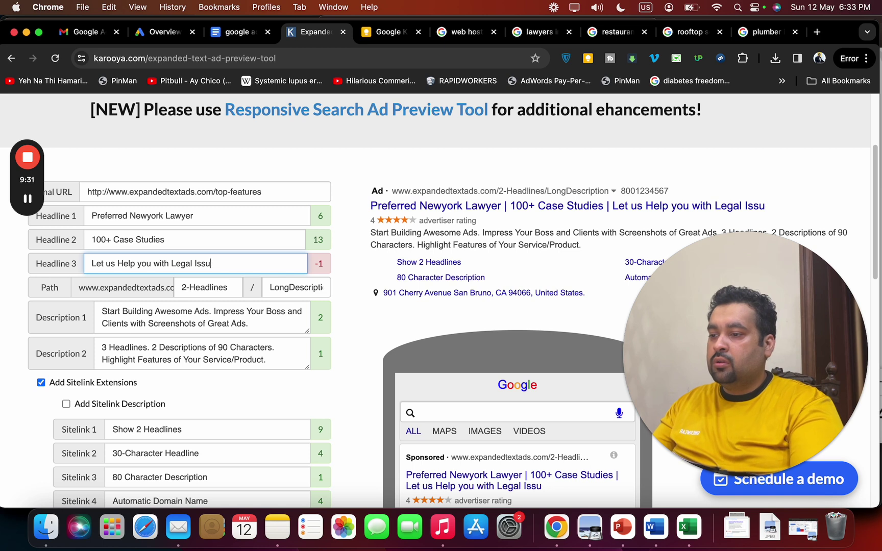
{"action": "key", "text": "BackSpace"}
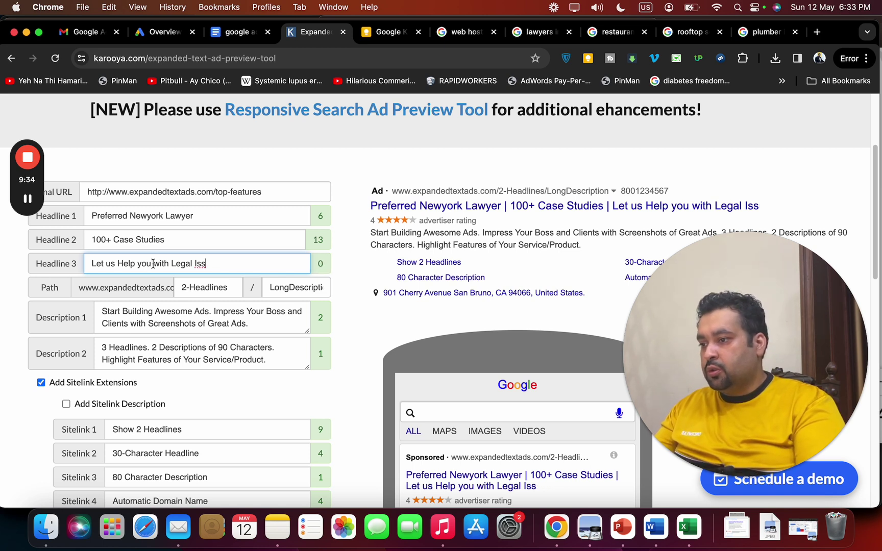
- Reword Headline 3 to "Let us Help your Legal Issues" by replacing "you with" with "your" and completing the last word
{"action": "left_click_drag", "start_coordinate": [152, 263], "coordinate": [172, 263]}
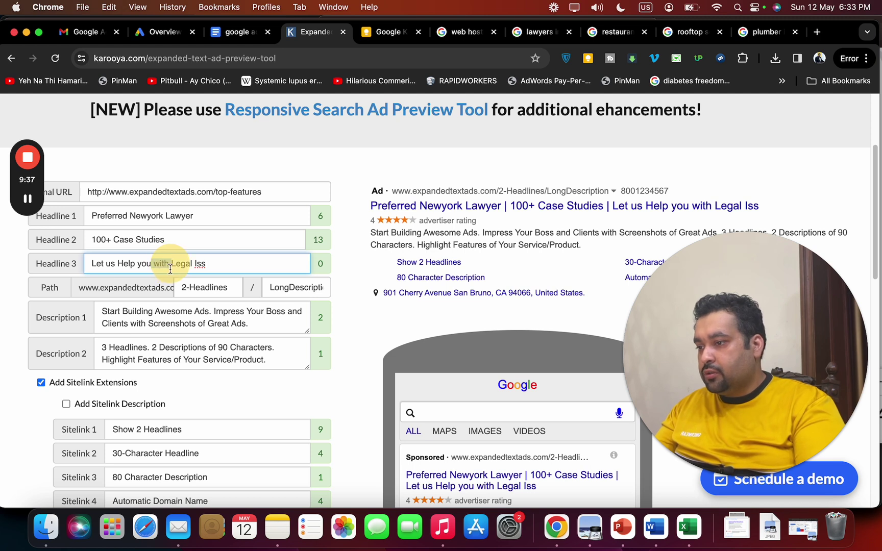
{"action": "key", "text": "BackSpace"}
{"action": "type", "text": "e"}
{"action": "key", "text": "BackSpace"}
{"action": "type", "text": "r"}
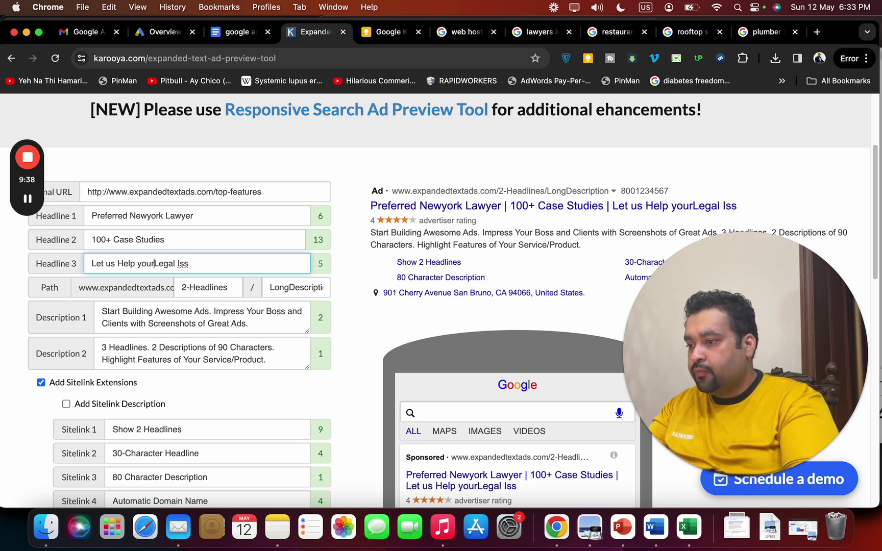
{"action": "left_click", "coordinate": [198, 264]}
{"action": "type", "text": "ues"}
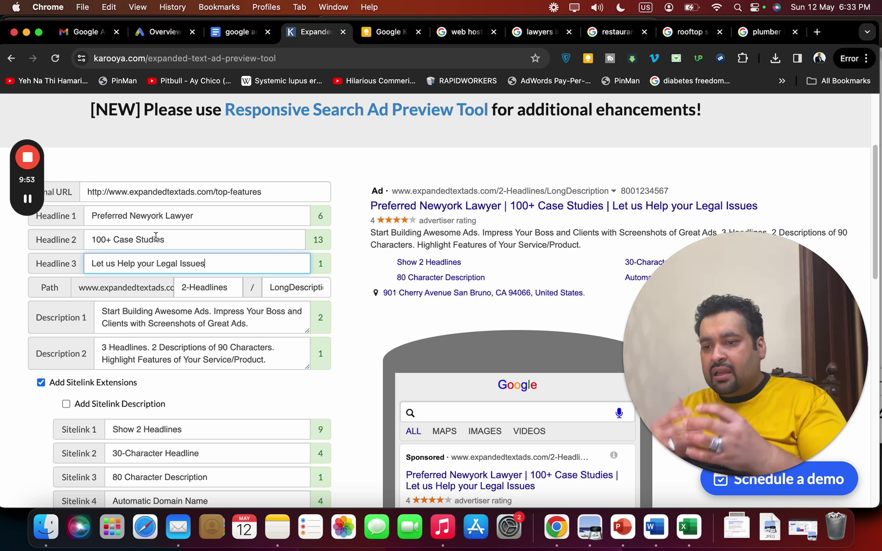
- Check the web hosting search ads for a pricing example and replace Headline 1 in the ad preview with "At $2.95"
{"action": "left_click", "coordinate": [451, 32]}
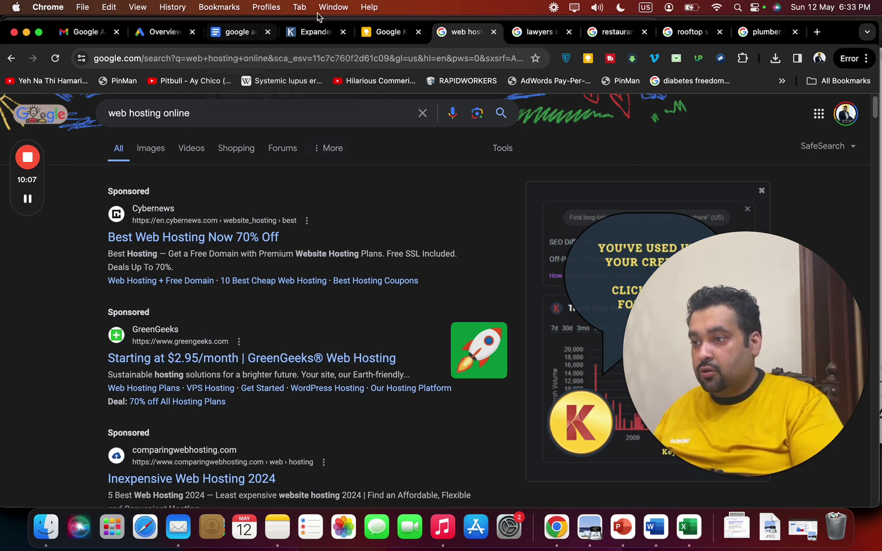
{"action": "left_click", "coordinate": [319, 34]}
{"action": "left_click_drag", "start_coordinate": [205, 216], "coordinate": [89, 211]}
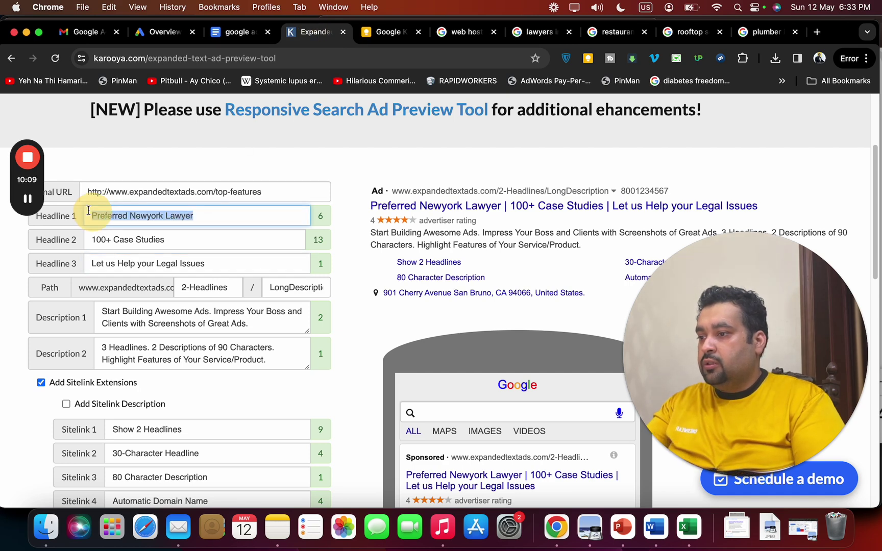
{"action": "type", "text": "At"}
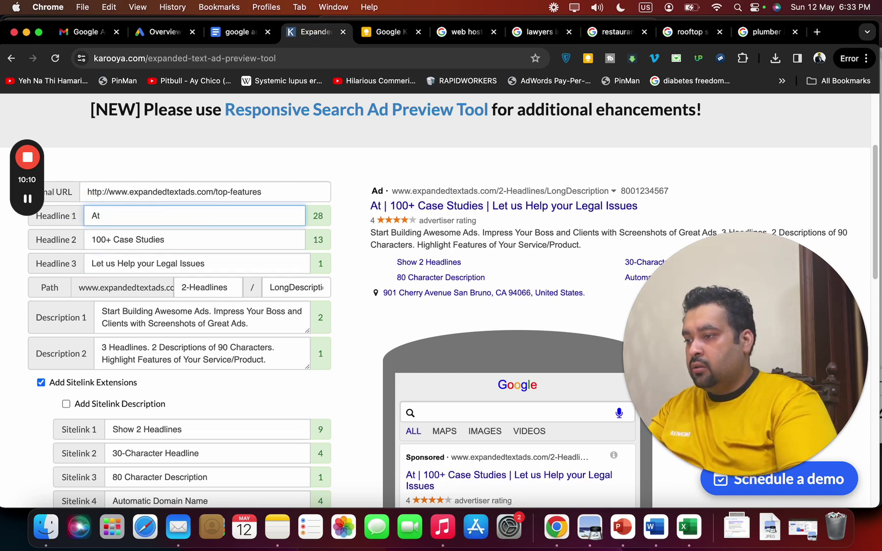
{"action": "key", "text": "super+a"}
{"action": "key", "text": "Right"}
{"action": "type", "text": "$"}
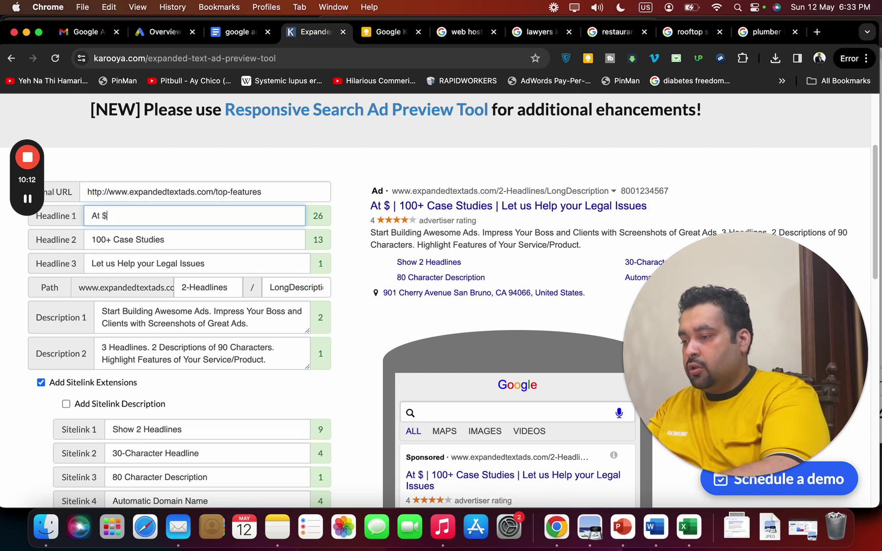
{"action": "type", "text": "2.95"}
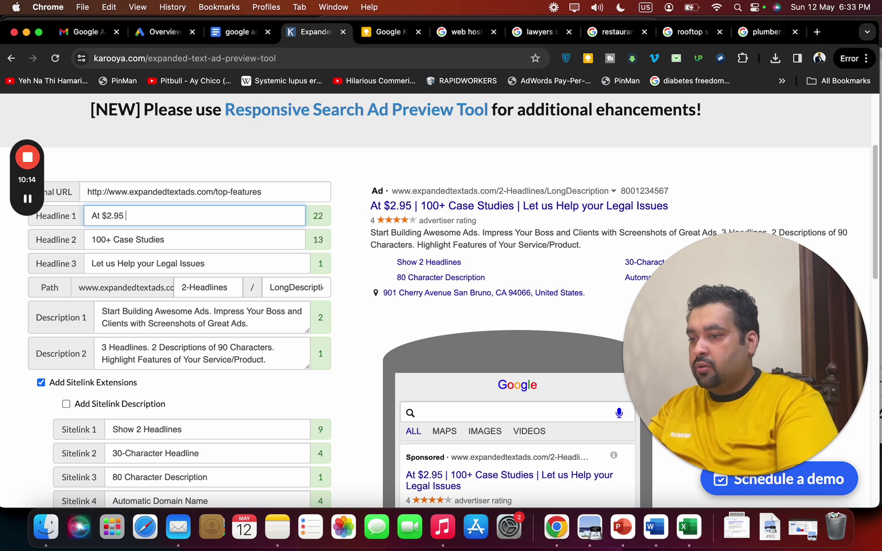
{"action": "left_click", "coordinate": [93, 215]}
{"action": "left_click_drag", "start_coordinate": [92, 215], "coordinate": [102, 221]}
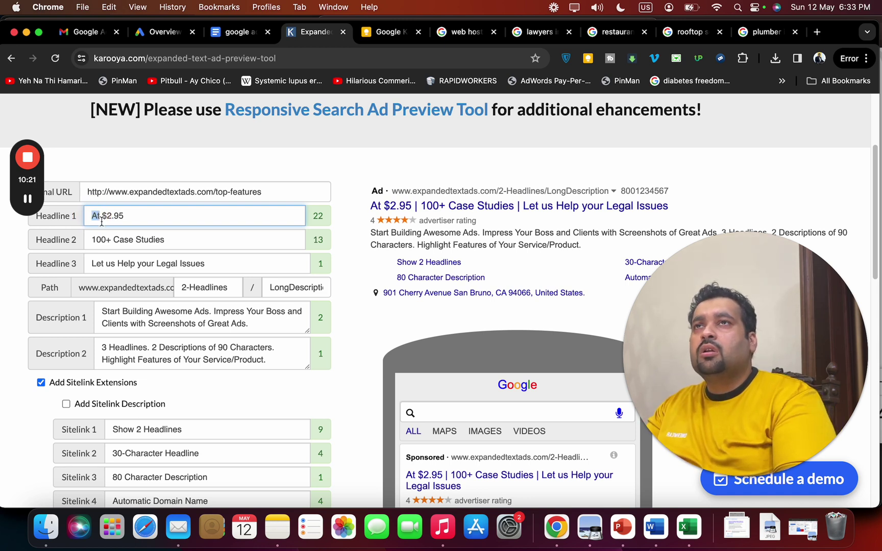
{"action": "left_click", "coordinate": [101, 222]}
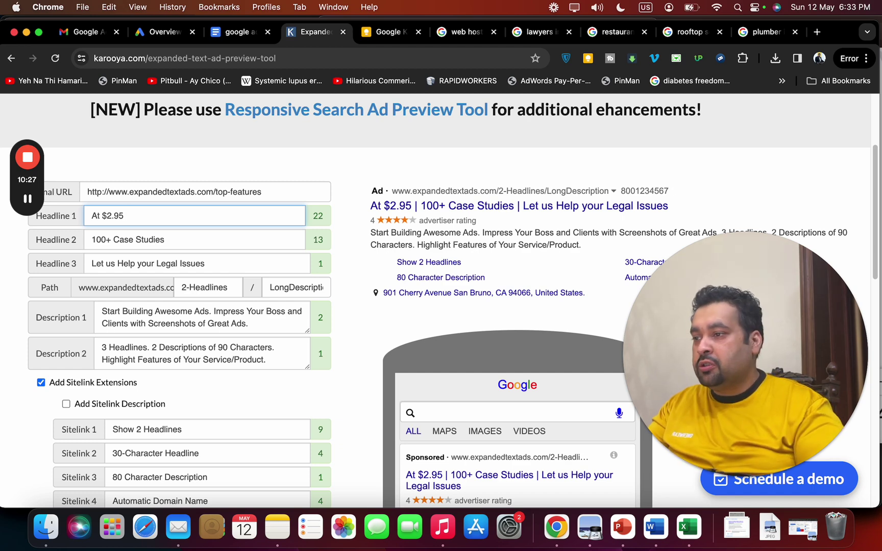
- Open chat.openai.com in a new browser tab and log in to ChatGPT with an existing Google account
{"action": "key", "text": "super+t"}
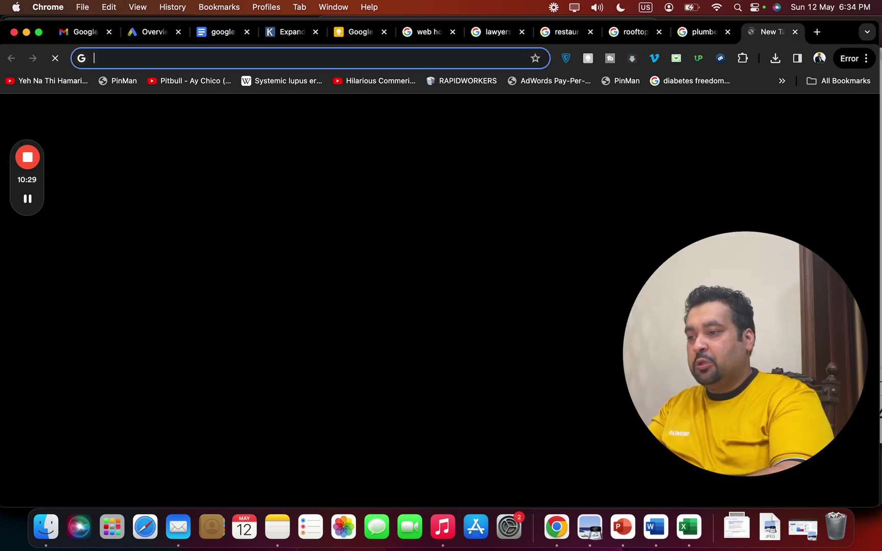
{"action": "type", "text": "chat.openai.com"}
{"action": "key", "text": "Return"}
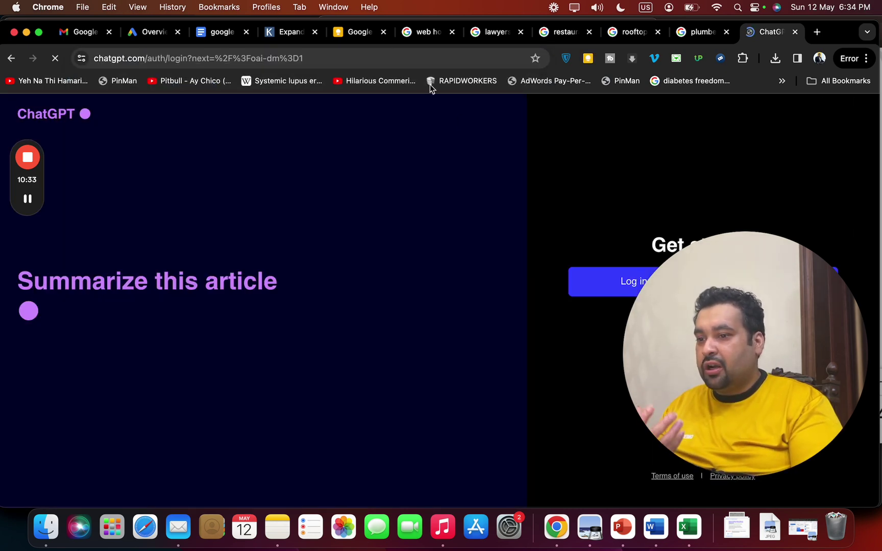
{"action": "left_click_drag", "start_coordinate": [732, 256], "coordinate": [348, 242]}
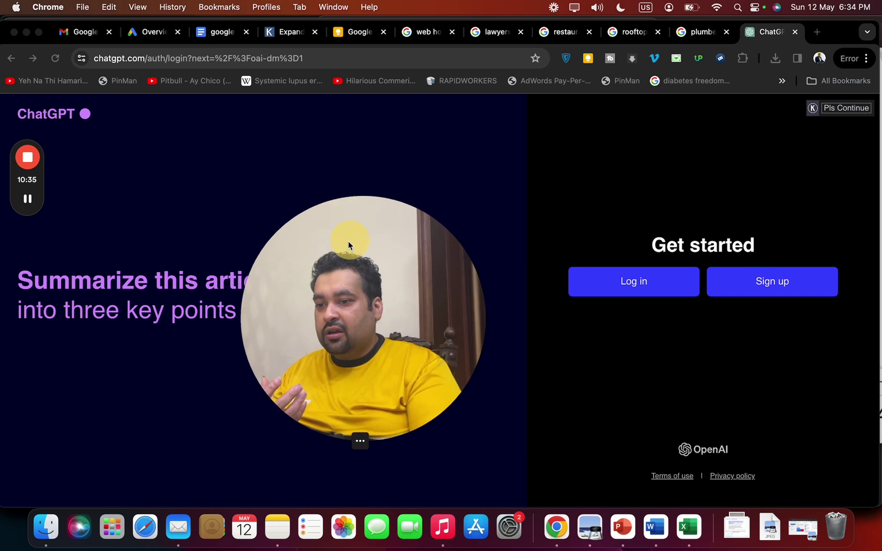
{"action": "left_click", "coordinate": [616, 289]}
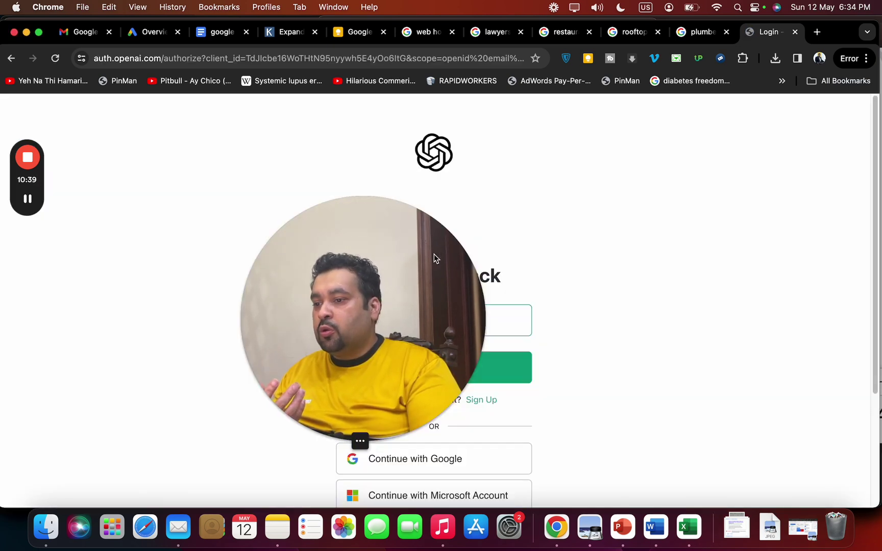
{"action": "left_click_drag", "start_coordinate": [433, 256], "coordinate": [742, 259]}
{"action": "left_click", "coordinate": [404, 465]}
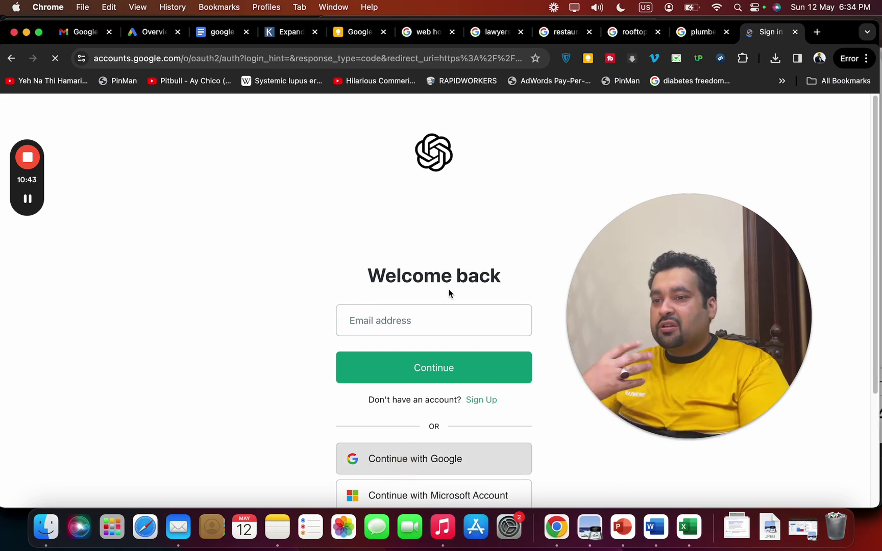
{"action": "left_click", "coordinate": [506, 263]}
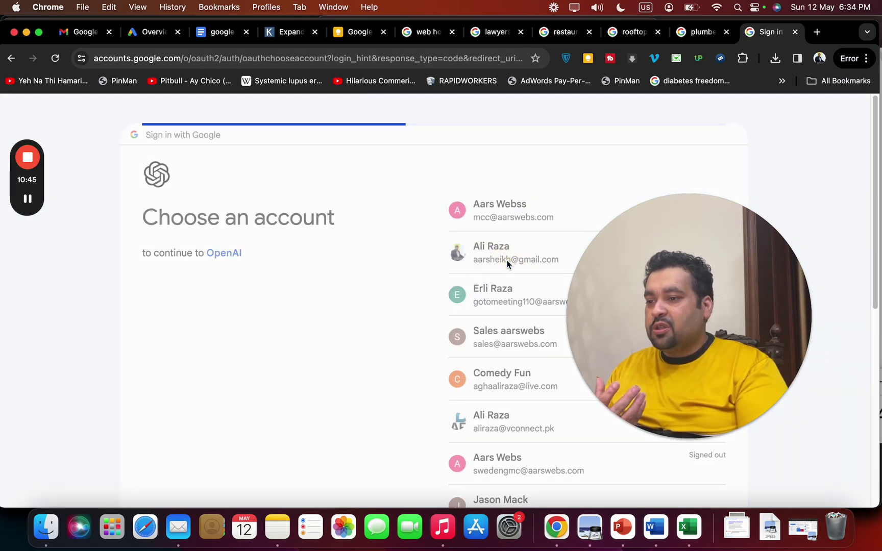
{"action": "left_click", "coordinate": [705, 32]}
{"action": "left_click", "coordinate": [757, 33]}
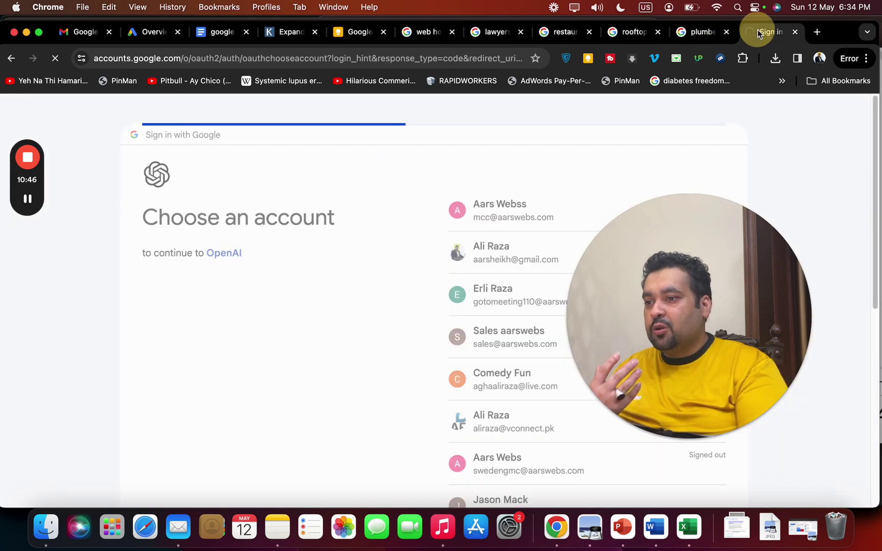
{"action": "left_click", "coordinate": [417, 33]}
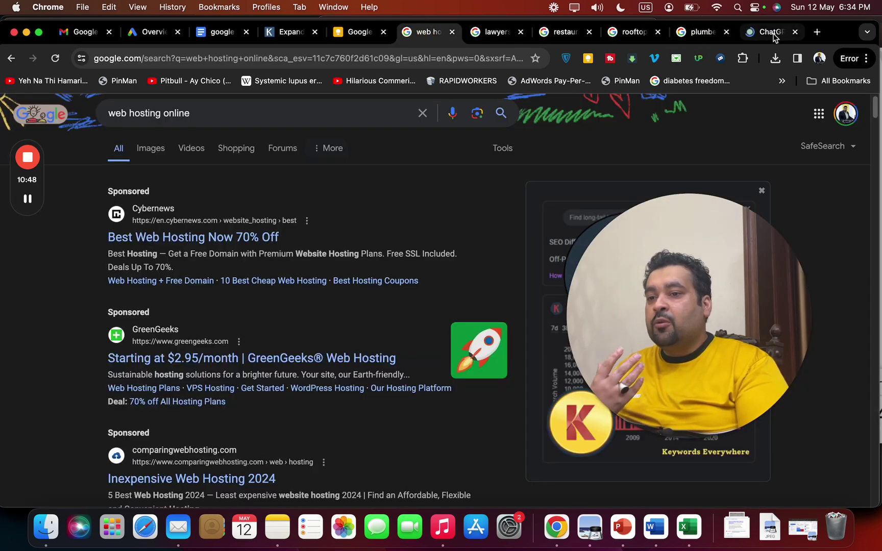
{"action": "left_click", "coordinate": [771, 32]}
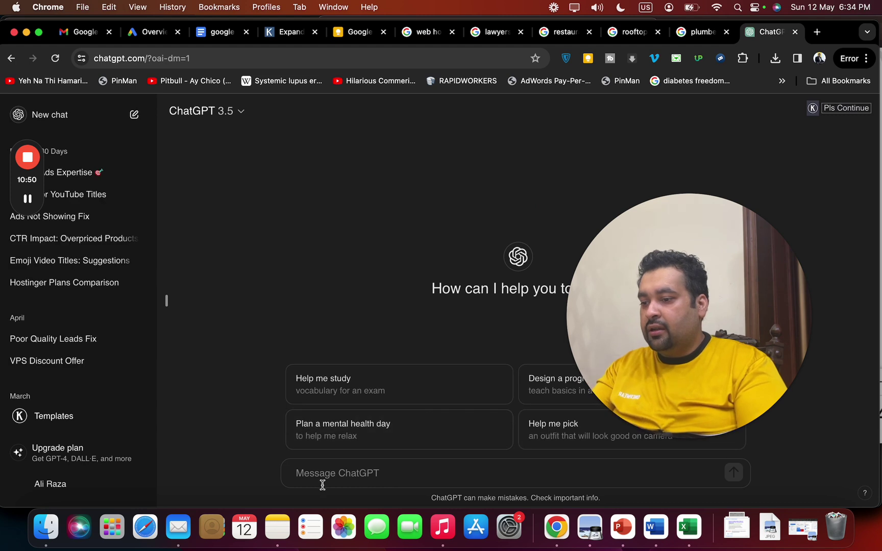
- Ask ChatGPT to "write a compelling google search ad copy for lawyer in london with high cta and pricing" and highlight the reply's expertise line
{"action": "left_click", "coordinate": [321, 477]}
{"action": "type", "text": "write a comp"}
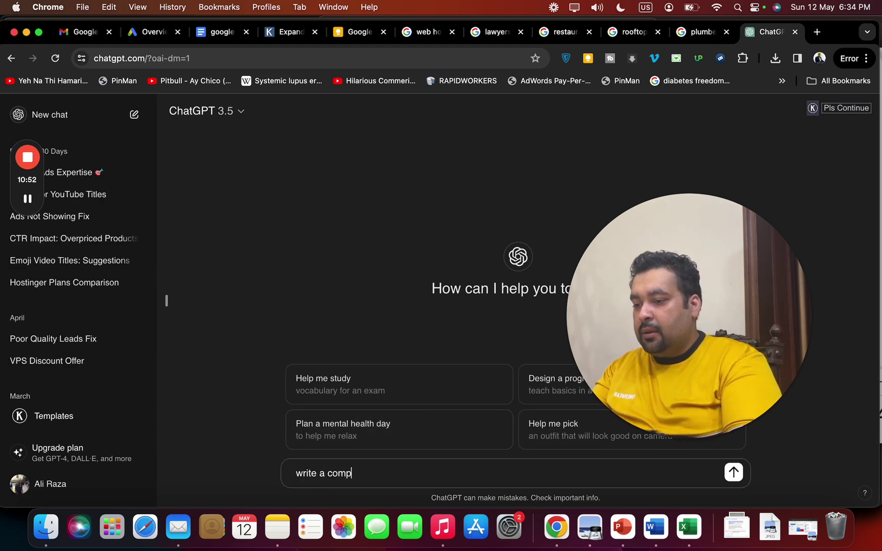
{"action": "type", "text": "elling googl"}
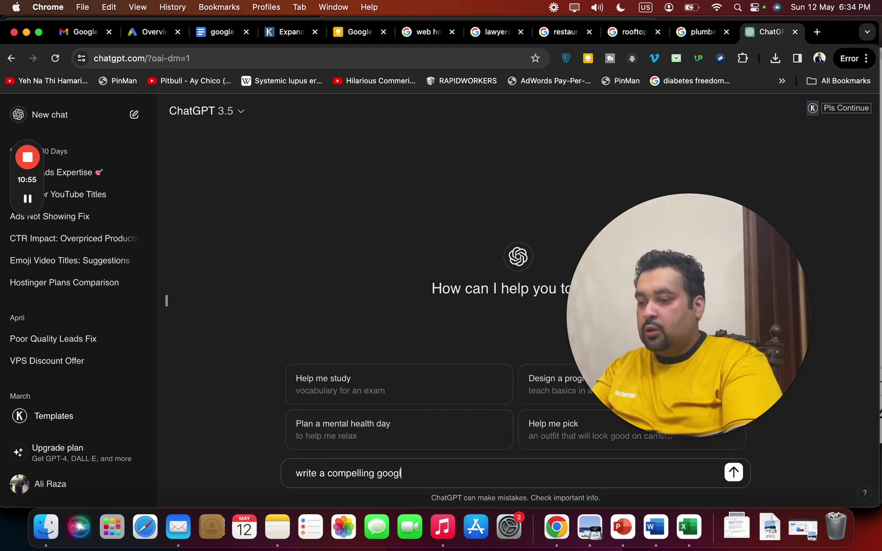
{"action": "type", "text": "e search ad co"}
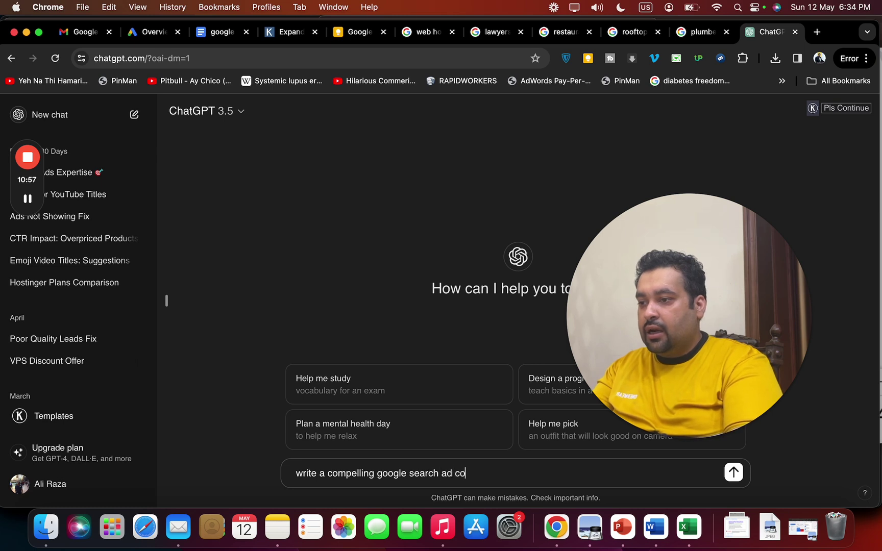
{"action": "type", "text": "py for "}
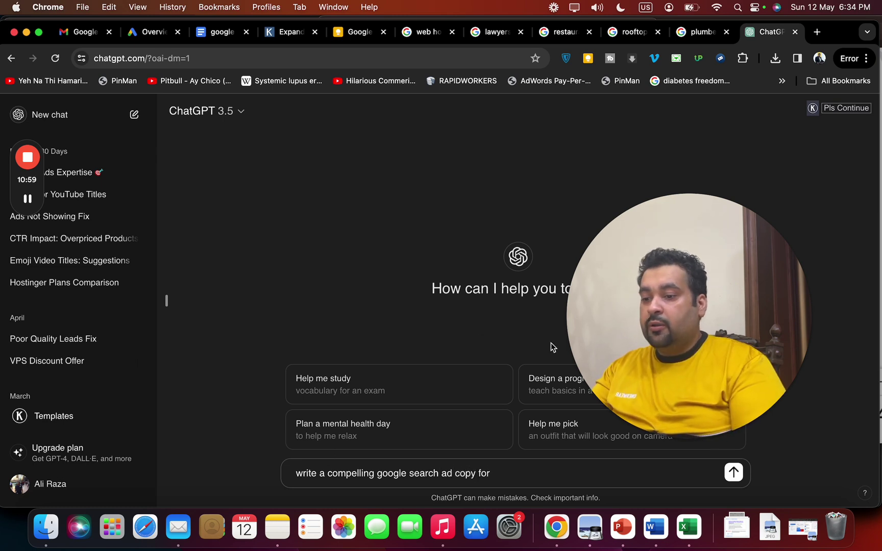
{"action": "type", "text": "lawyer in london w"}
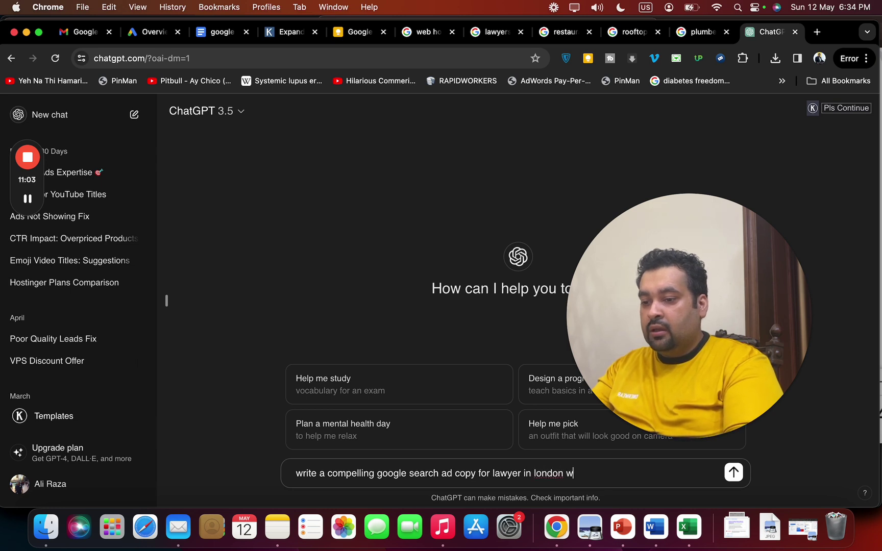
{"action": "type", "text": "ith"}
{"action": "key", "text": "BackSpace"}
{"action": "type", "text": "th high "}
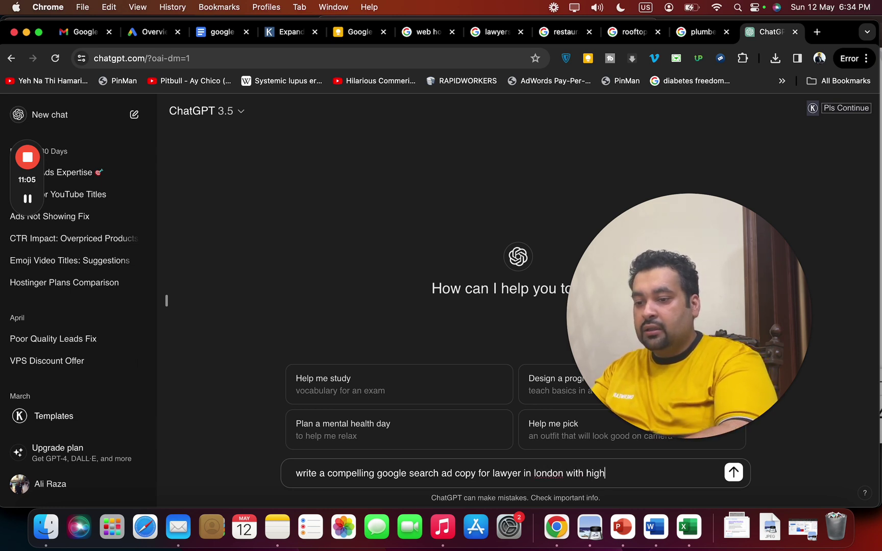
{"action": "type", "text": "cta and pricing"}
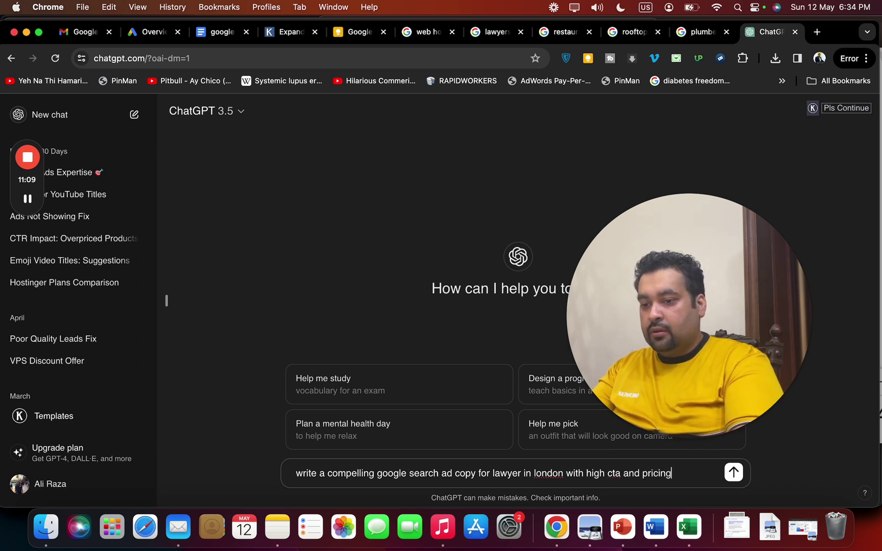
{"action": "key", "text": "Return"}
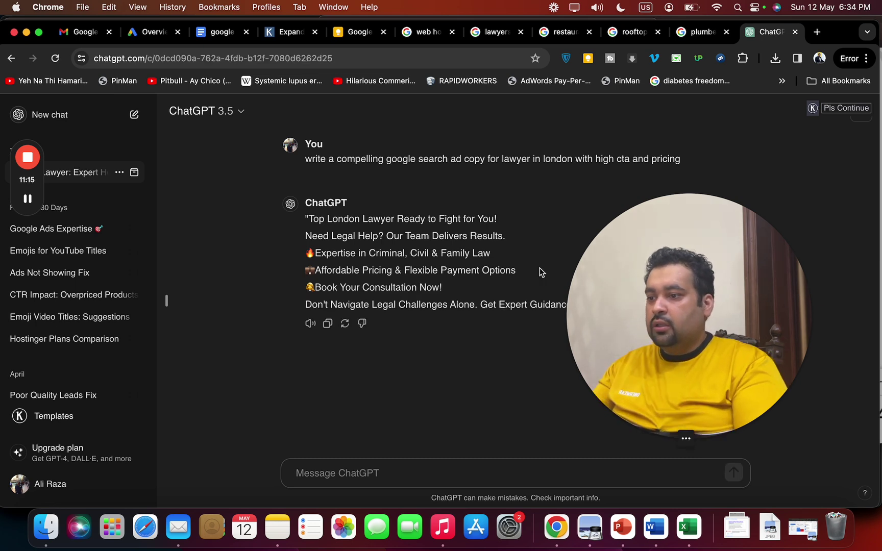
{"action": "left_click_drag", "start_coordinate": [509, 257], "coordinate": [312, 253]}
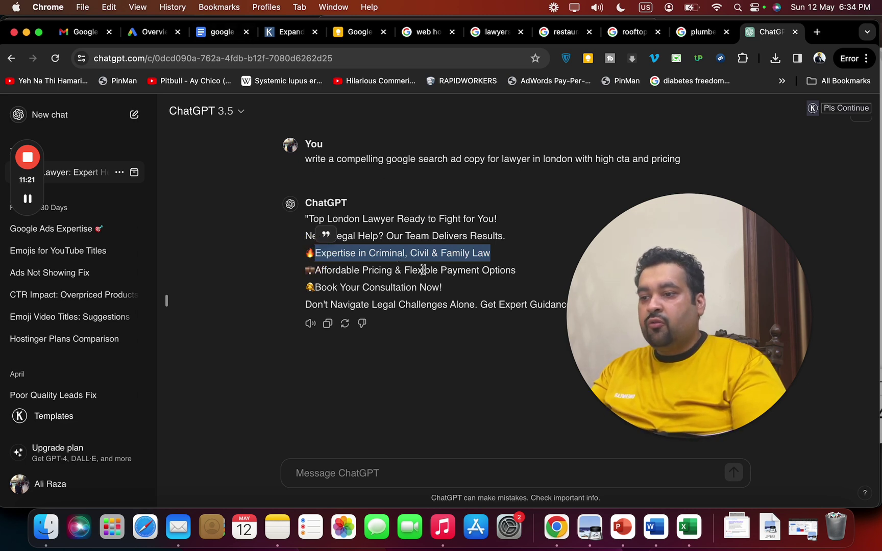
- Copy "Affordable Pricing & Flexible Payment Options" from the ChatGPT reply and replace Description 1 in the Karooya ad preview with it
{"action": "left_click_drag", "start_coordinate": [516, 270], "coordinate": [315, 270]}
{"action": "key", "text": "super+c"}
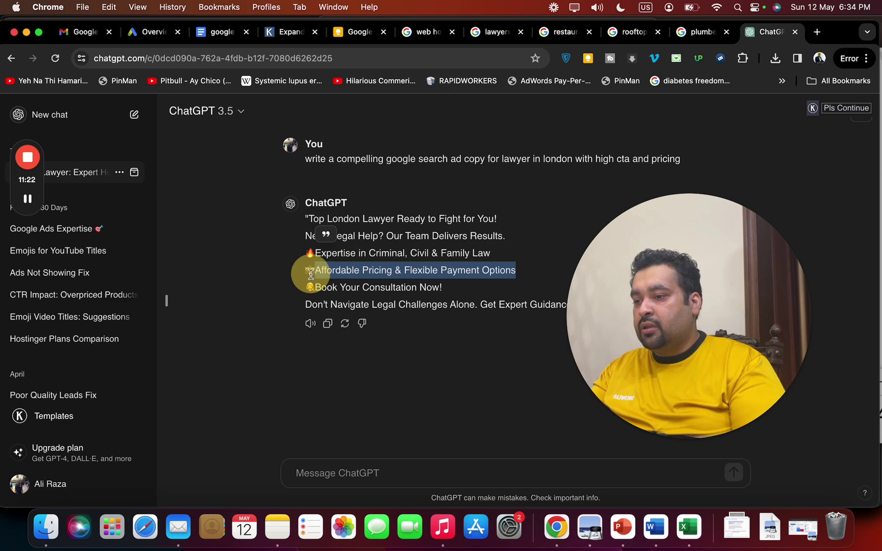
{"action": "left_click", "coordinate": [218, 32]}
{"action": "left_click", "coordinate": [289, 31]}
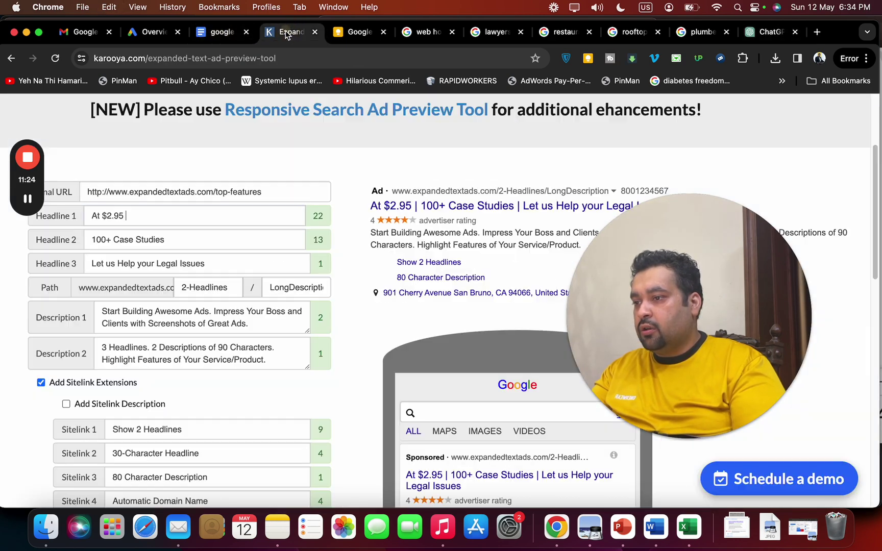
{"action": "left_click", "coordinate": [184, 330]}
{"action": "key", "text": "super+a"}
{"action": "key", "text": "super+v"}
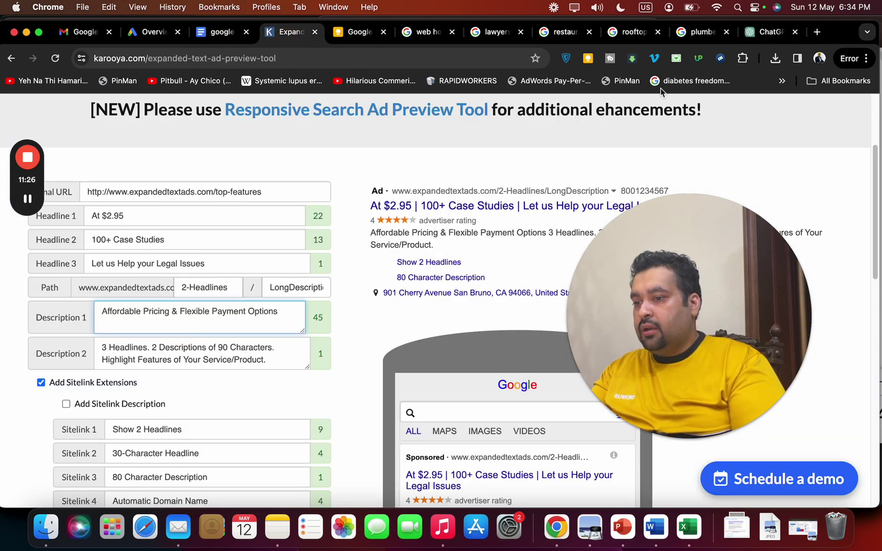
- Replace Description 2 with ChatGPT's "Book Your Consultation Now!" line including its emoji, followed by "We Look forward for your calls."
{"action": "left_click", "coordinate": [751, 37]}
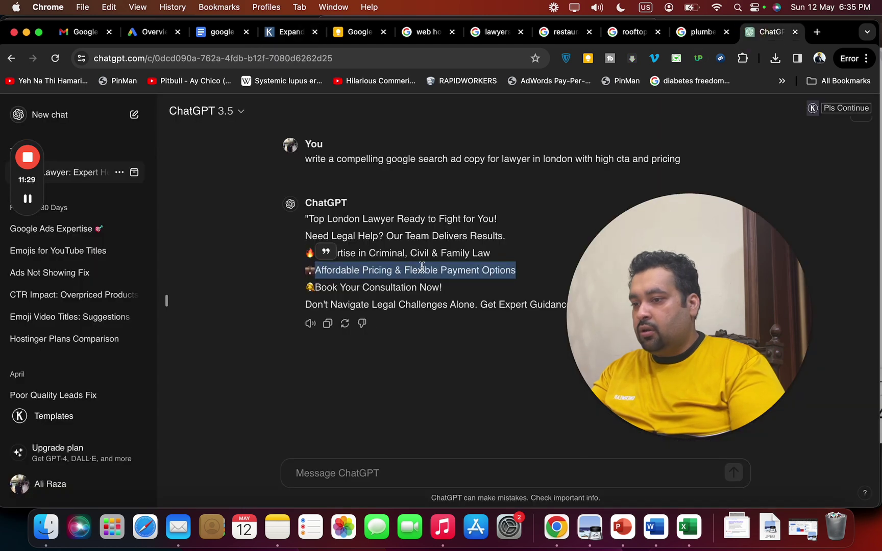
{"action": "left_click_drag", "start_coordinate": [306, 218], "coordinate": [287, 294]}
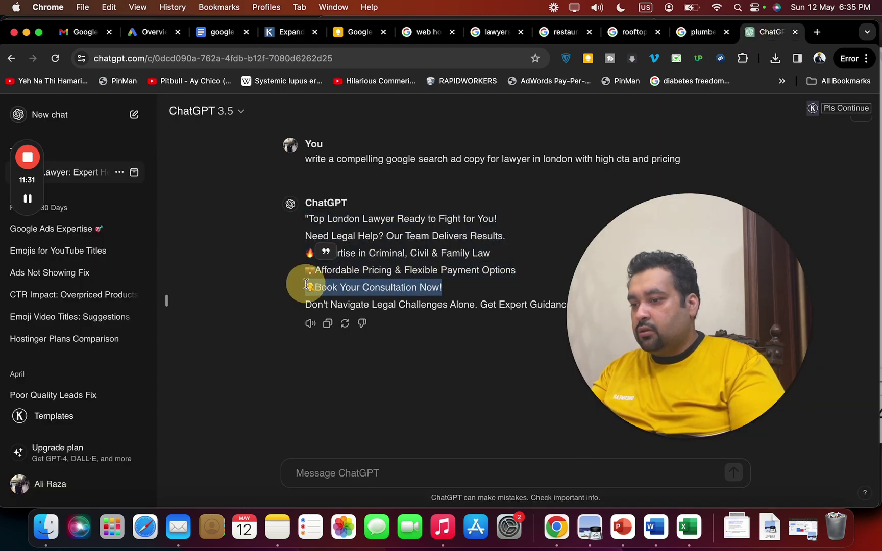
{"action": "left_click", "coordinate": [165, 34]}
{"action": "left_click", "coordinate": [211, 36]}
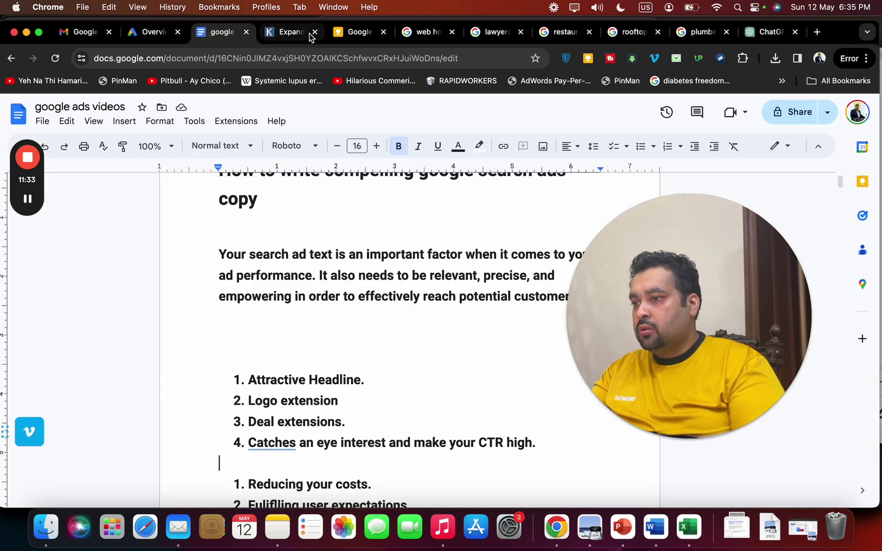
{"action": "left_click", "coordinate": [290, 39]}
{"action": "left_click", "coordinate": [194, 363]}
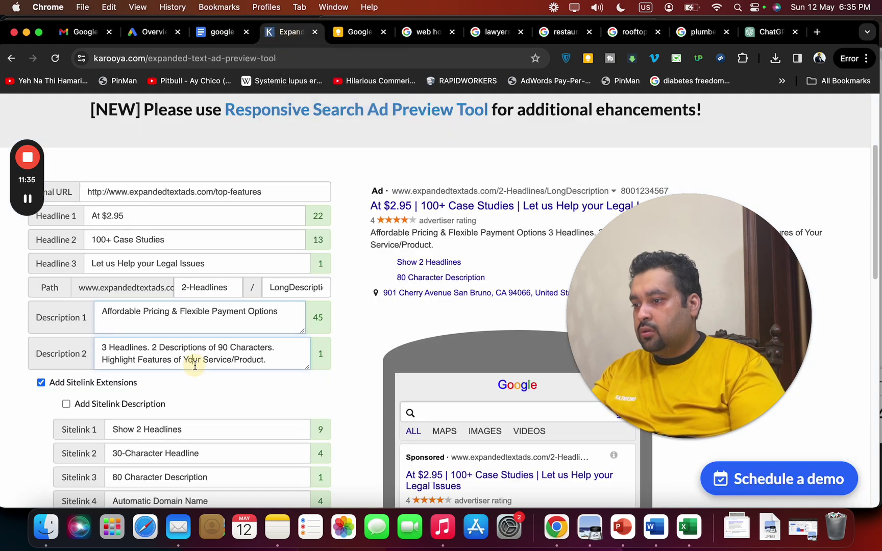
{"action": "key", "text": "super+a"}
{"action": "type", "text": "🙋Book Your Consultation Now!"}
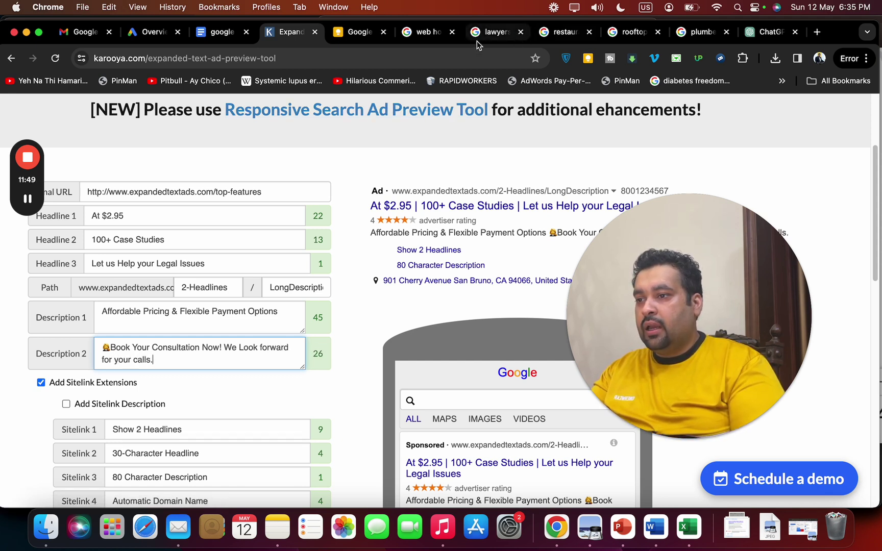
- Copy "Need Legal Help? Our Team Delivers Results." from the ChatGPT reply and replace Headline 1 in the ad preview with it
{"action": "left_click", "coordinate": [765, 32]}
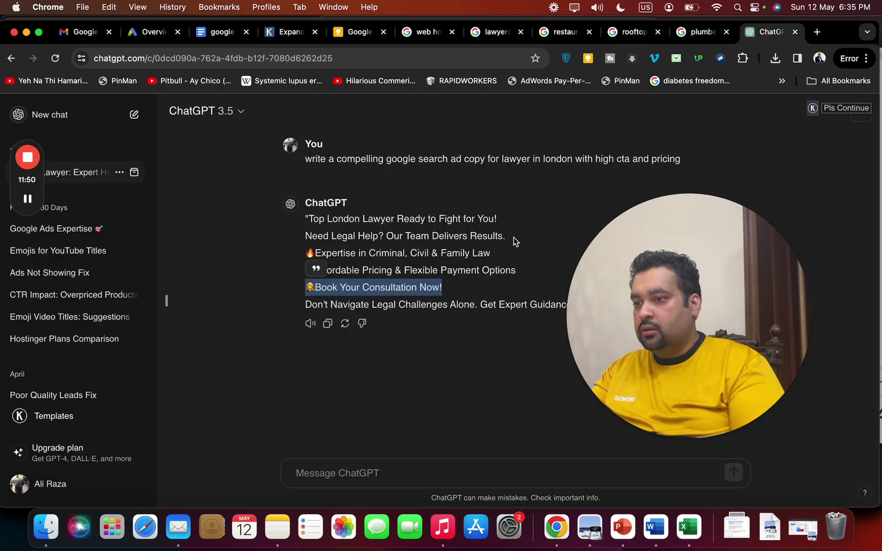
{"action": "left_click_drag", "start_coordinate": [506, 237], "coordinate": [304, 236]}
{"action": "key", "text": "super+c"}
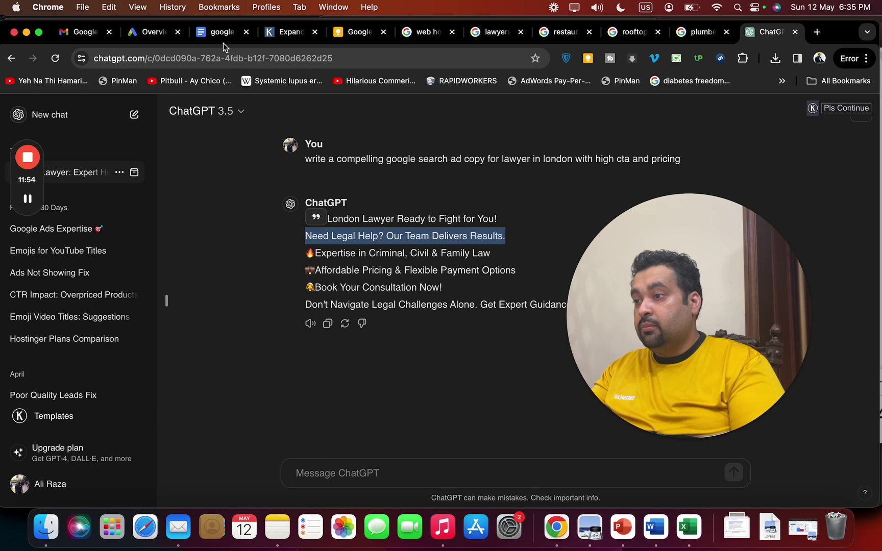
{"action": "left_click", "coordinate": [289, 33]}
{"action": "triple_click", "coordinate": [162, 214]}
{"action": "key", "text": "super+v"}
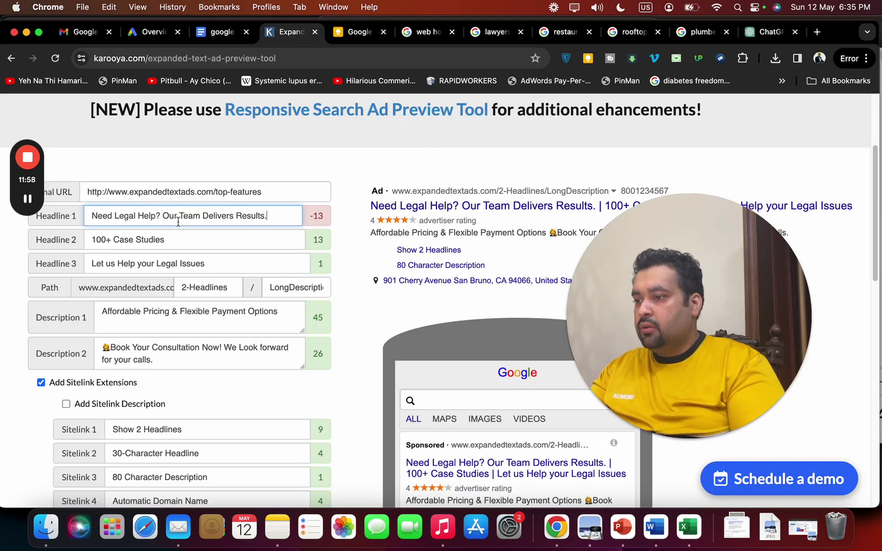
- Move "Our Team Delivers Results." out of Headline 1 into Headline 2, replacing the existing Headline 2 text
{"action": "left_click_drag", "start_coordinate": [162, 217], "coordinate": [328, 224]}
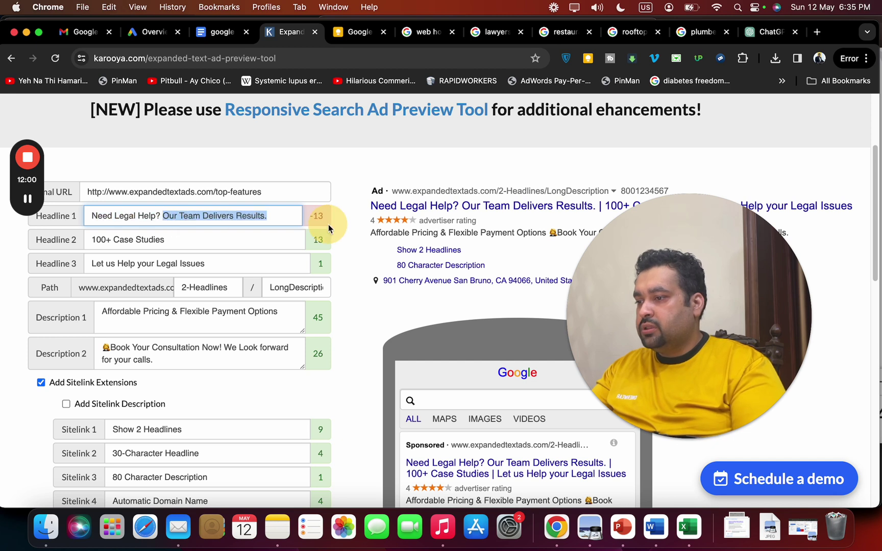
{"action": "key", "text": "super+x"}
{"action": "triple_click", "coordinate": [234, 247]}
{"action": "key", "text": "super+v"}
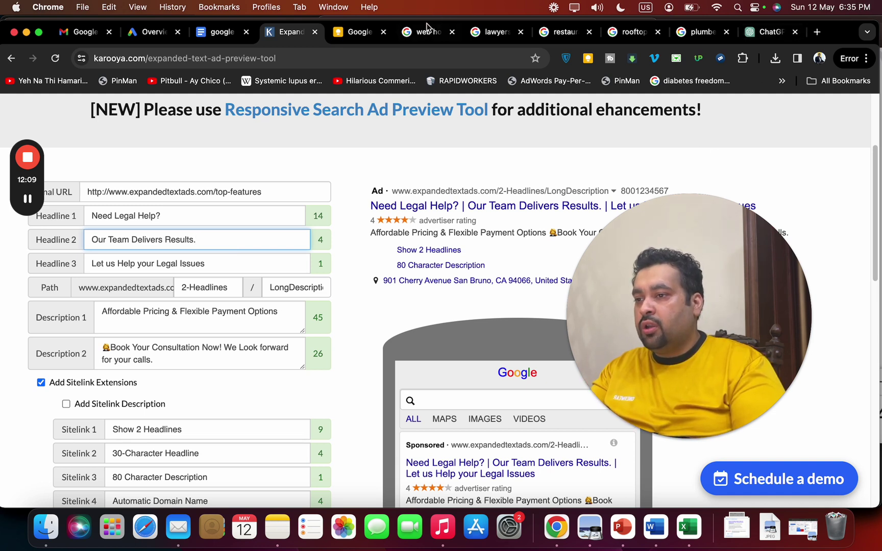
- Copy "Free Consultation 24/7" from the first sponsored result for "lawyers in new york" and return to the ad preview tool
{"action": "left_click", "coordinate": [486, 35]}
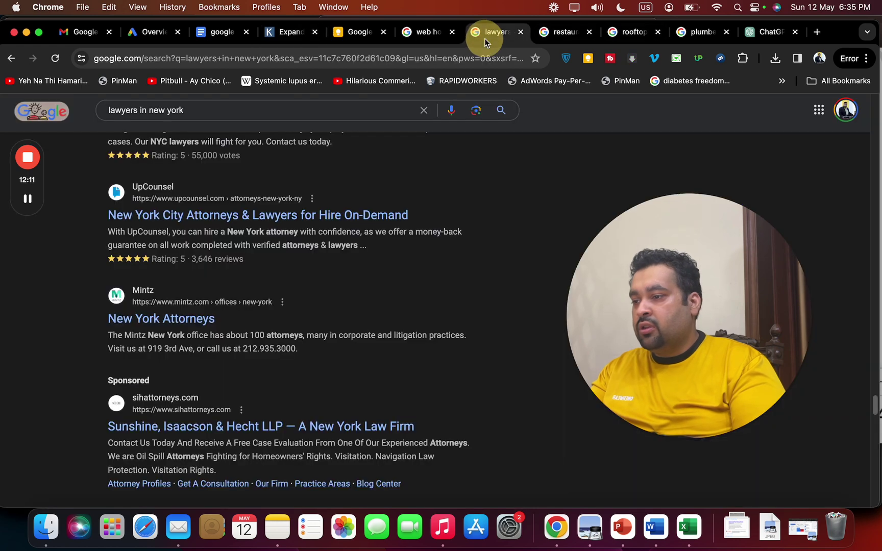
{"action": "left_click_drag", "start_coordinate": [874, 410], "coordinate": [874, 87]}
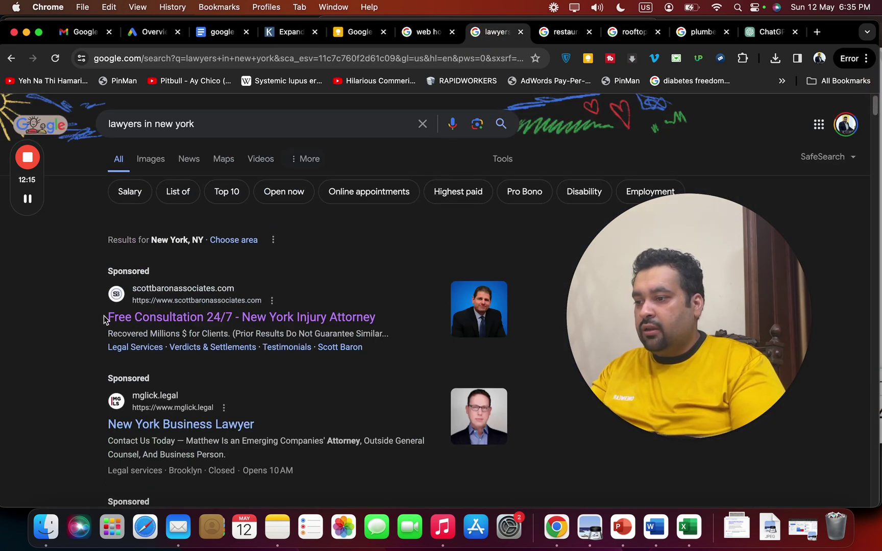
{"action": "left_click_drag", "start_coordinate": [104, 319], "coordinate": [234, 317]}
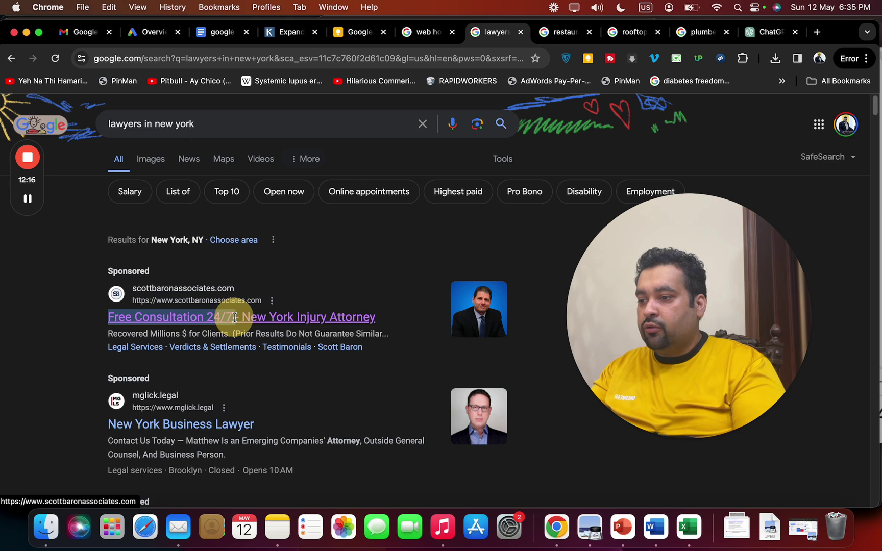
{"action": "left_click", "coordinate": [288, 33]}
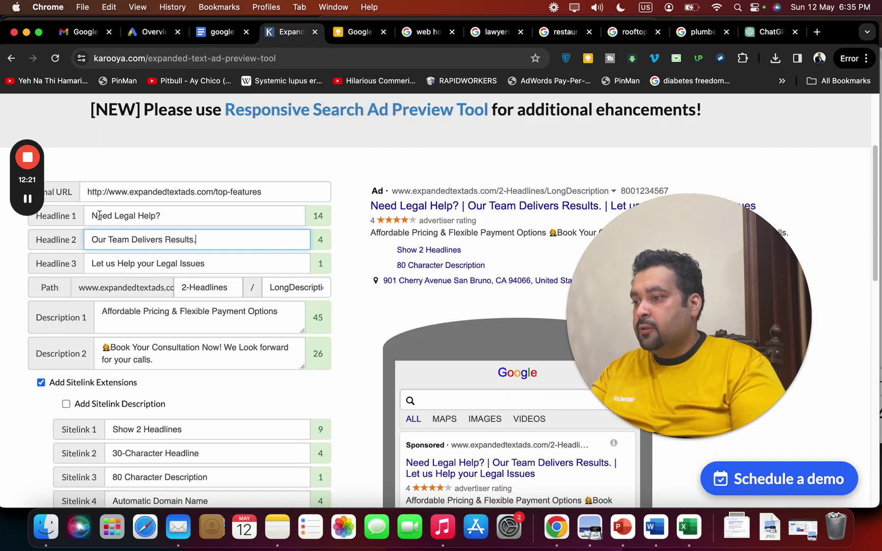
{"action": "left_click", "coordinate": [165, 215]}
{"action": "key", "text": "super+v"}
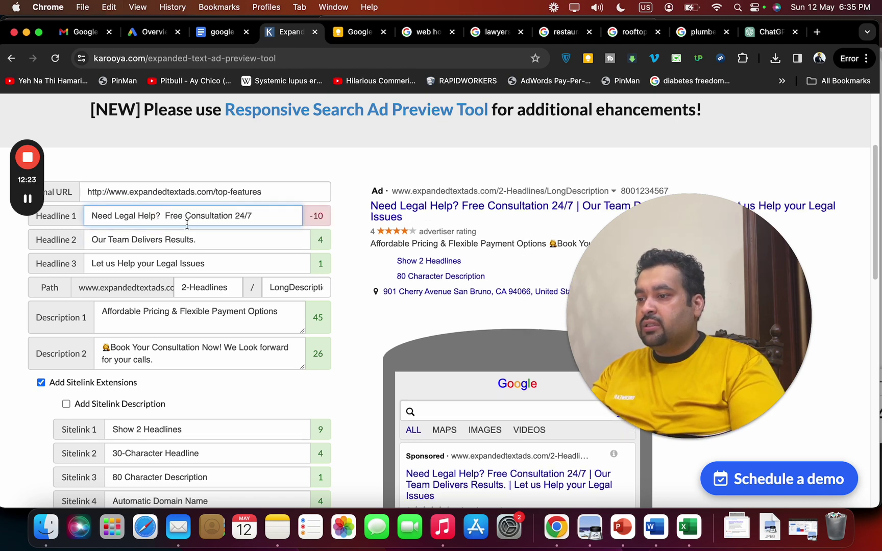
{"action": "left_click_drag", "start_coordinate": [165, 215], "coordinate": [307, 220]}
{"action": "key", "text": "BackSpace"}
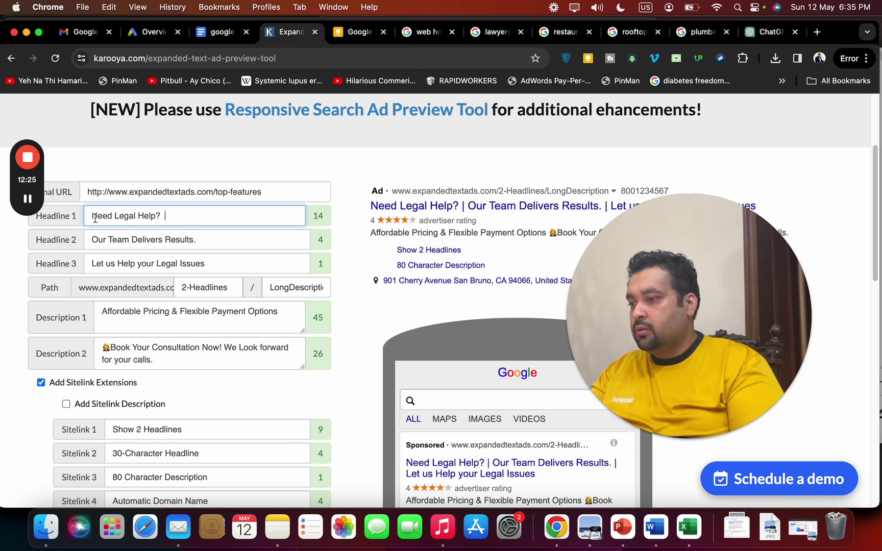
- Insert the copied "Free Consultation 24/7" at the start of Headline 1 and replace "Need" with "For"
{"action": "left_click", "coordinate": [92, 216]}
{"action": "key", "text": "super+v"}
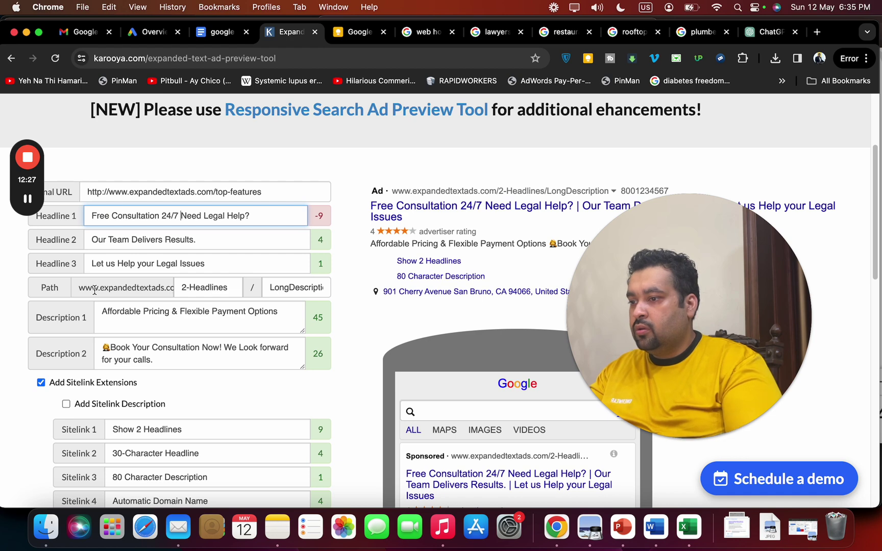
{"action": "key", "text": "BackSpace"}
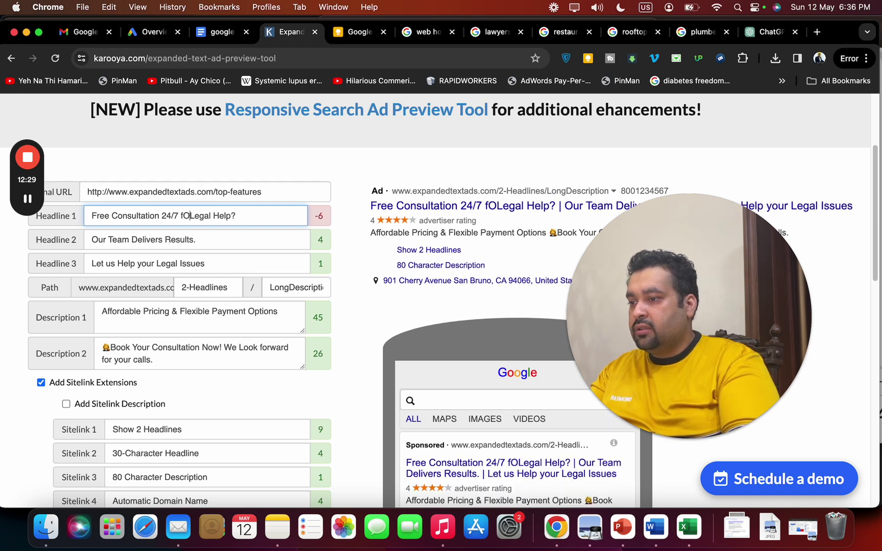
{"action": "type", "text": "For"}
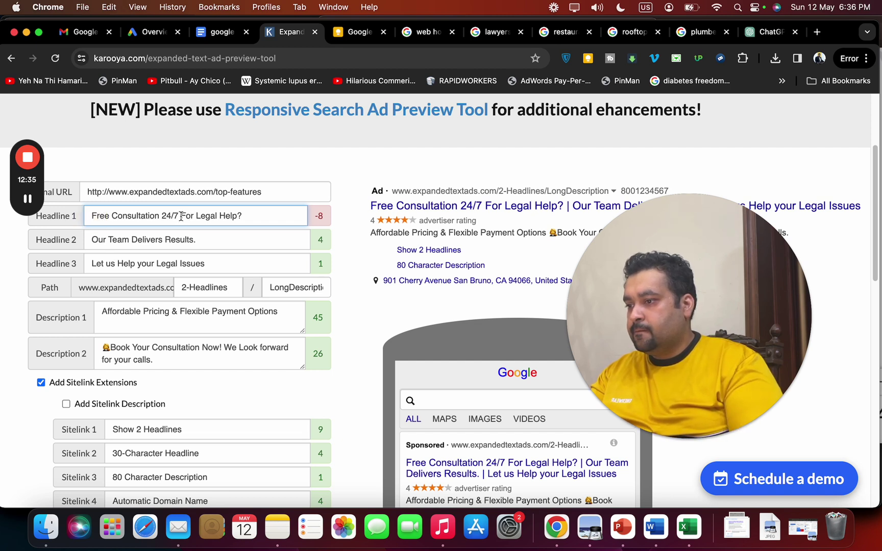
- Shorten Headline 1 to "Free Consultation For Legal Help" by removing "24/7" and the question mark
{"action": "left_click_drag", "start_coordinate": [181, 216], "coordinate": [159, 216]}
{"action": "key", "text": "BackSpace"}
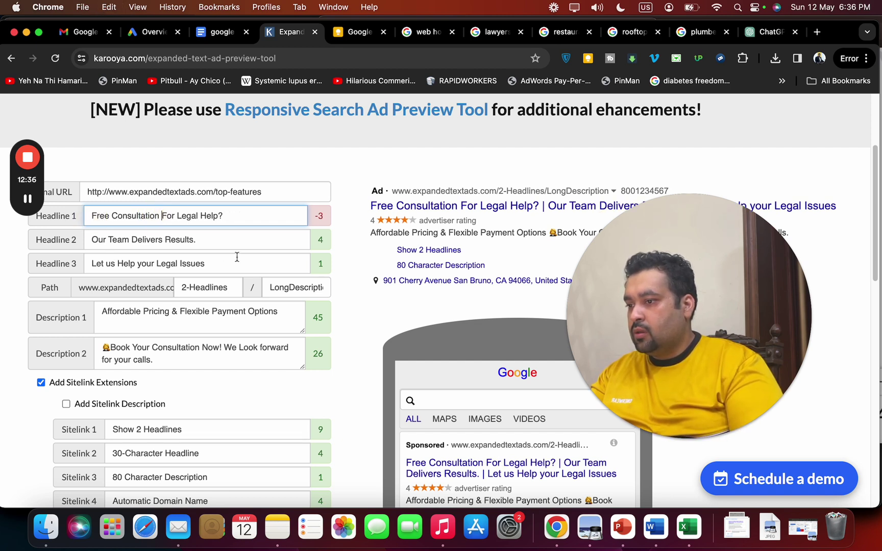
{"action": "left_click", "coordinate": [226, 214]}
{"action": "key", "text": "BackSpace"}
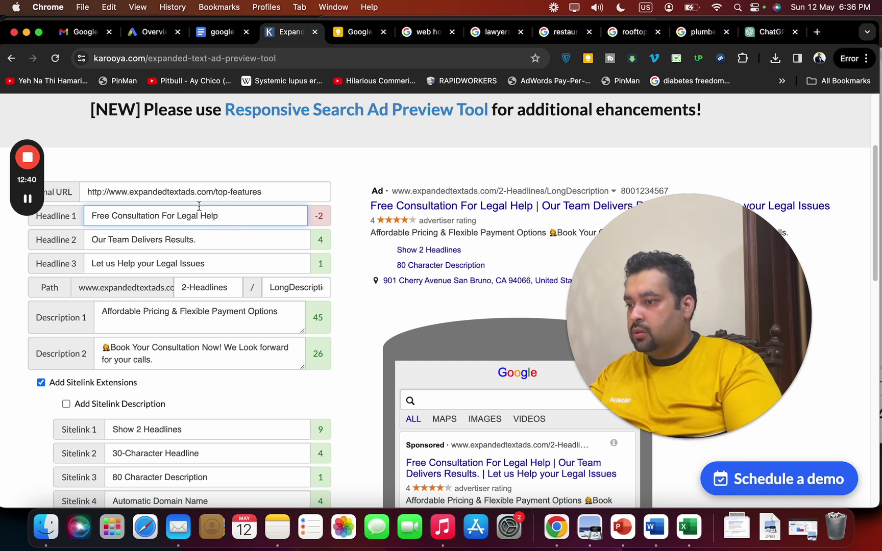
- Replace "For" with "@" in Headline 1 so it reads "Free Consultation @ Legal Help"
{"action": "left_click", "coordinate": [172, 216]}
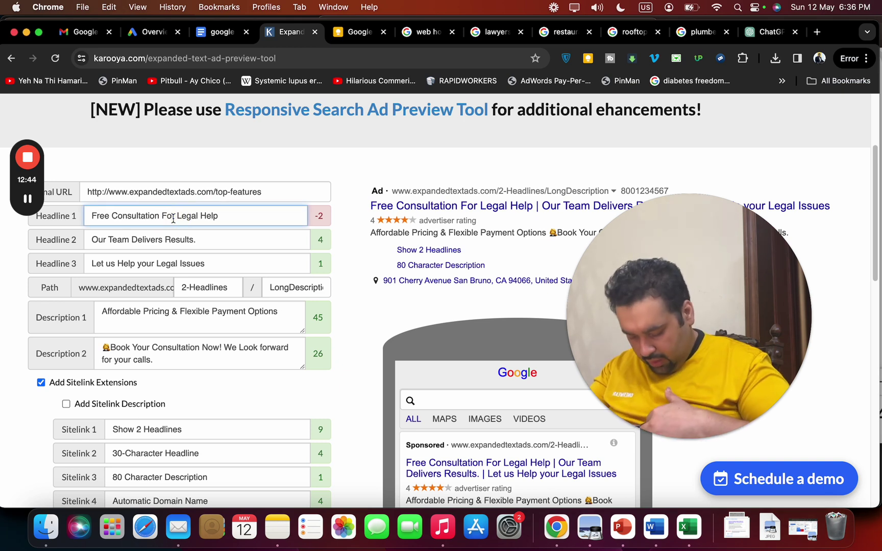
{"action": "left_click_drag", "start_coordinate": [175, 216], "coordinate": [167, 215]}
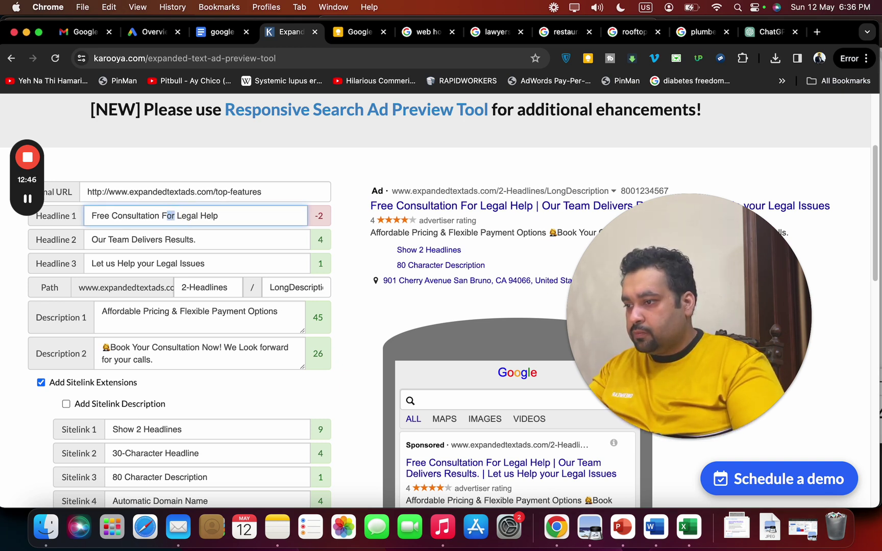
{"action": "type", "text": "2"}
{"action": "key", "text": "BackSpace"}
{"action": "key", "text": "BackSpace"}
{"action": "type", "text": "@"}
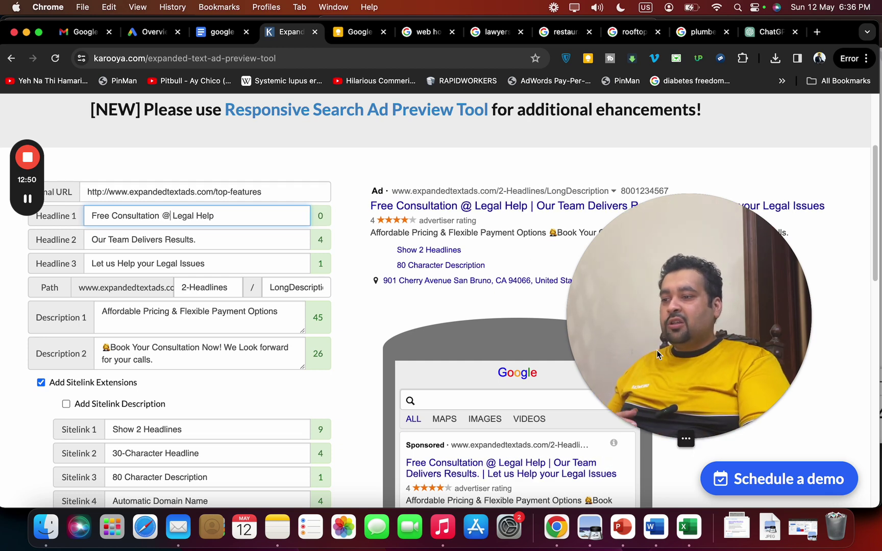
{"action": "left_click", "coordinate": [704, 439]}
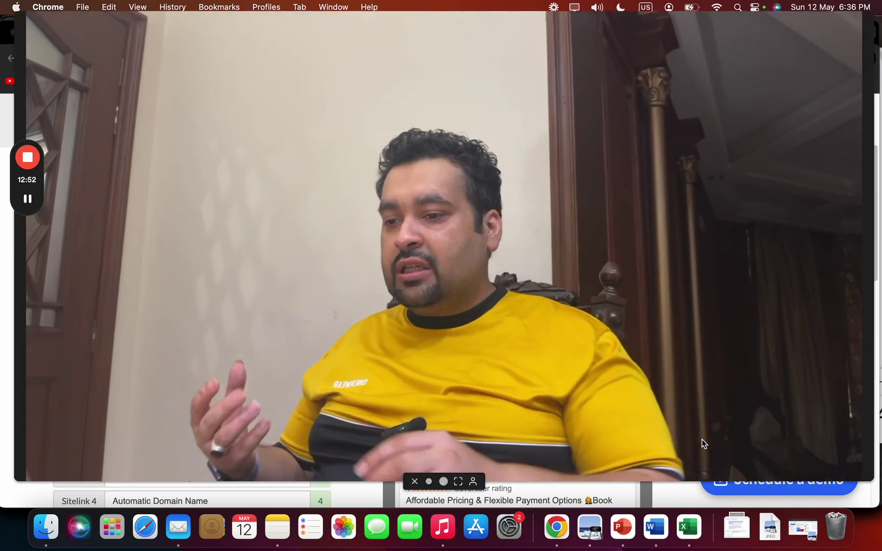